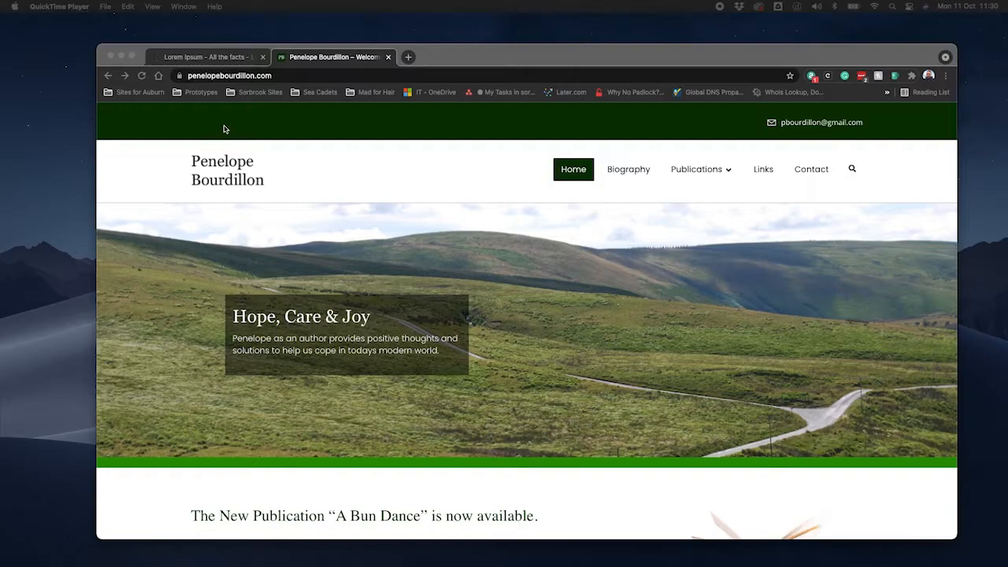
# Open the WordPress login page by adding /wp-admin to the site's address.
pyautogui.click(297, 76)
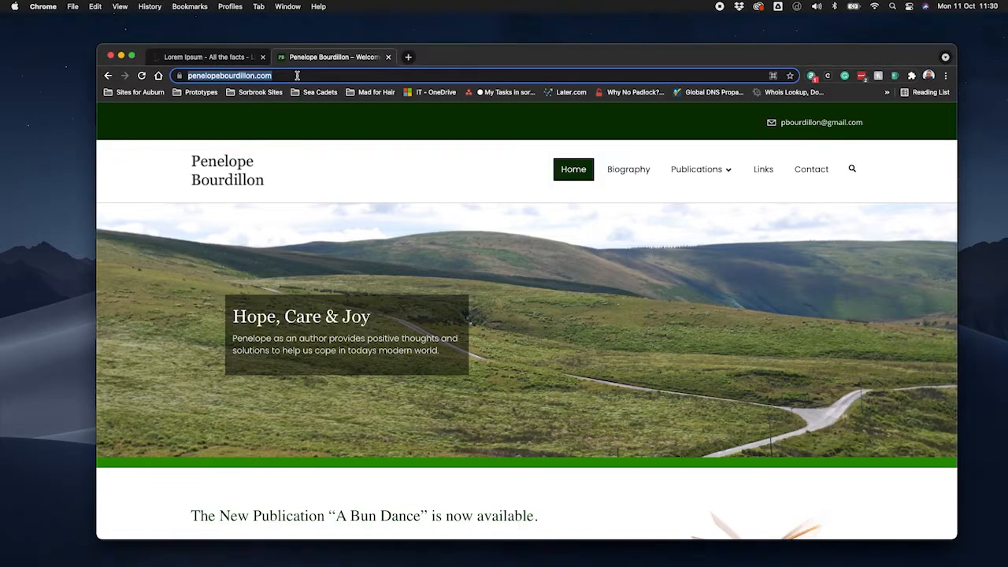
pyautogui.click(297, 76)
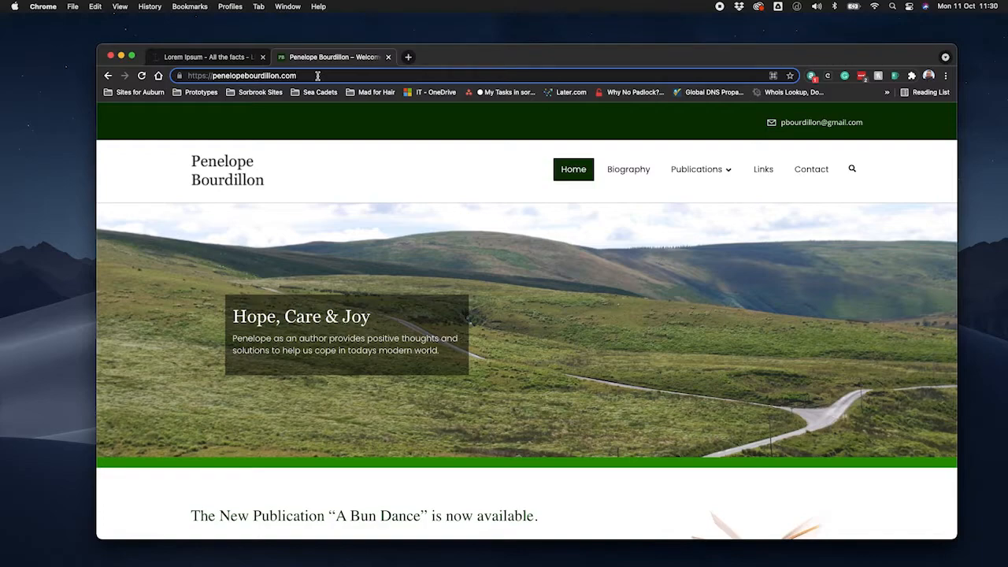
pyautogui.write('/')
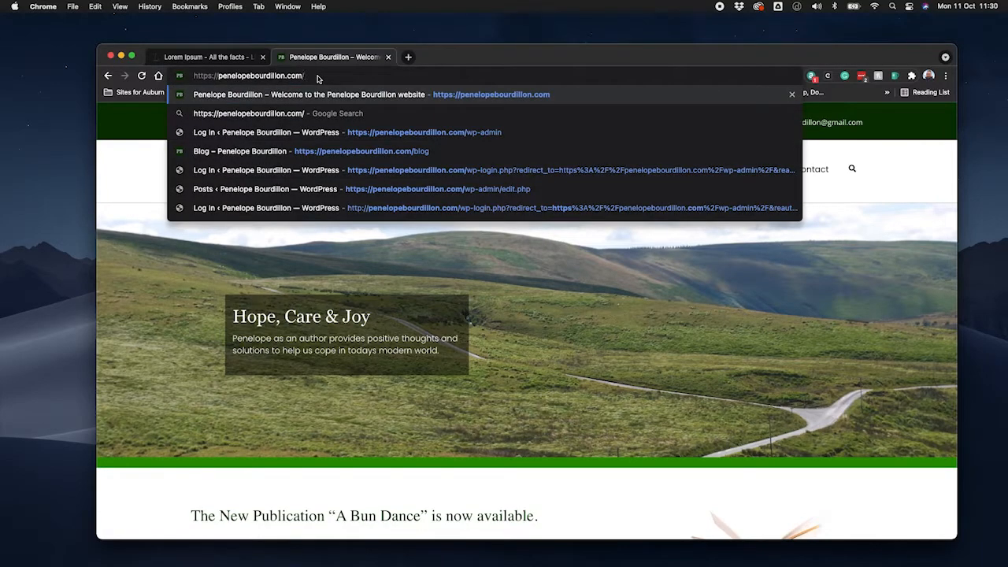
pyautogui.write('wp-')
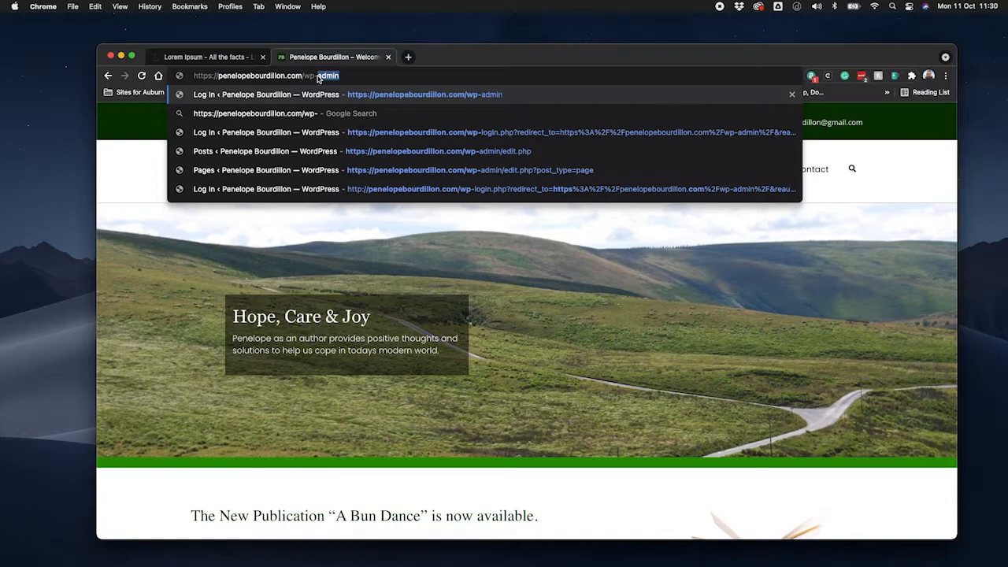
pyautogui.write('admin')
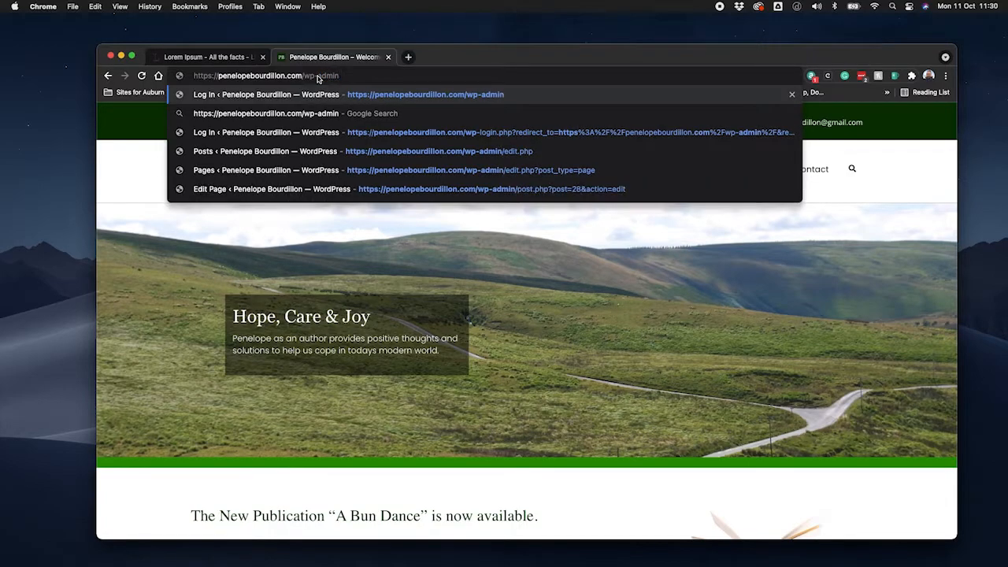
pyautogui.press('Return')
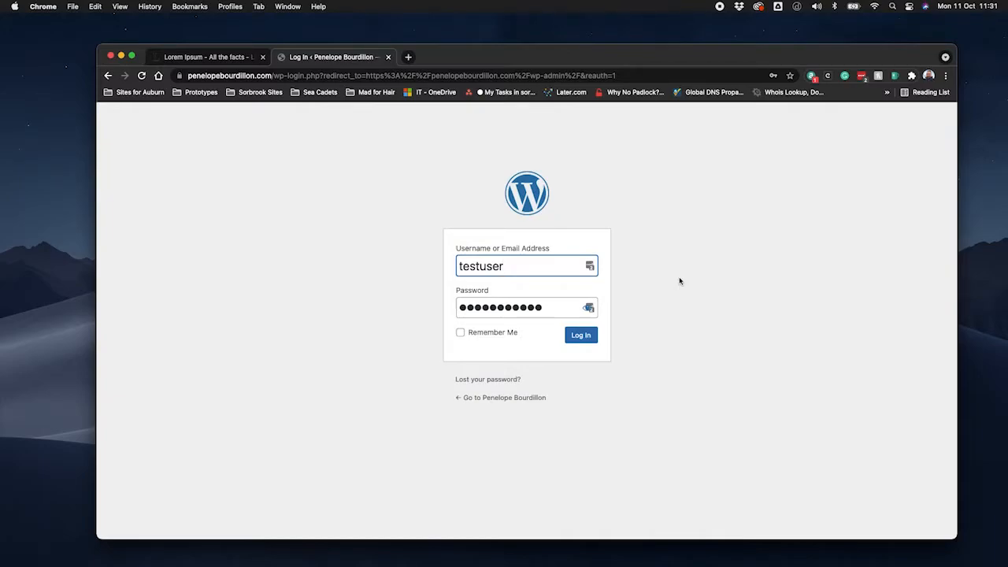
# Log in to WordPress with the filled-in credentials and open the list of posts.
pyautogui.click(582, 336)
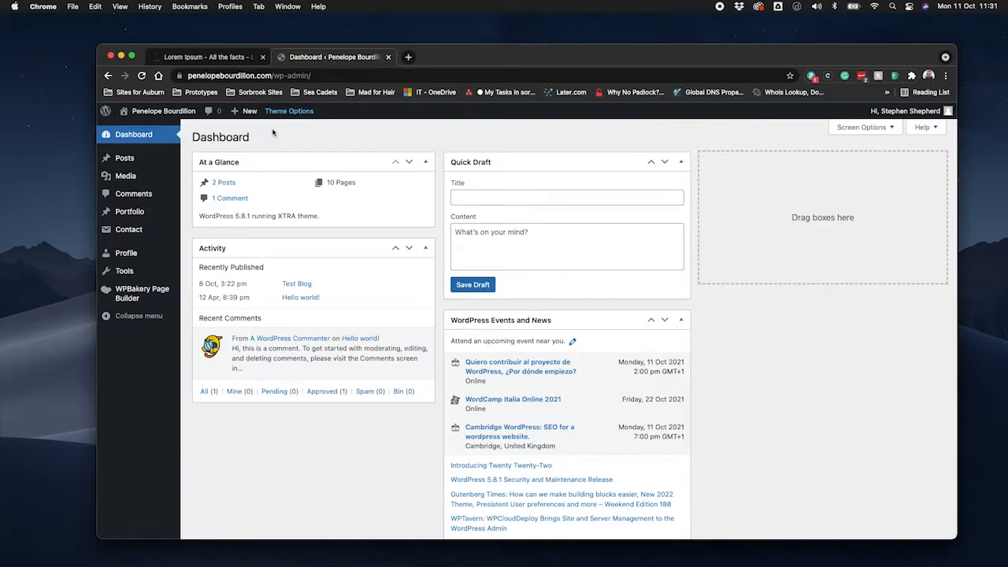
pyautogui.click(133, 161)
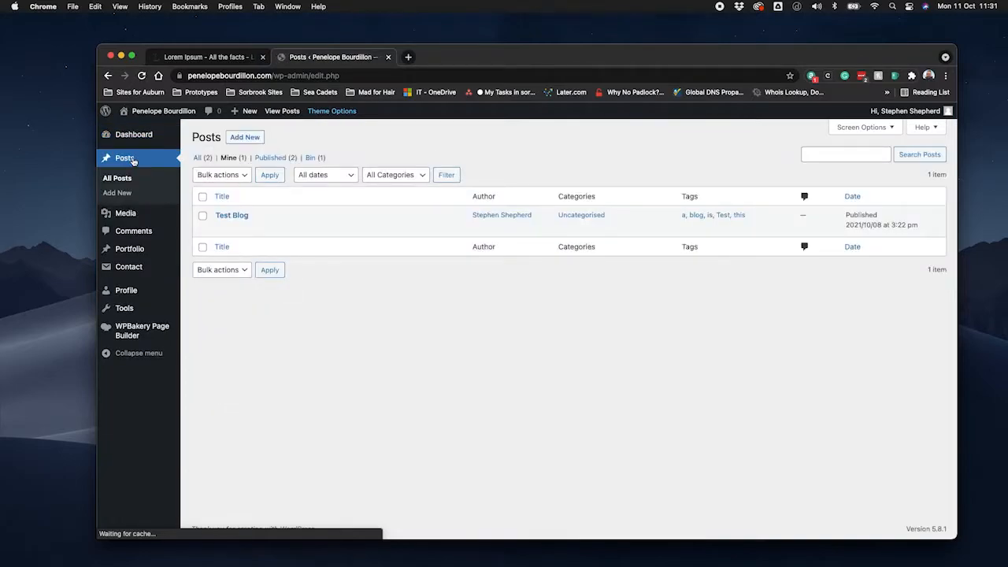
pyautogui.moveTo(379, 219)
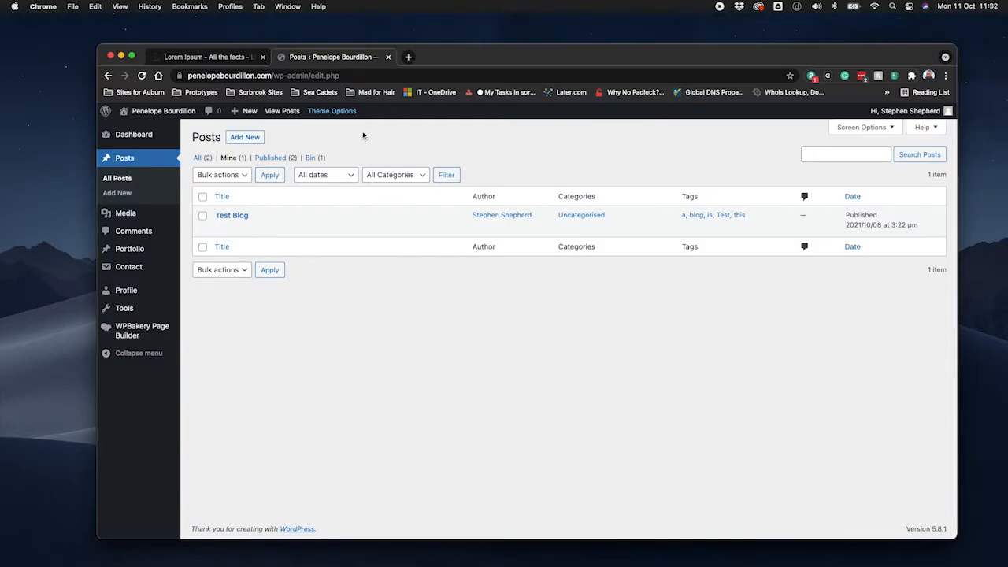
# Open the public site's home page in a new browser tab and switch to it.
pyautogui.rightClick(158, 112)
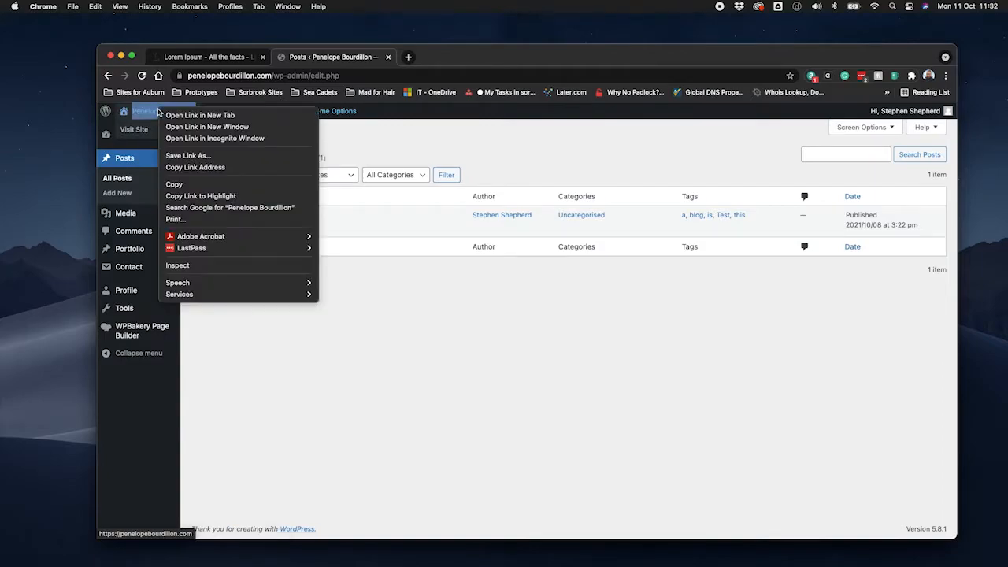
pyautogui.click(198, 116)
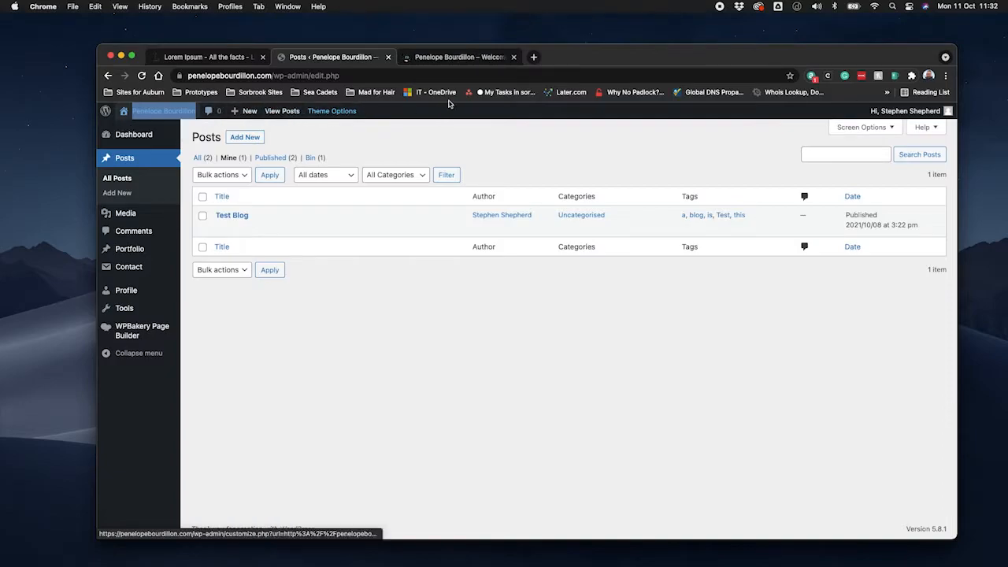
pyautogui.moveTo(156, 113)
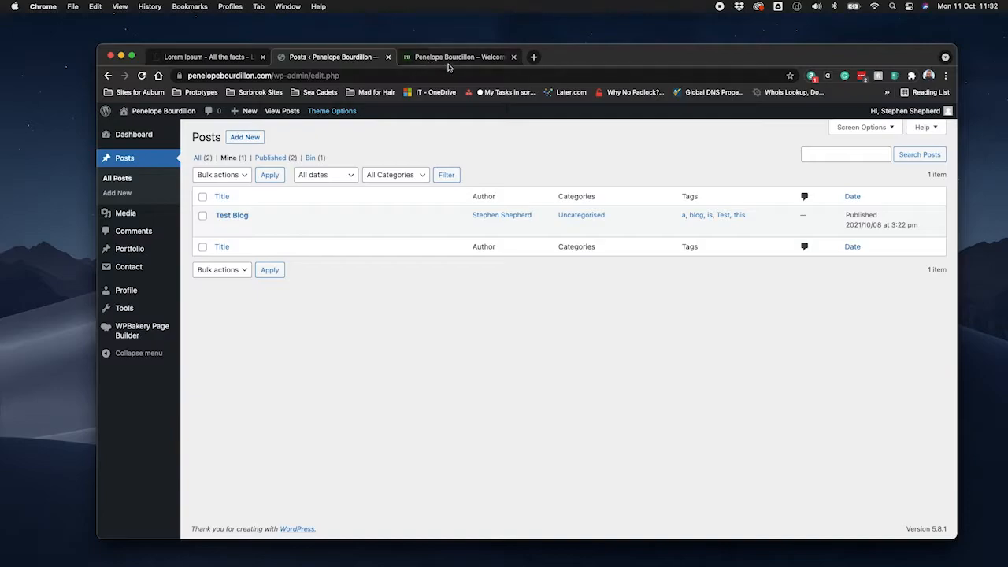
pyautogui.click(473, 63)
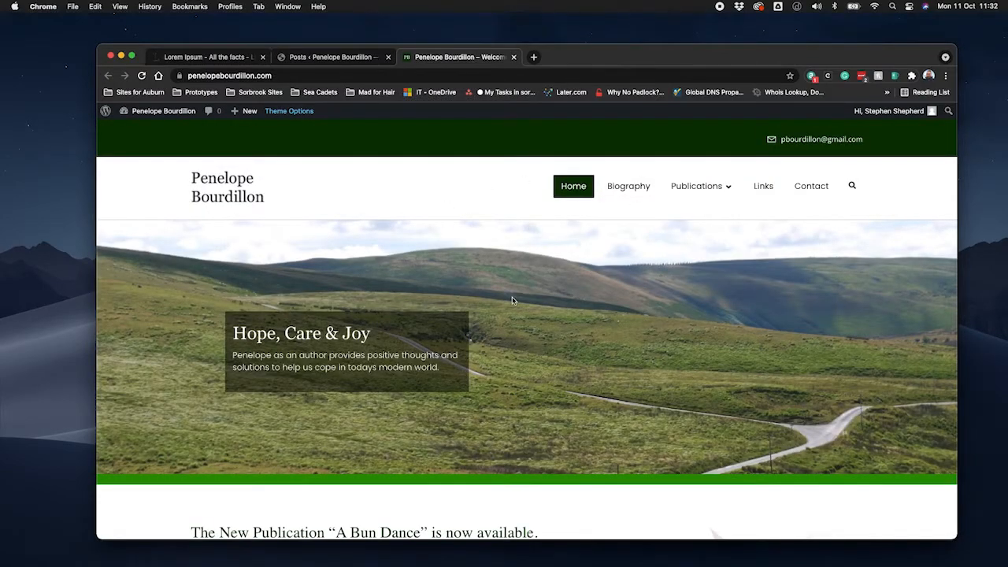
# Go to the site's /blog page and look through the published posts.
pyautogui.moveTo(676, 194)
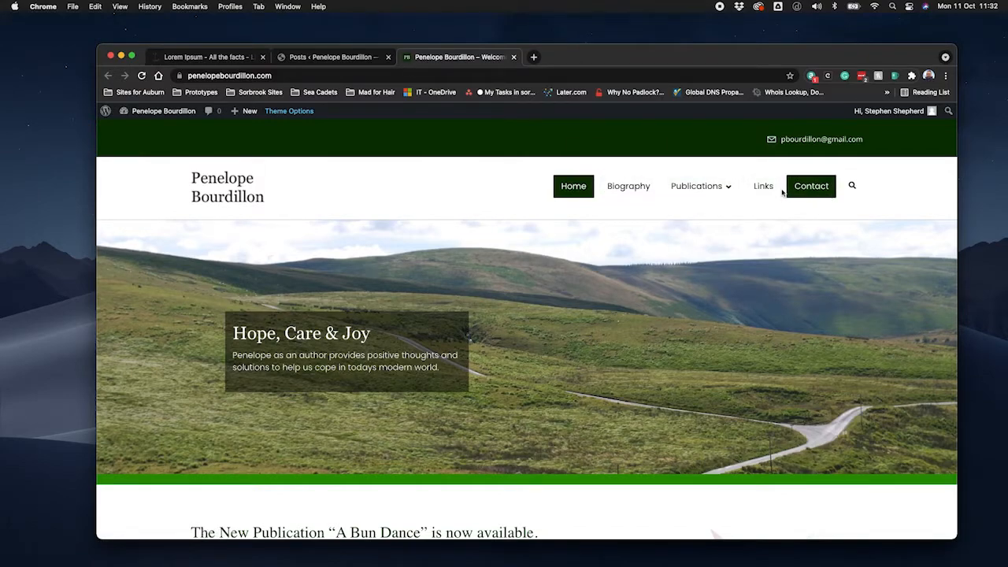
pyautogui.click(307, 75)
pyautogui.click(314, 75)
pyautogui.write('blog')
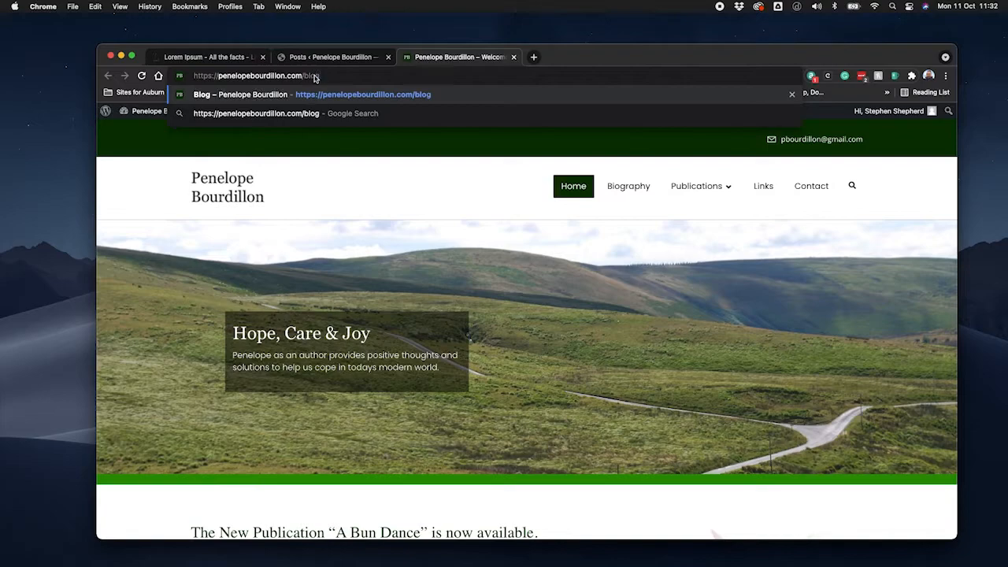
pyautogui.press('Return')
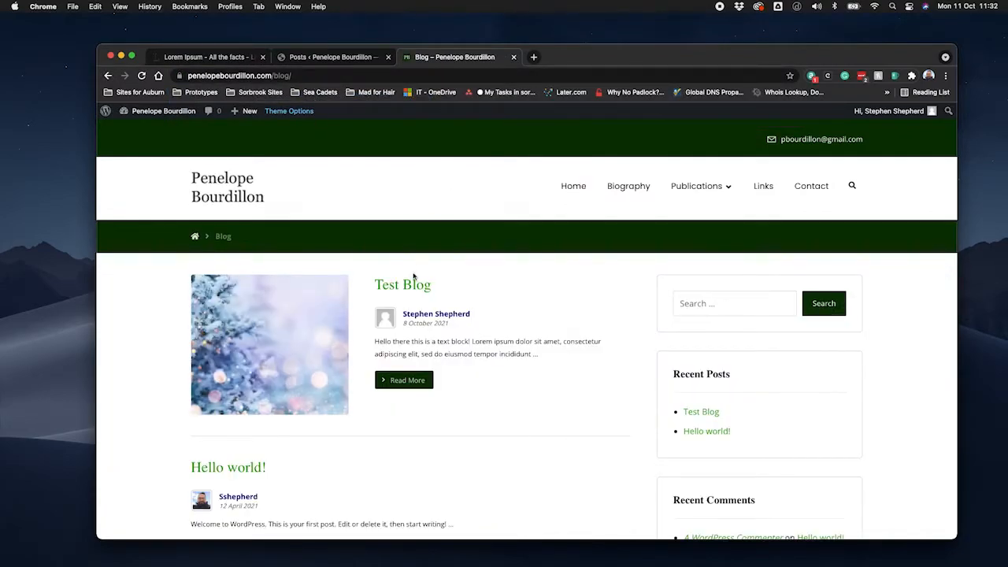
pyautogui.scroll(-5, 446, 369)
pyautogui.scroll(3, 447, 369)
pyautogui.scroll(2, 446, 368)
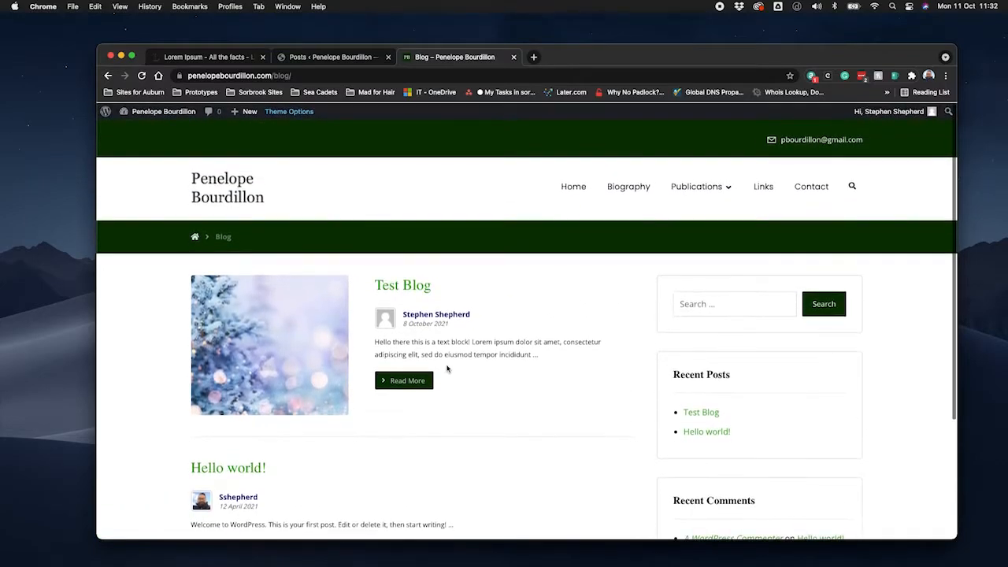
pyautogui.scroll(-3, 280, 449)
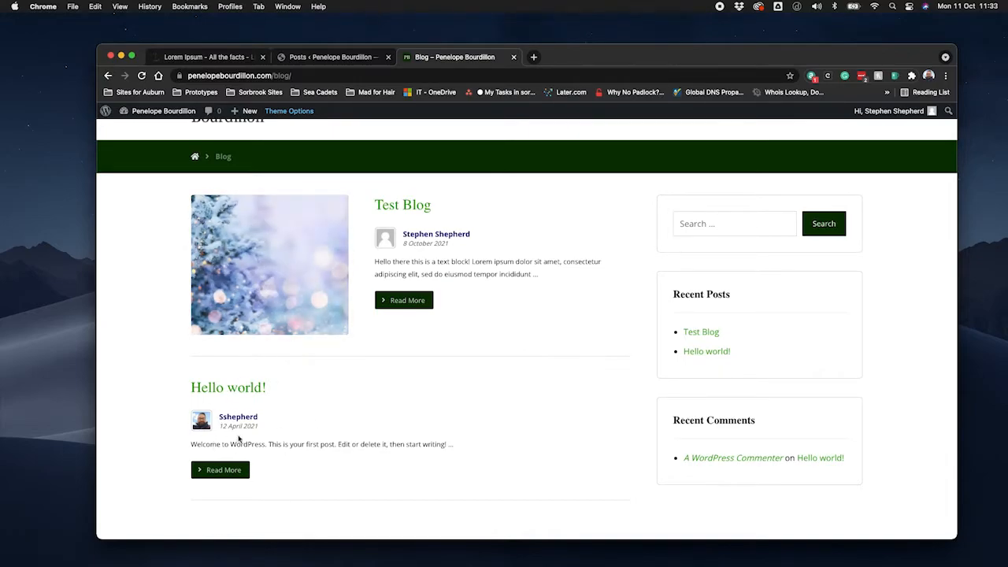
# Return to the posts administration, list all posts, and start a new post.
pyautogui.click(336, 59)
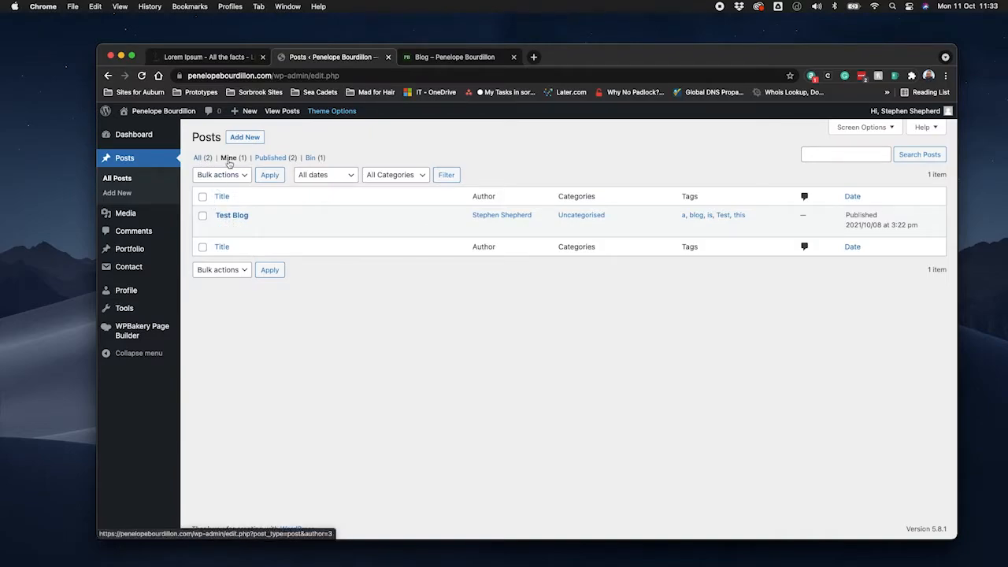
pyautogui.click(203, 158)
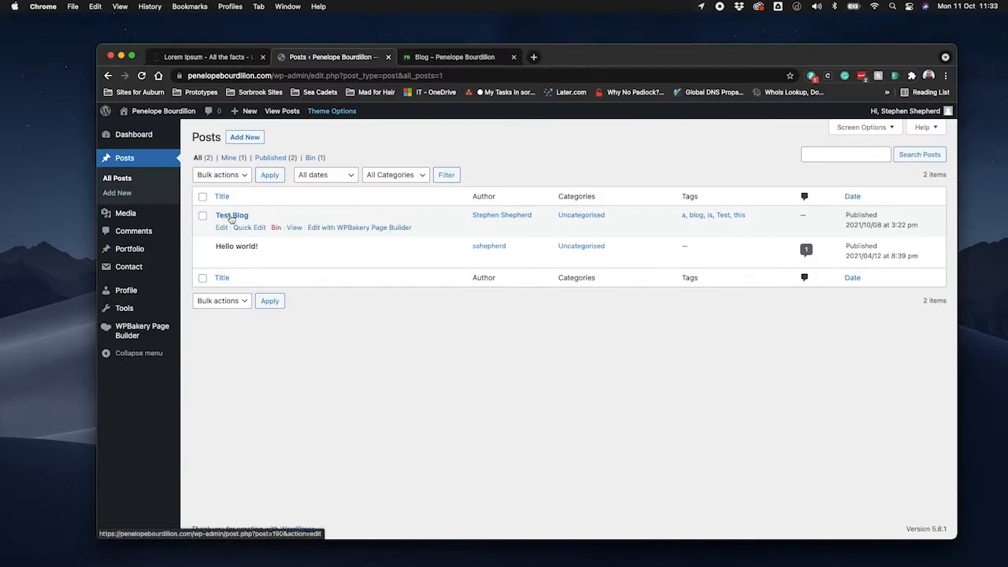
pyautogui.click(245, 138)
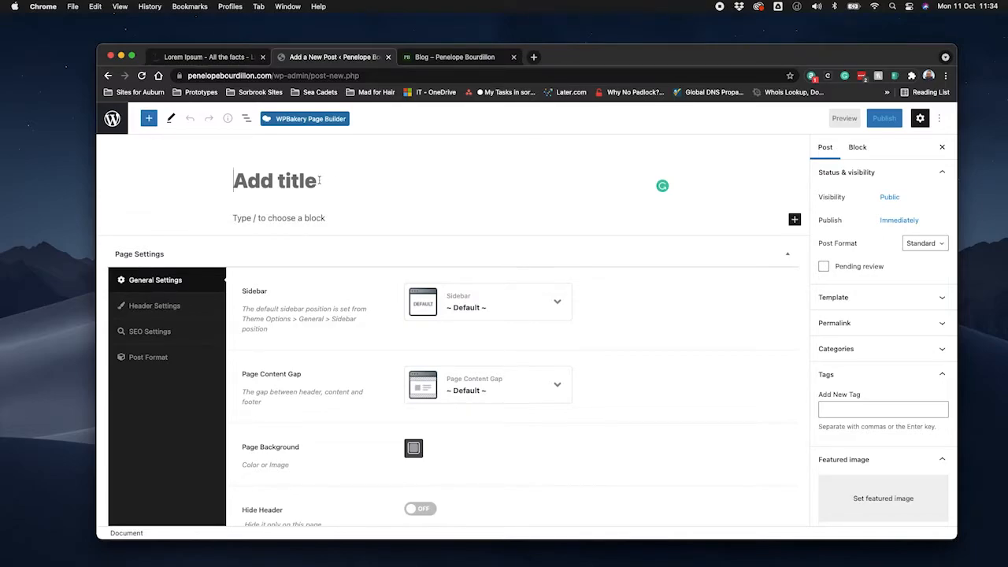
# Title the new post "Another Test Blog".
pyautogui.write('Anoth')
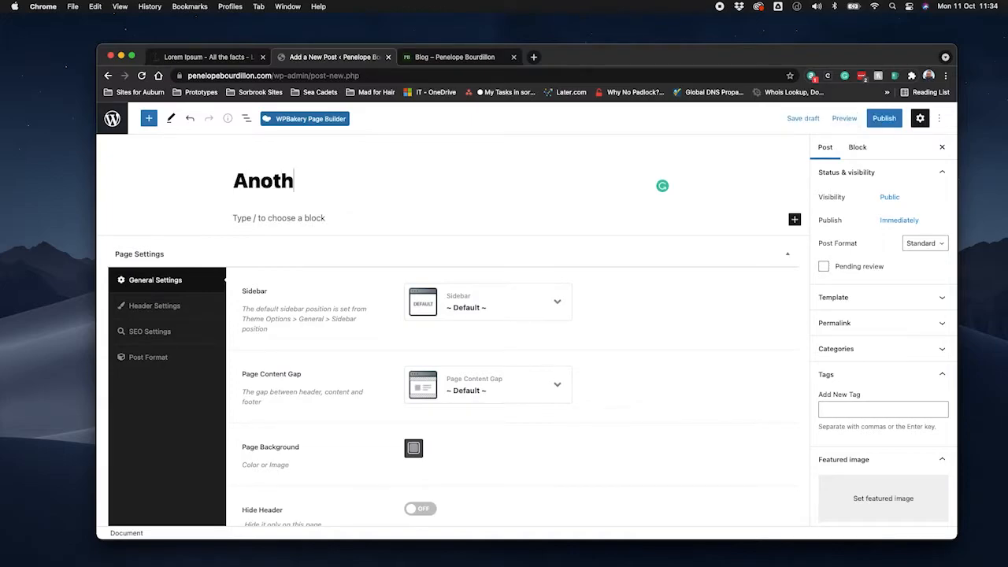
pyautogui.write('er Test Bo')
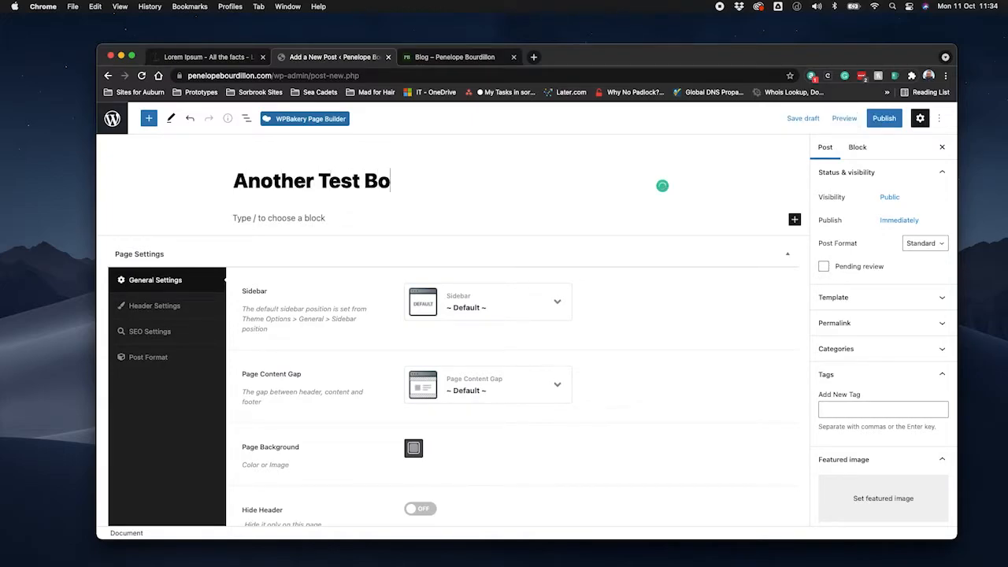
pyautogui.press('BackSpace')
pyautogui.write('log')
# Write the paragraph "This is yet another test blog for you!" under the title and add an empty block below it.
pyautogui.click(287, 218)
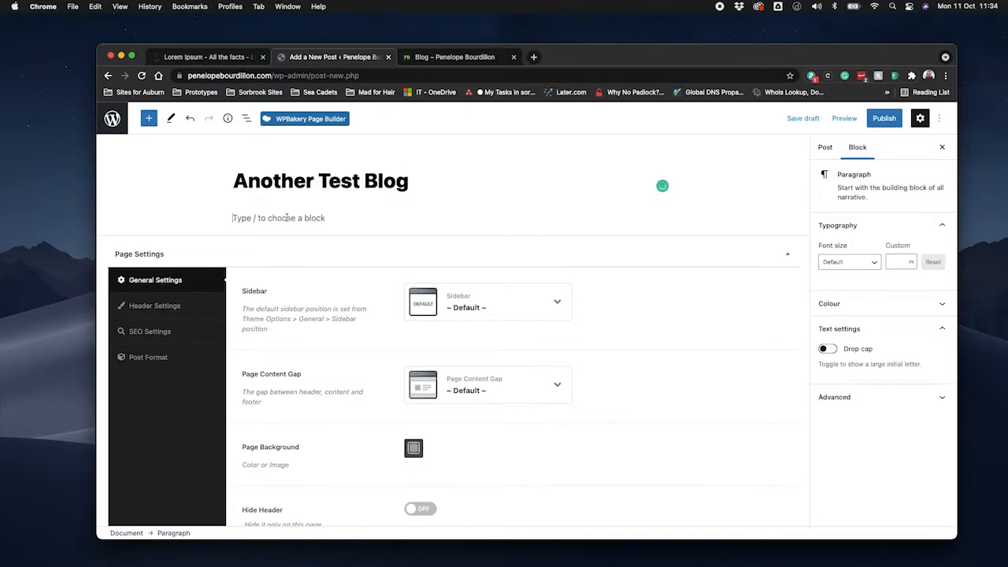
pyautogui.write('This is ye')
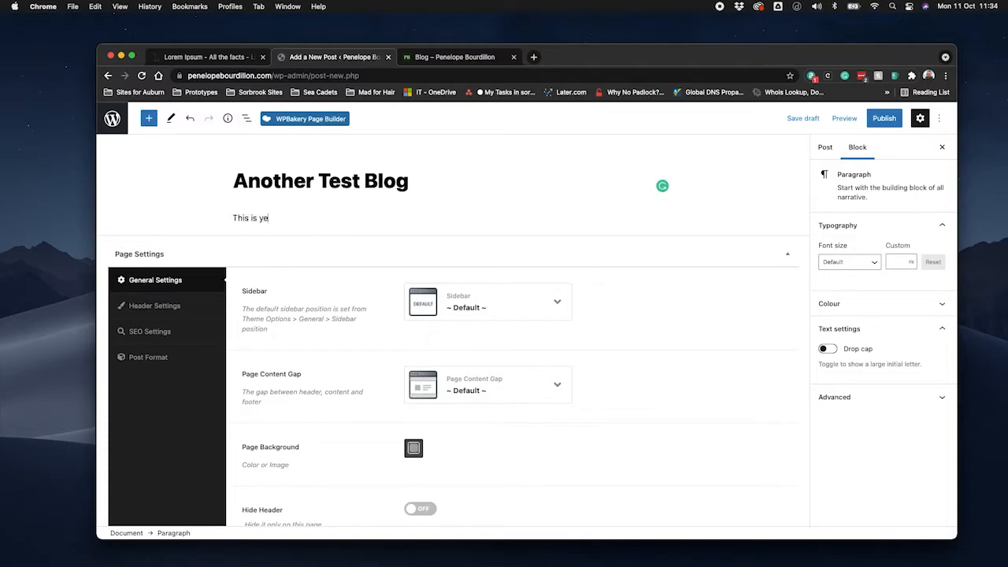
pyautogui.write('t another test blog for you!')
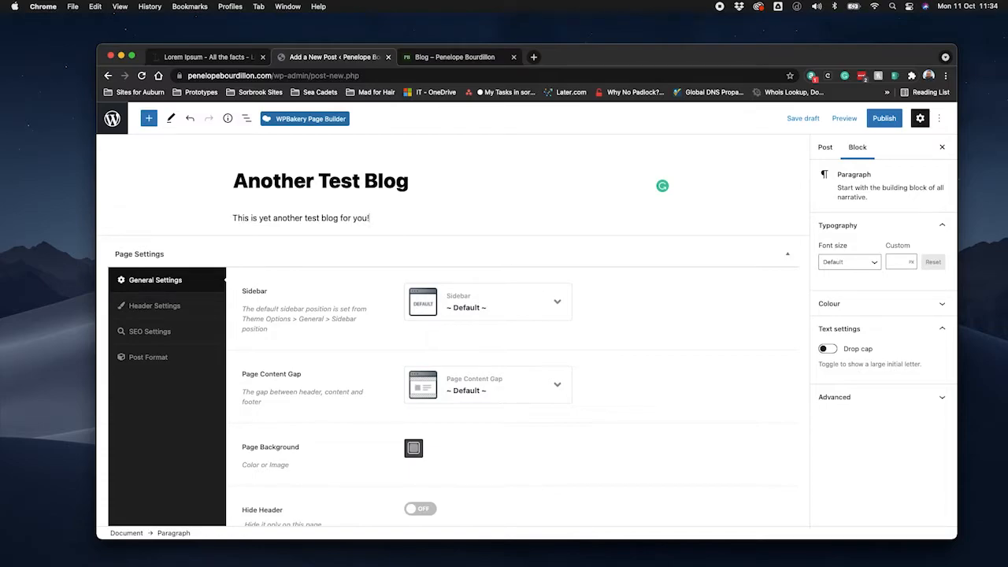
pyautogui.press('Return')
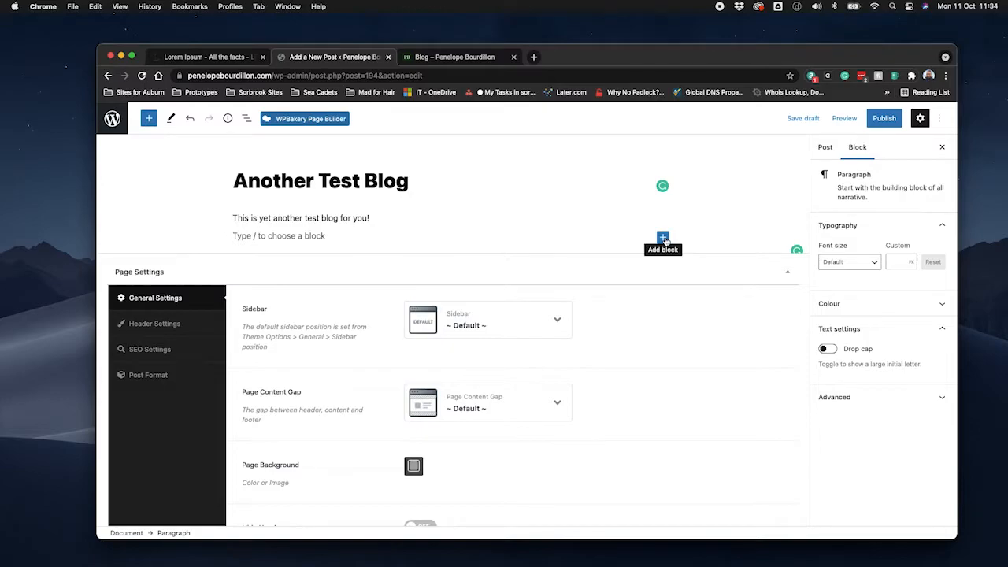
pyautogui.click(663, 238)
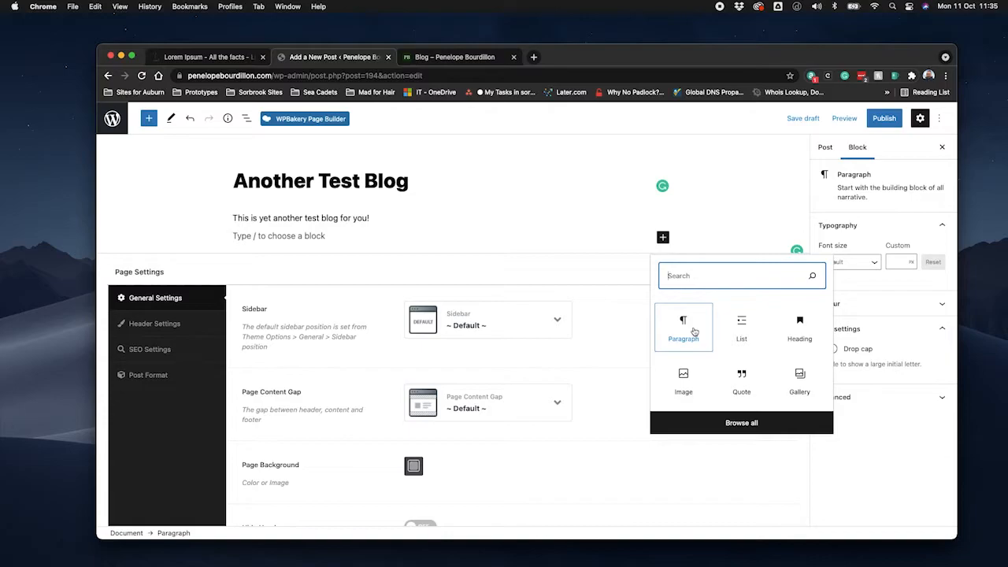
pyautogui.click(662, 237)
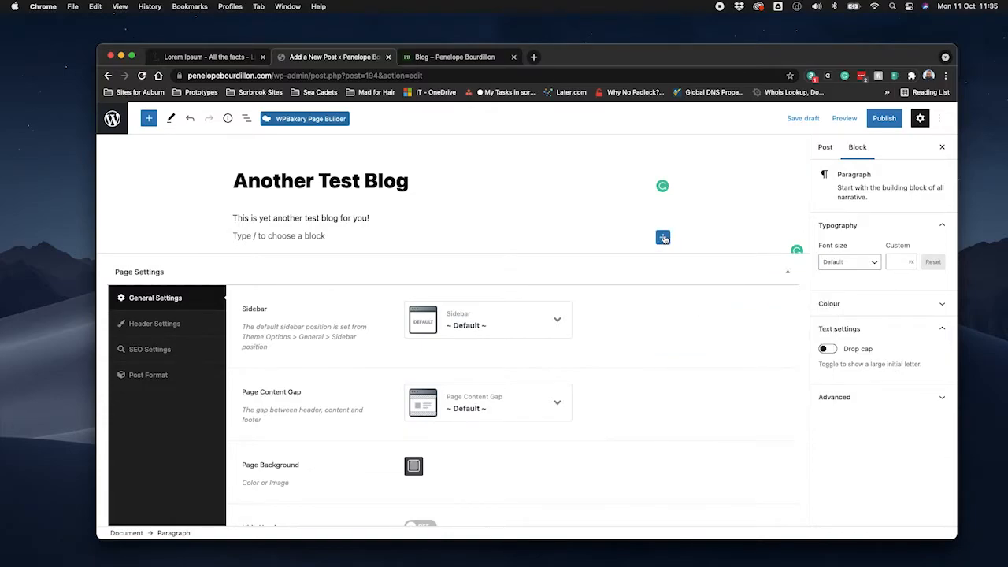
# Transform the paragraph "This is yet another test blog for you!" into a Heading block.
pyautogui.click(325, 221)
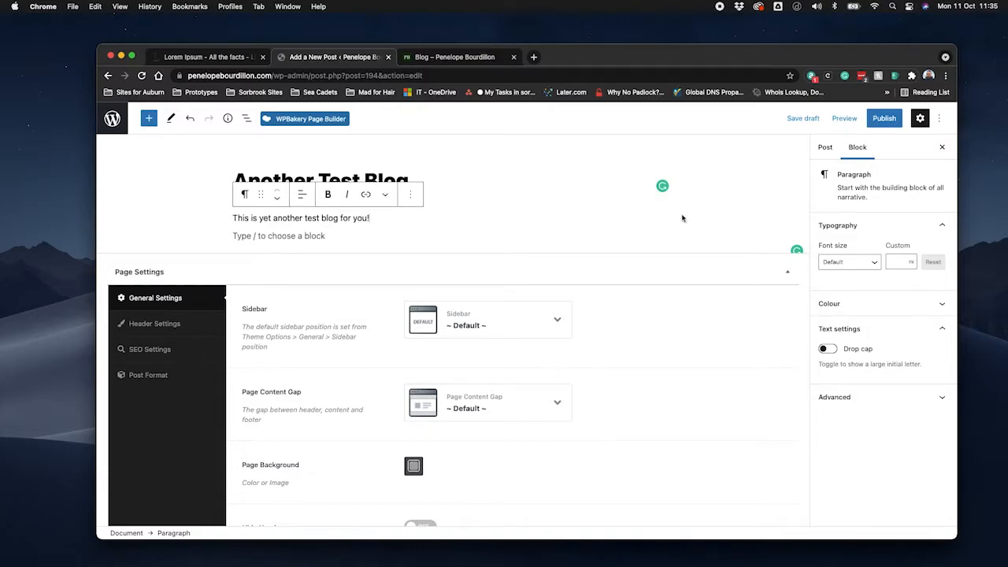
pyautogui.click(244, 195)
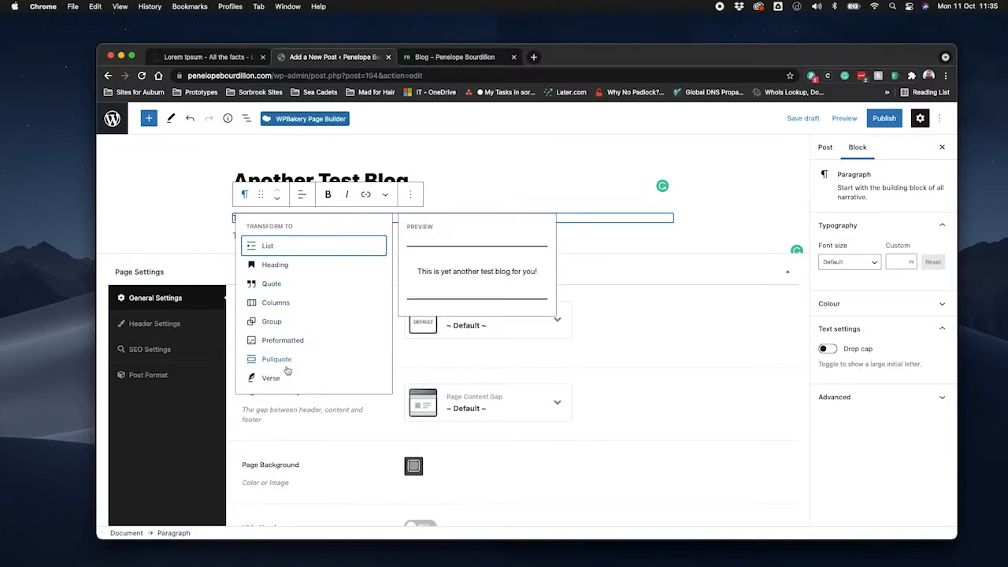
pyautogui.click(296, 269)
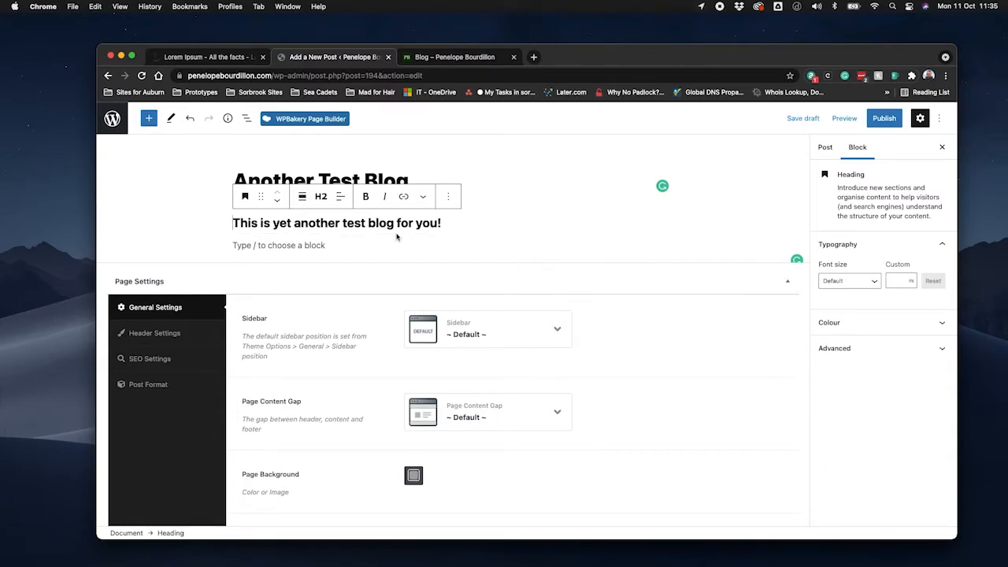
# Add a Paragraph block in the empty space below the heading.
pyautogui.click(431, 244)
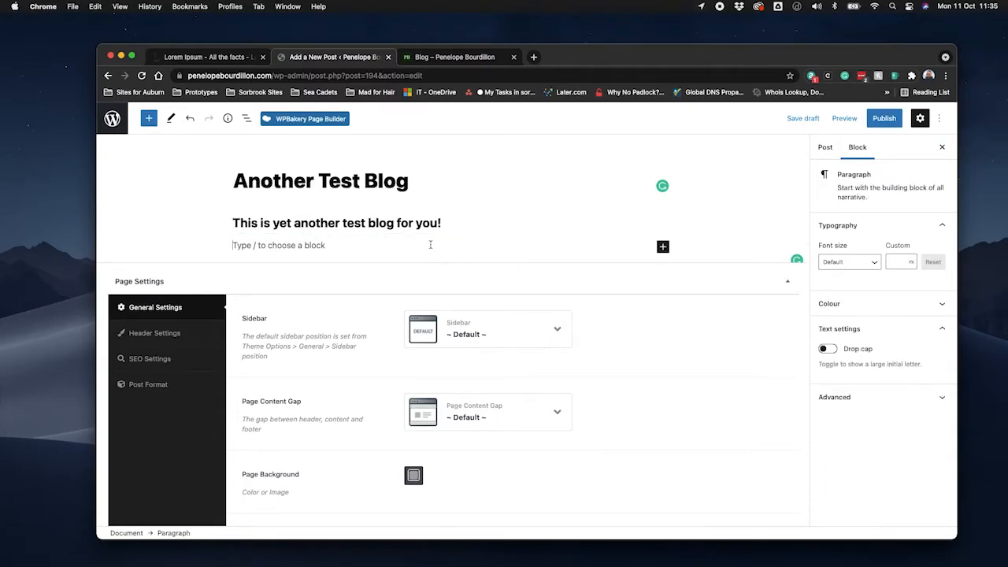
pyautogui.click(663, 248)
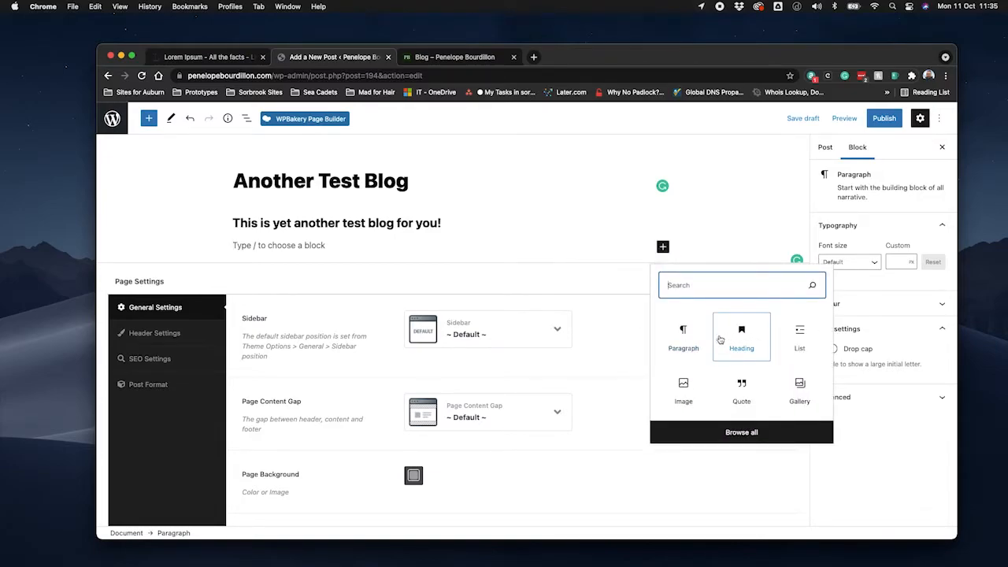
pyautogui.click(683, 337)
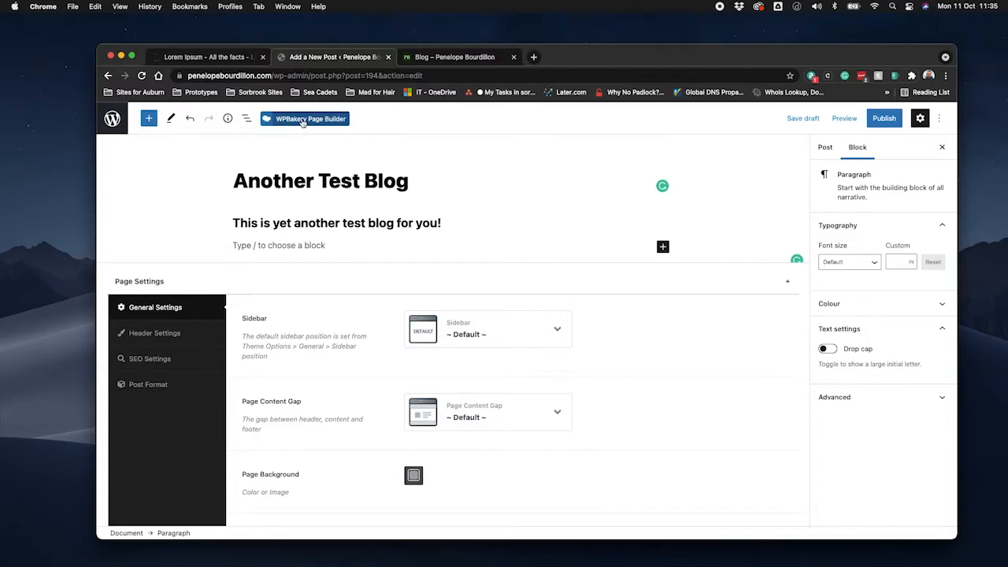
# Copy the paragraph under "What is Lorem Ipsum?" from the lipsum.com page open in the browser.
pyautogui.click(224, 63)
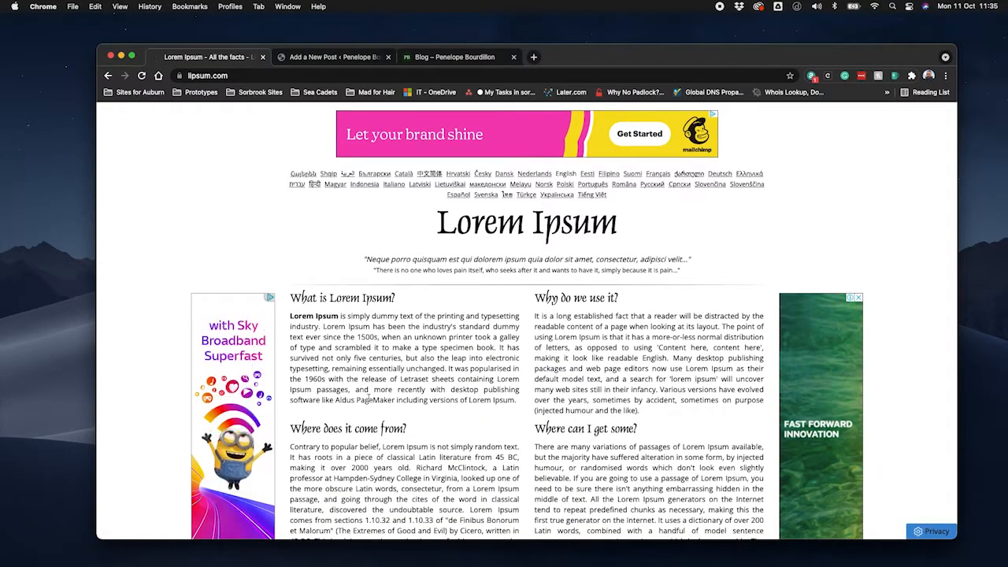
pyautogui.scroll(-5, 367, 400)
pyautogui.scroll(-3, 367, 400)
pyautogui.scroll(8, 369, 396)
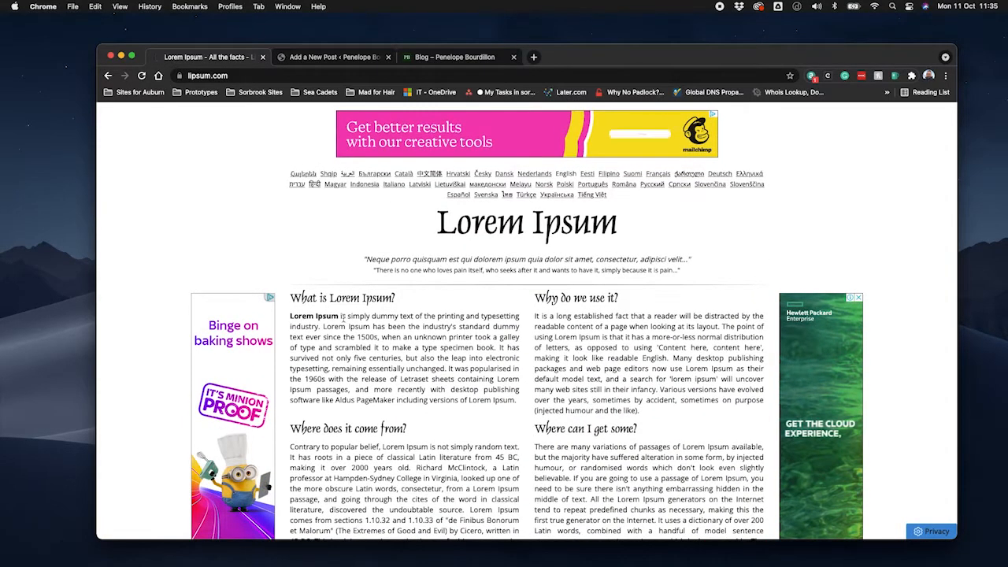
pyautogui.moveTo(291, 315); pyautogui.dragTo(519, 403)
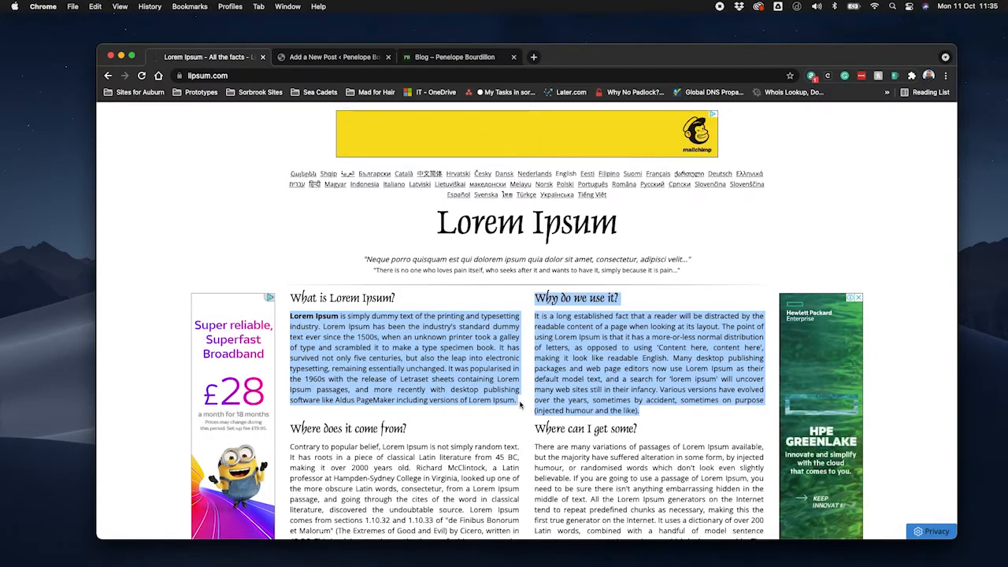
pyautogui.click(519, 403)
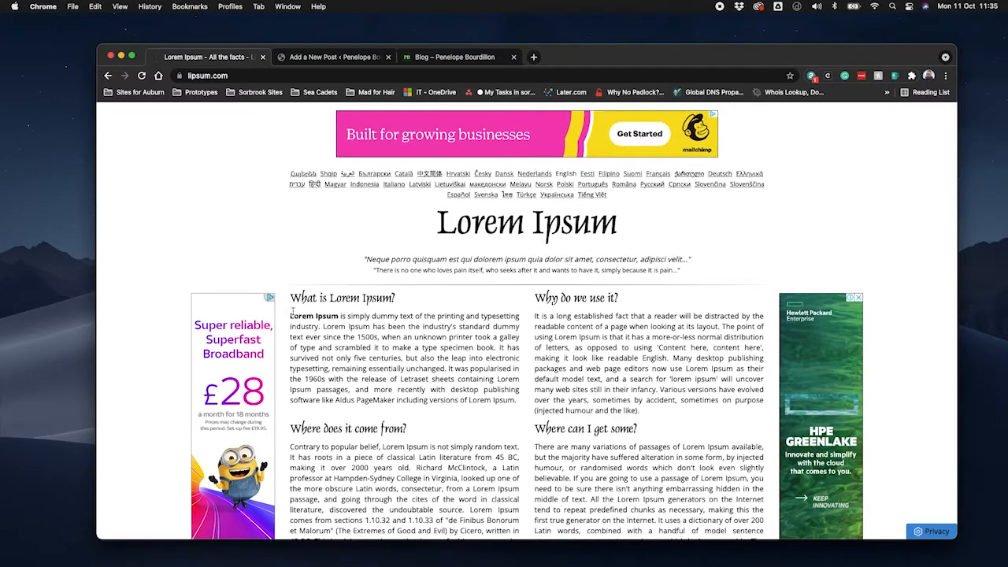
pyautogui.moveTo(291, 315); pyautogui.dragTo(517, 399)
pyautogui.press('super+c')
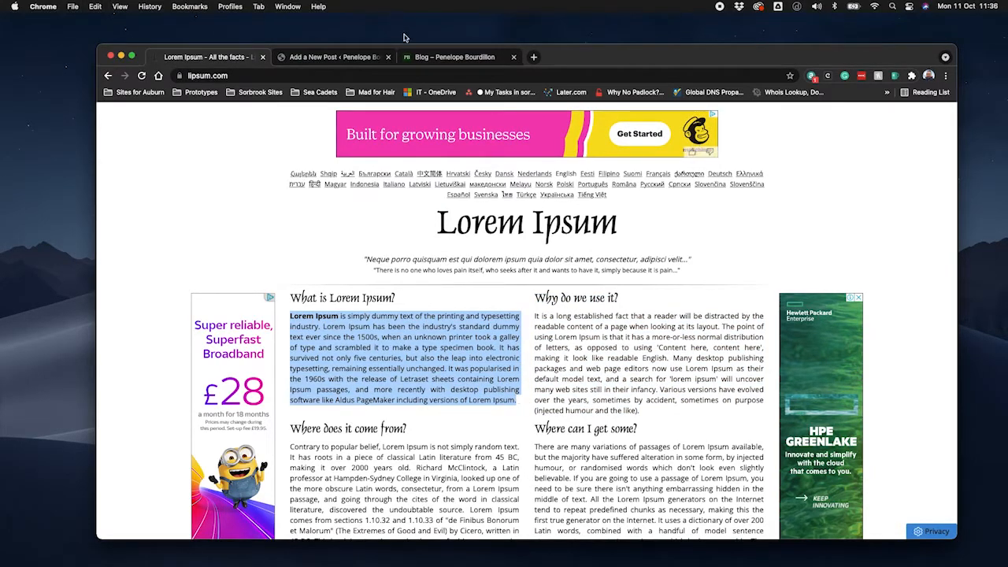
# Return to the post editor and paste the copied Lorem Ipsum text below the heading as two separate paragraphs.
pyautogui.click(355, 57)
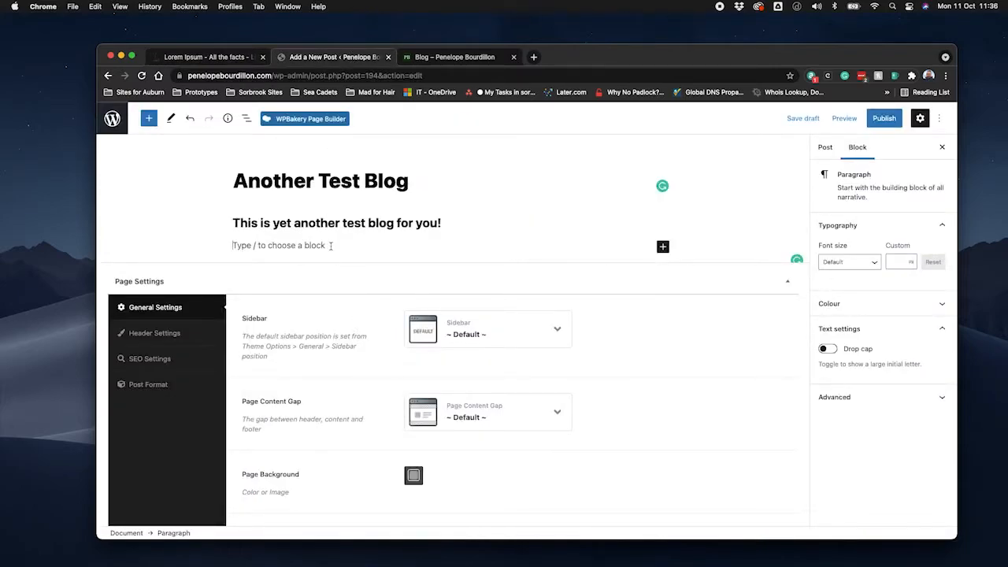
pyautogui.press('super+v')
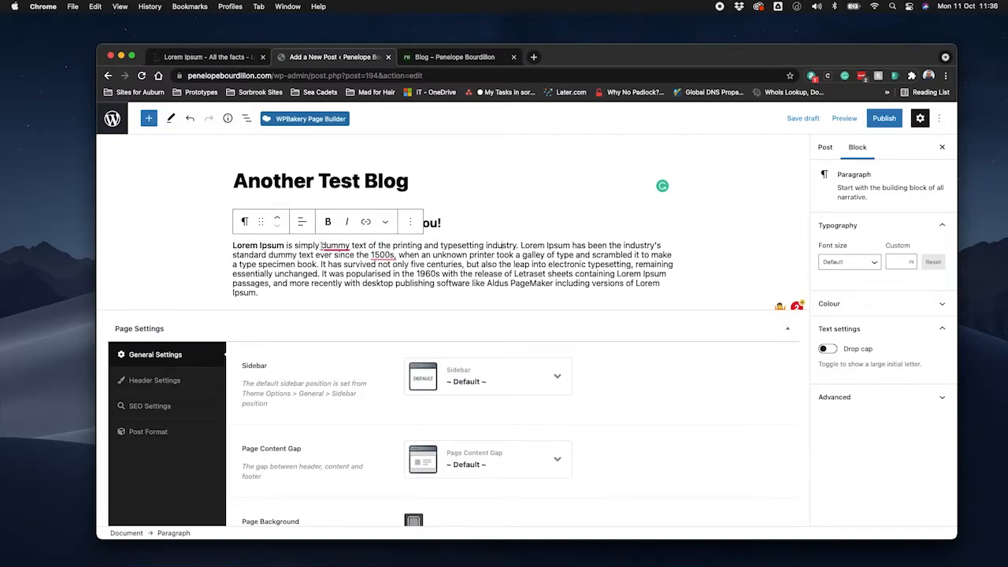
pyautogui.press('Return')
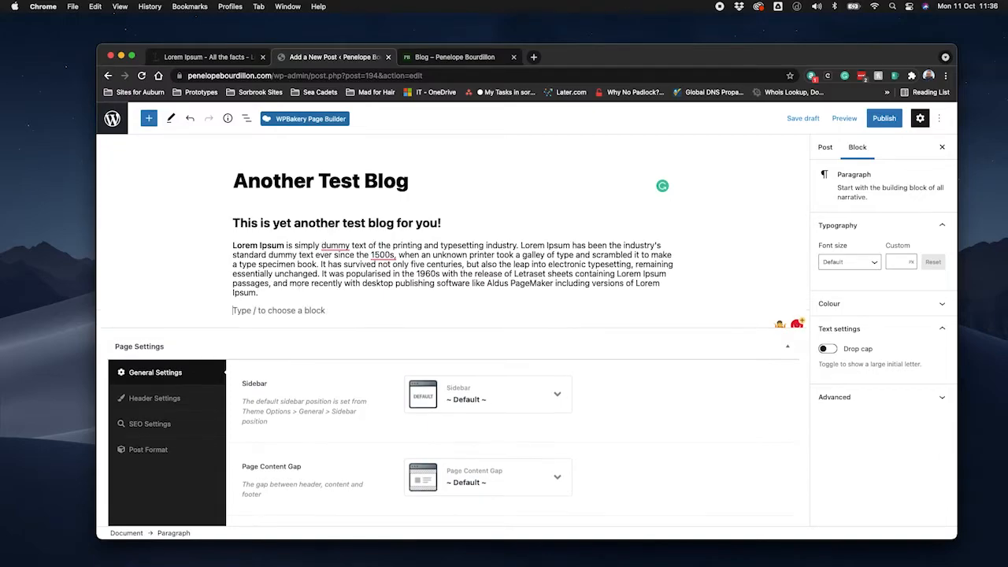
pyautogui.rightClick(269, 314)
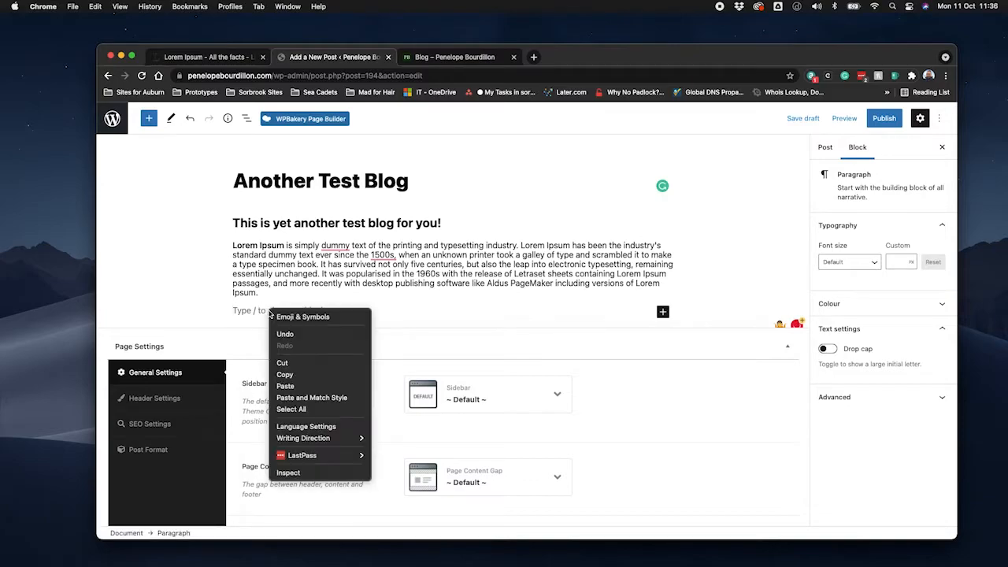
pyautogui.click(303, 387)
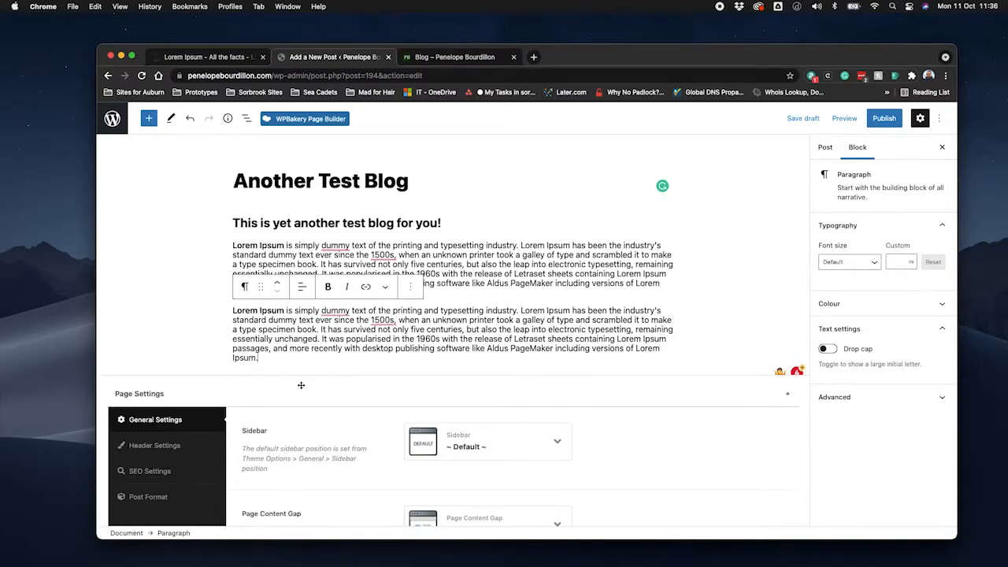
# Insert an Image block between the two Lorem Ipsum paragraphs.
pyautogui.click(458, 291)
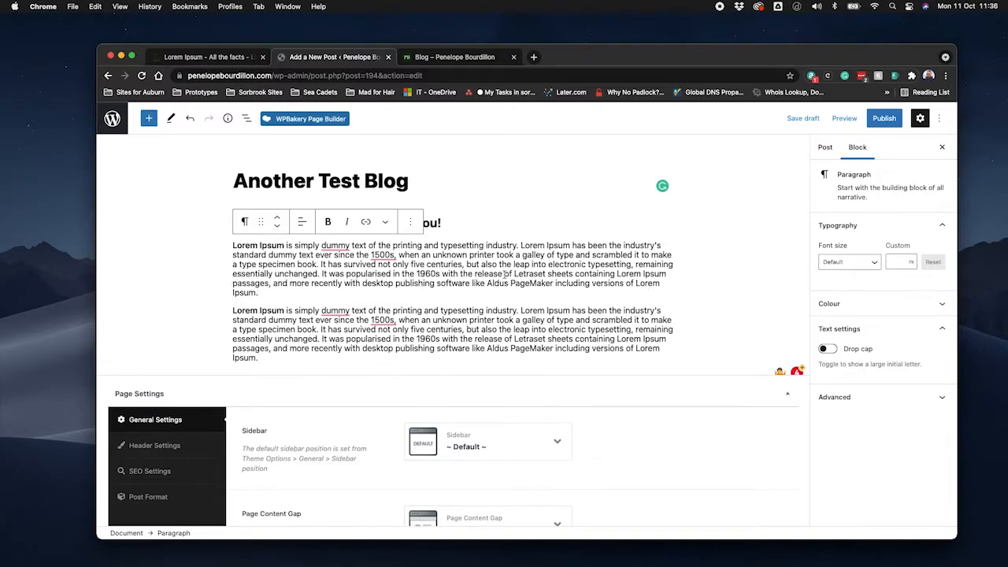
pyautogui.moveTo(453, 300)
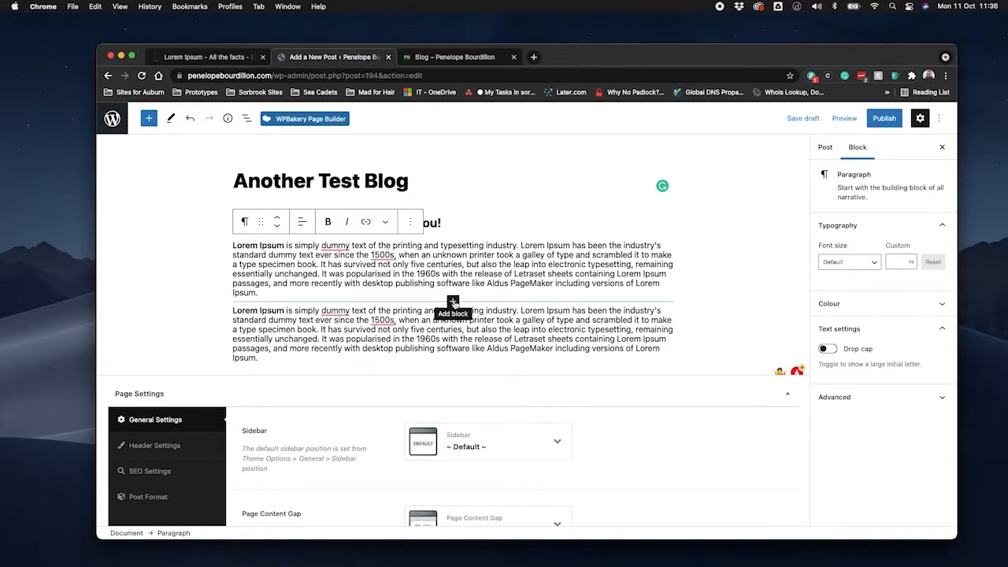
pyautogui.click(452, 301)
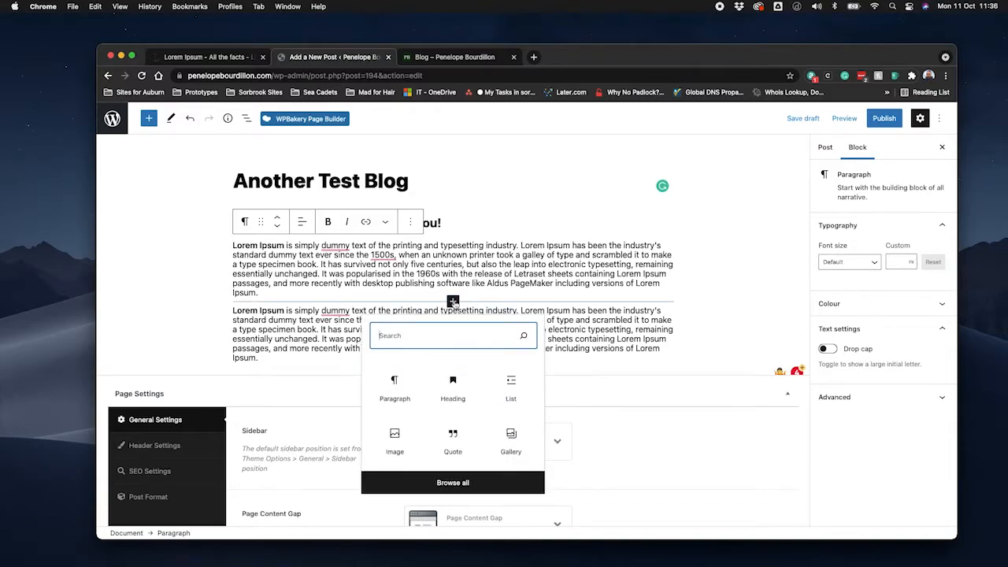
pyautogui.click(395, 439)
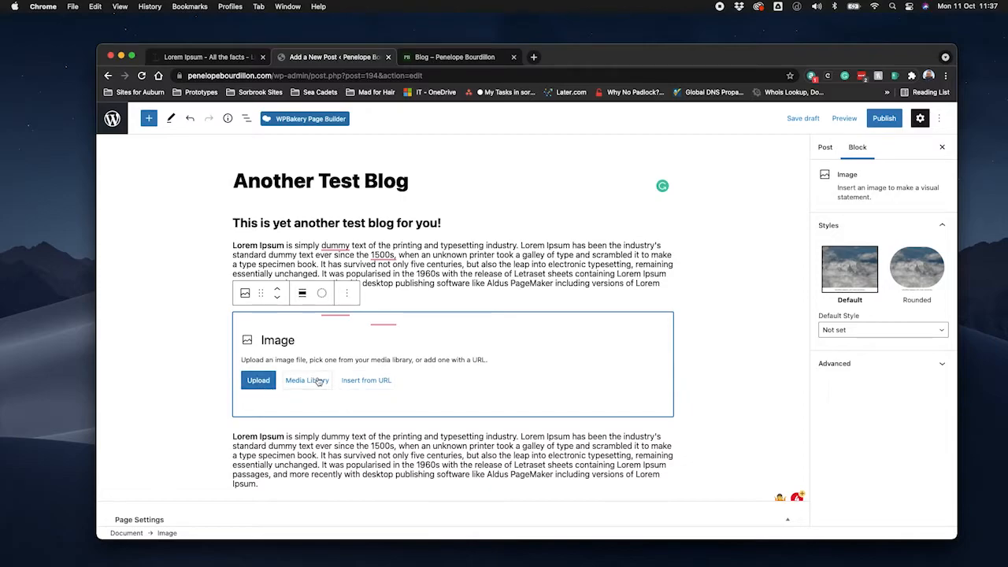
# Upload the fir branch photo AdobeStock_234545736_Preview.jpeg from the Stock Photo Temp folder into the Image block.
pyautogui.click(258, 381)
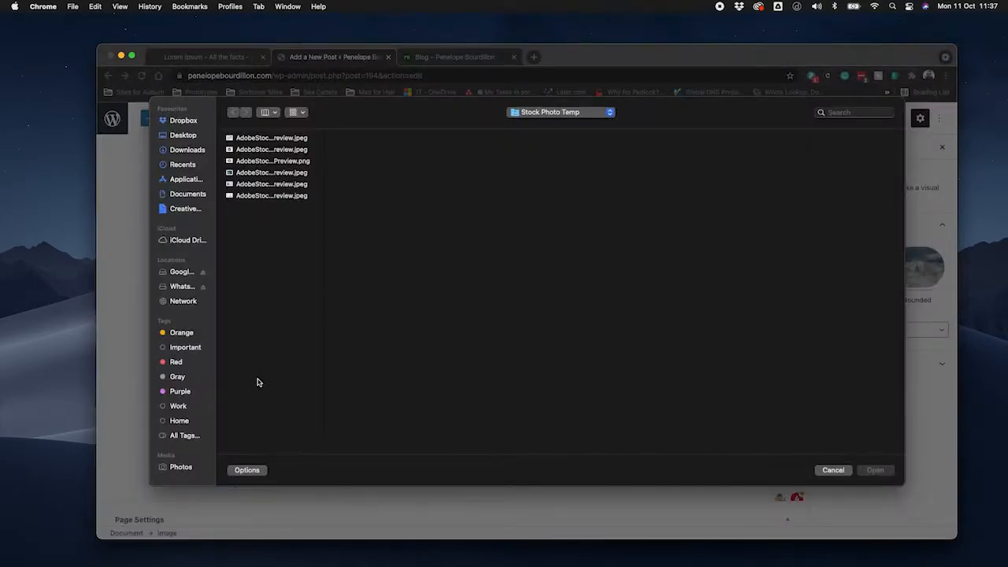
pyautogui.click(266, 175)
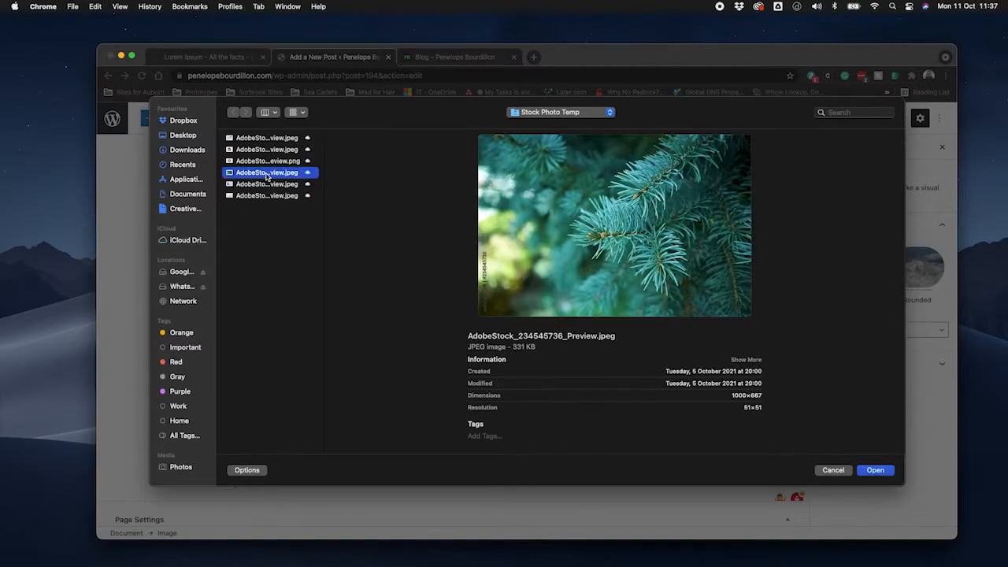
pyautogui.click(266, 185)
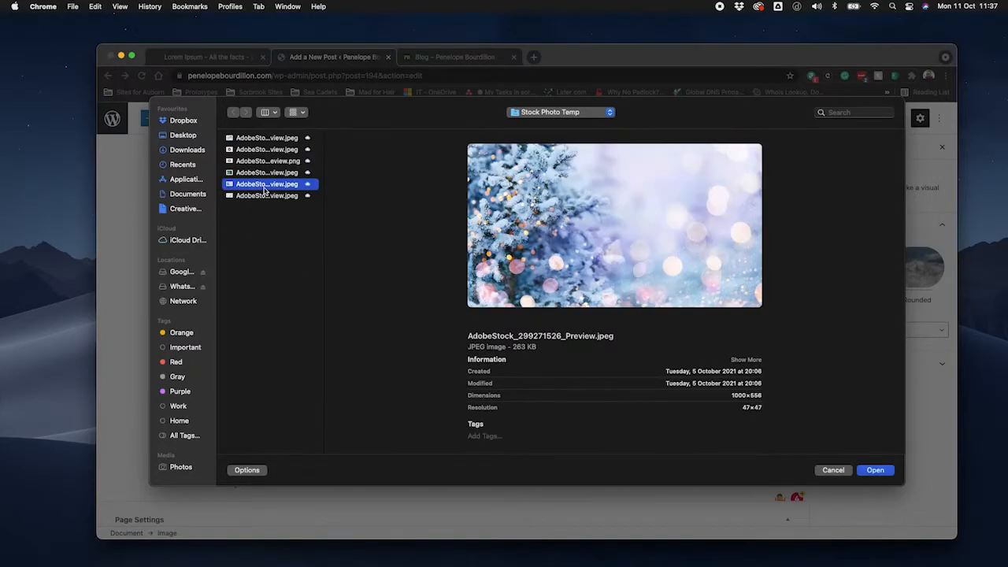
pyautogui.click(272, 161)
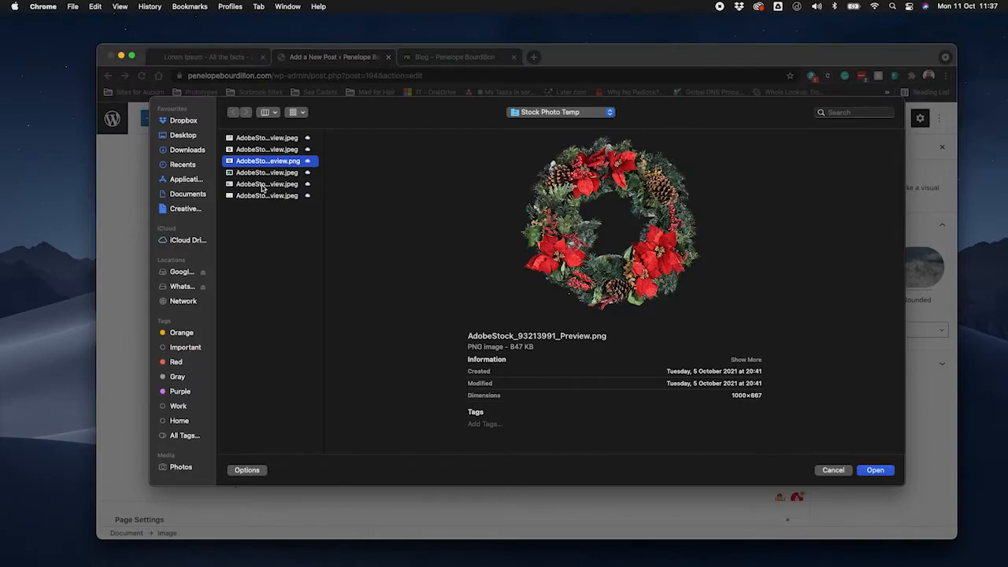
pyautogui.click(267, 175)
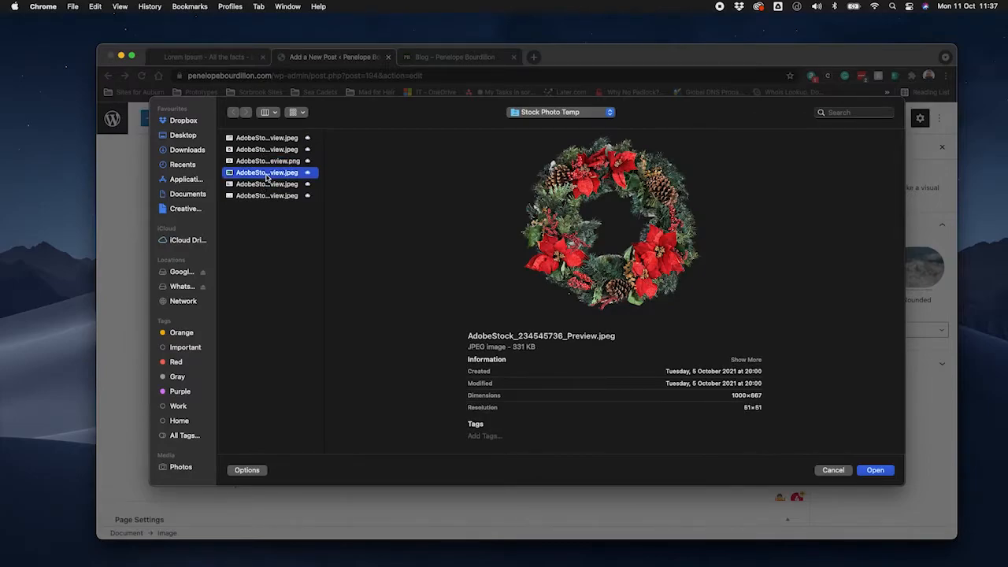
pyautogui.click(875, 471)
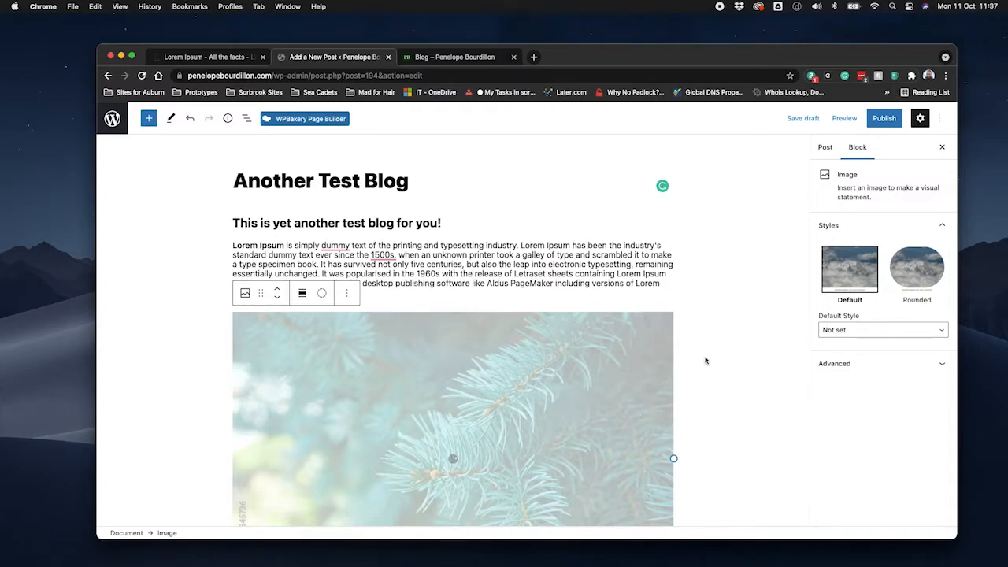
# Apply the Rounded style to the fir branch image and review it in the post.
pyautogui.scroll(-4, 686, 371)
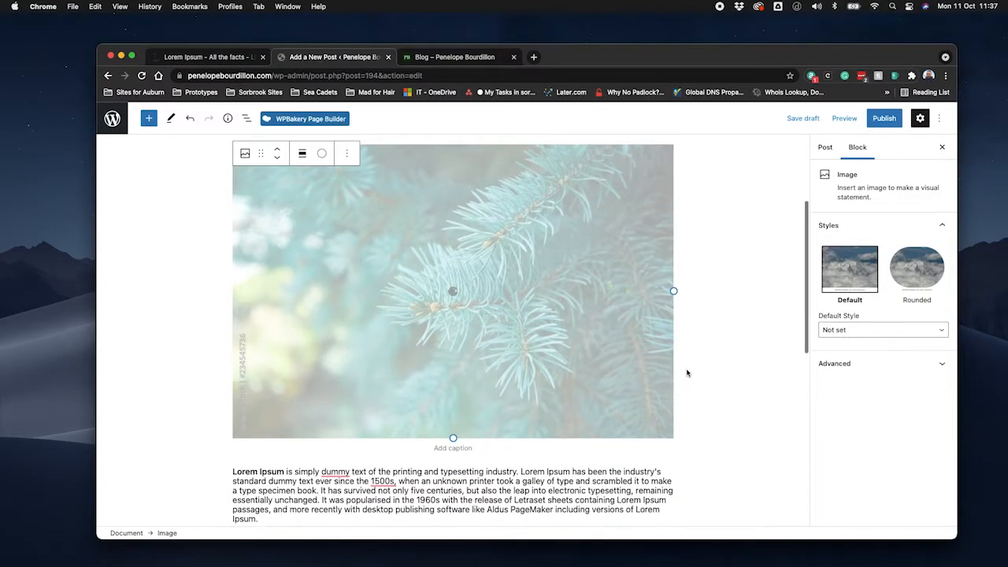
pyautogui.scroll(-7, 687, 372)
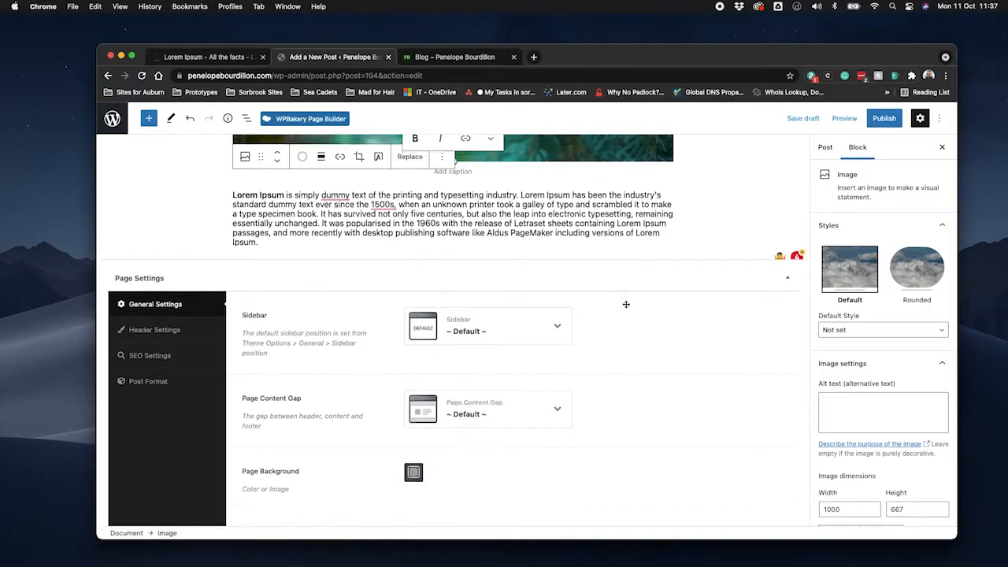
pyautogui.scroll(8, 626, 307)
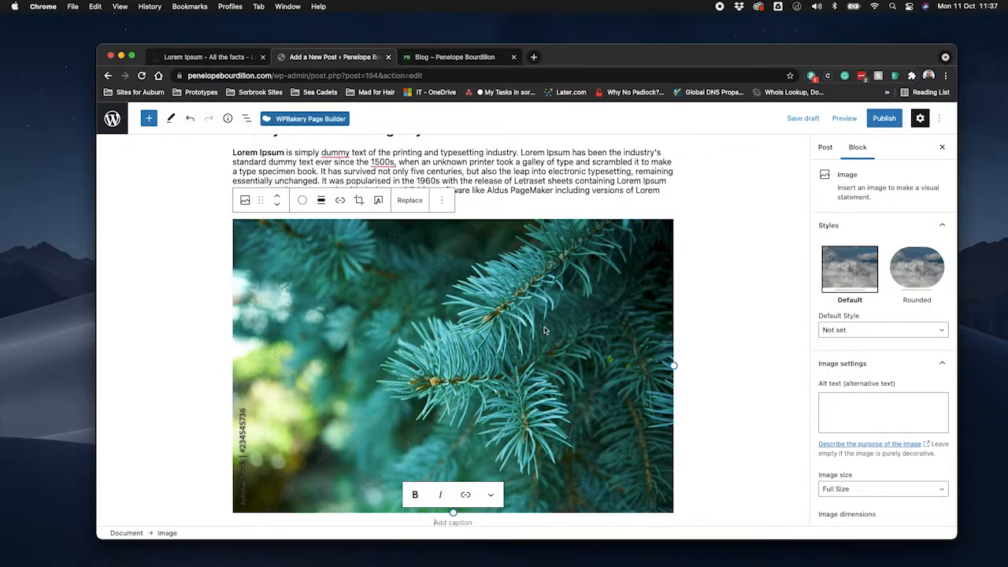
pyautogui.click(927, 280)
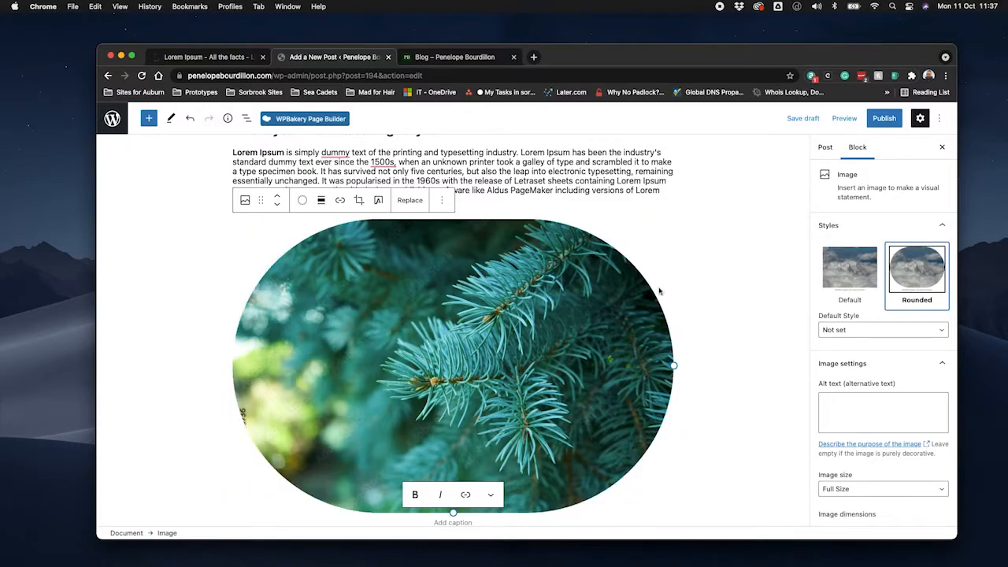
pyautogui.scroll(-3, 400, 424)
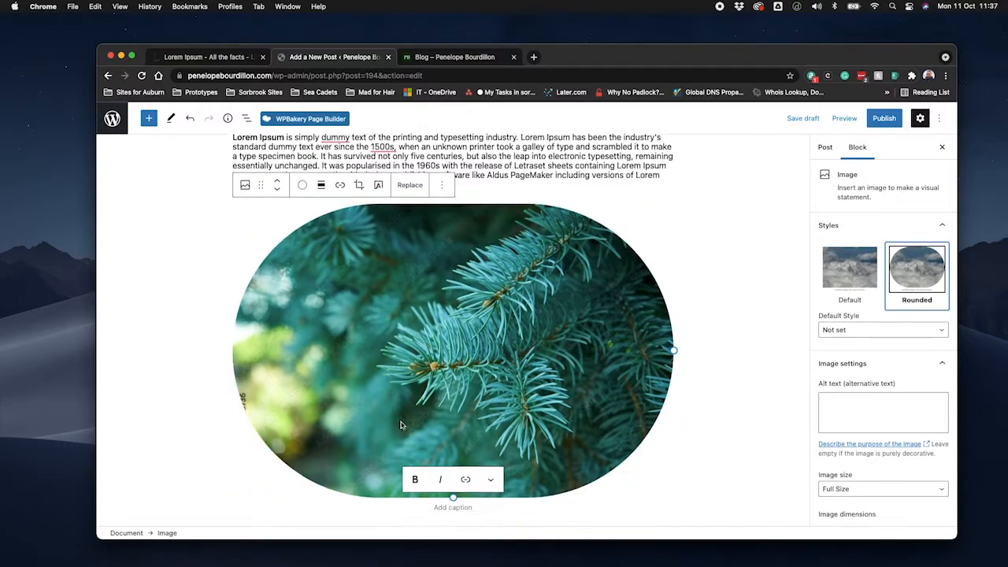
pyautogui.scroll(3, 404, 333)
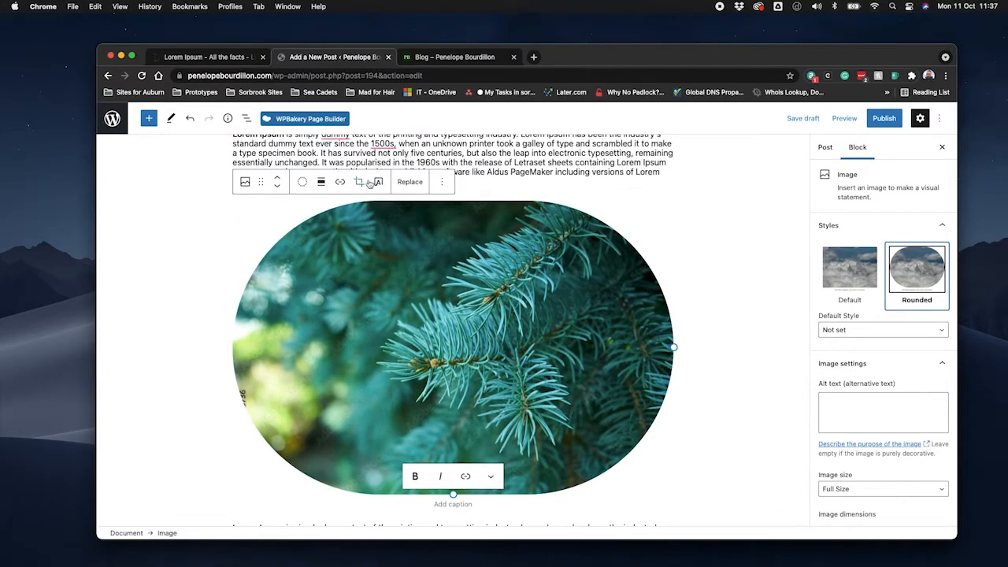
pyautogui.scroll(2, 565, 297)
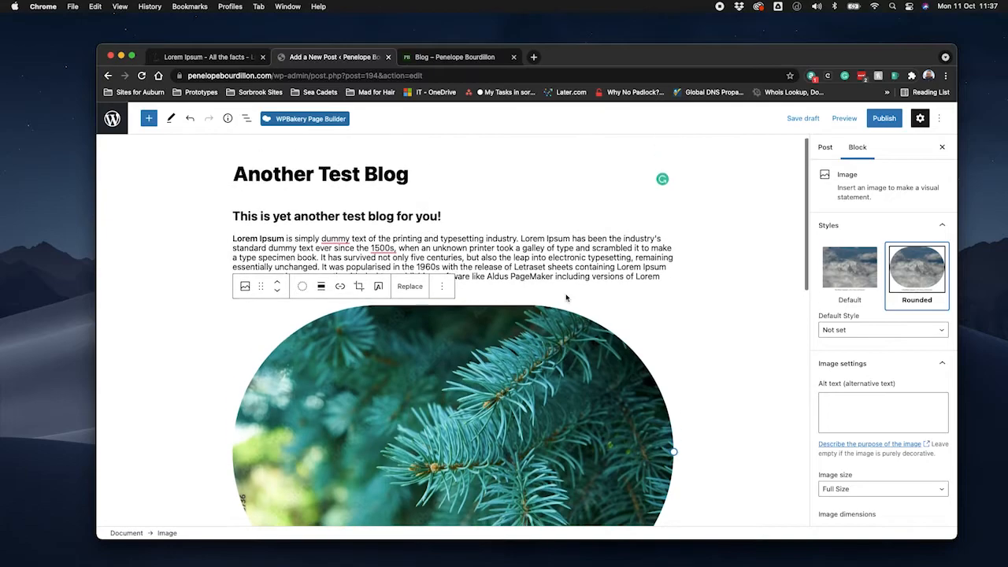
pyautogui.scroll(-5, 565, 298)
pyautogui.scroll(-1, 566, 298)
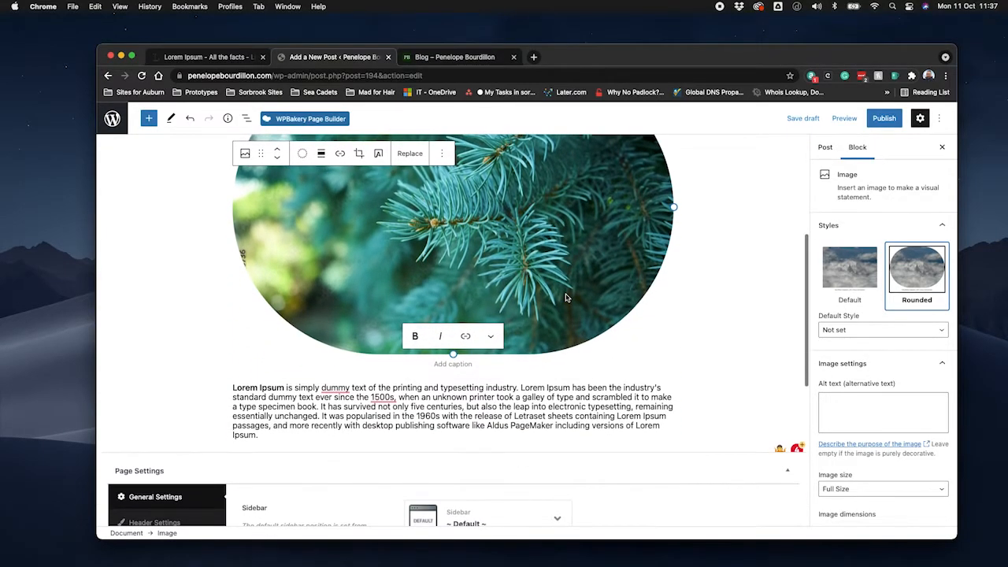
# Link the word "blog" in the heading "This is yet another test blog for you!" to sorbrook.com.
pyautogui.scroll(5, 566, 296)
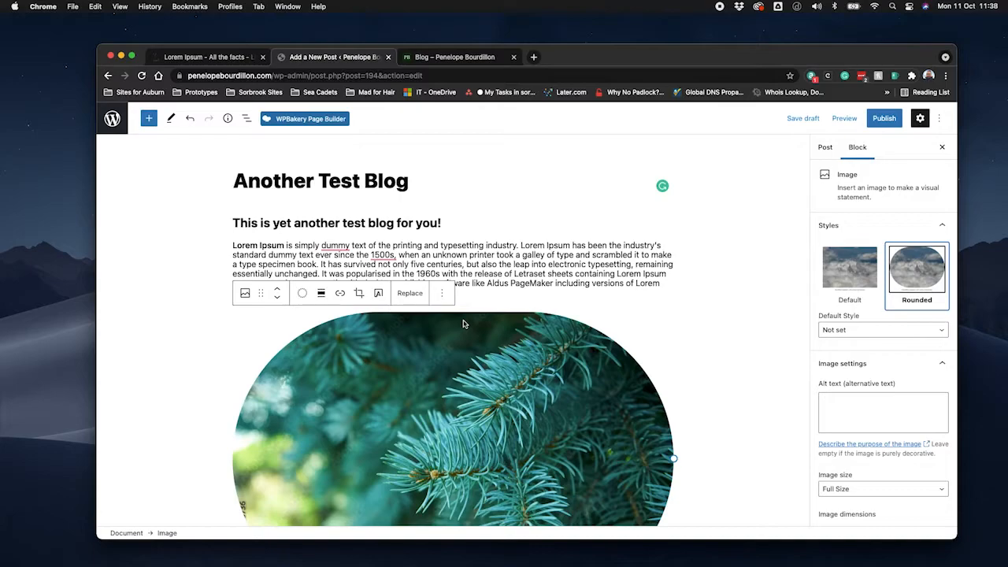
pyautogui.click(369, 223)
pyautogui.doubleClick(368, 223)
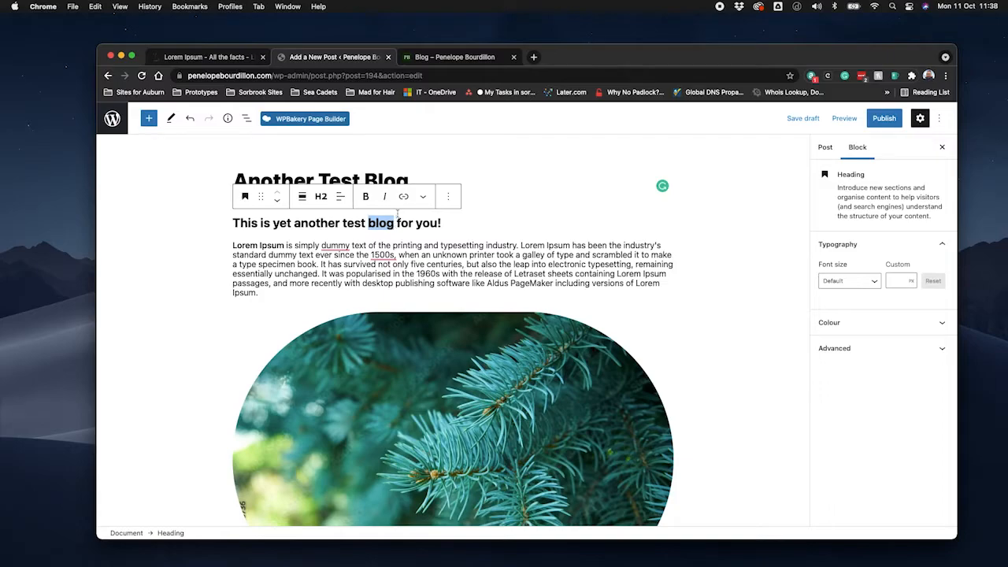
pyautogui.click(405, 198)
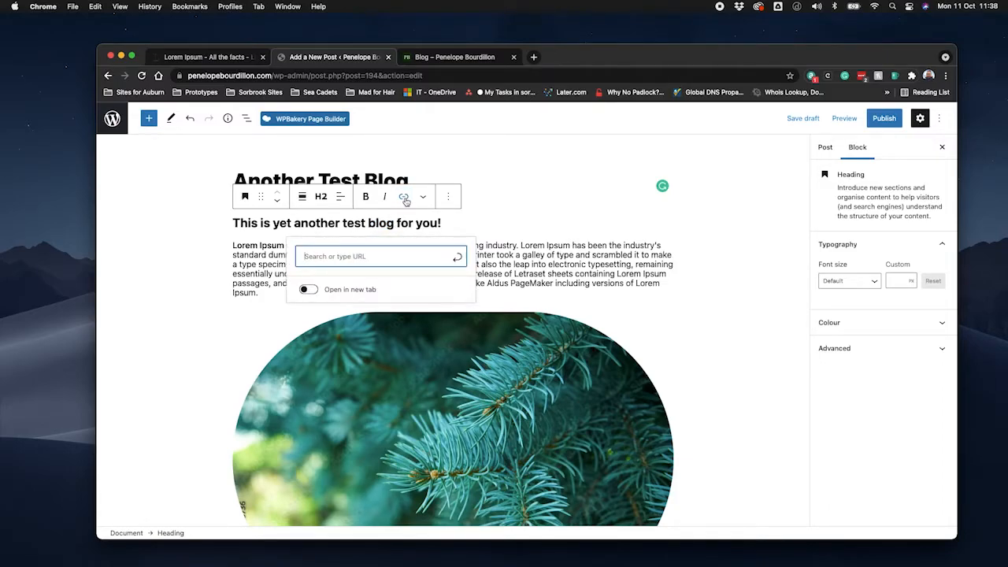
pyautogui.write('sorbrook.com')
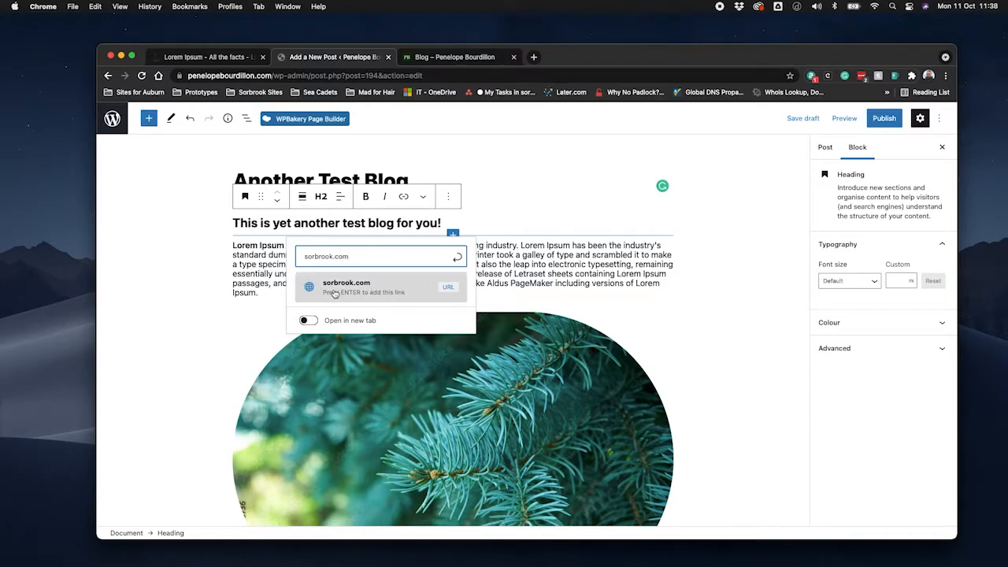
pyautogui.click(393, 289)
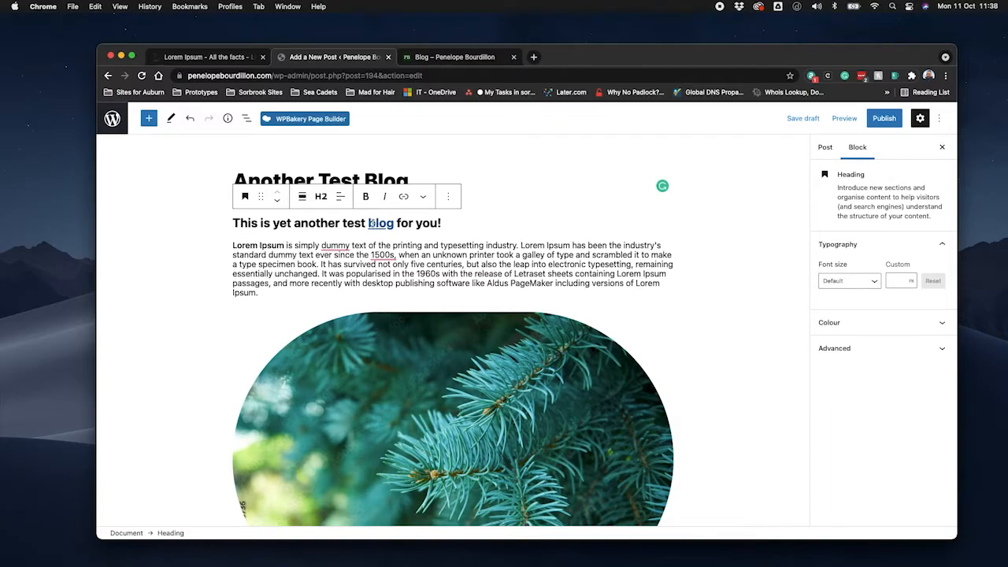
# Edit the heading's "blog" link so that it opens in a new tab, and look over the post content.
pyautogui.click(371, 223)
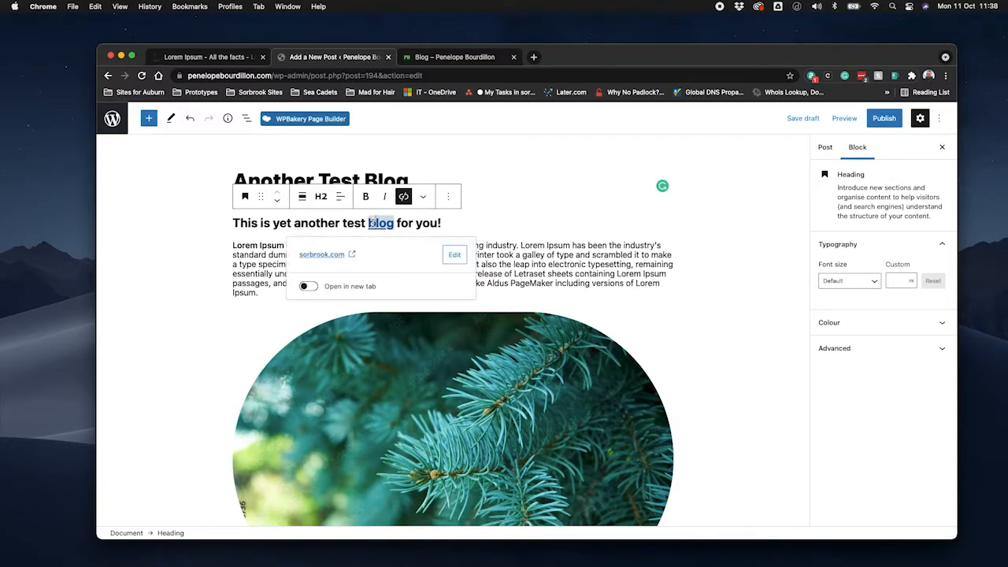
pyautogui.click(455, 256)
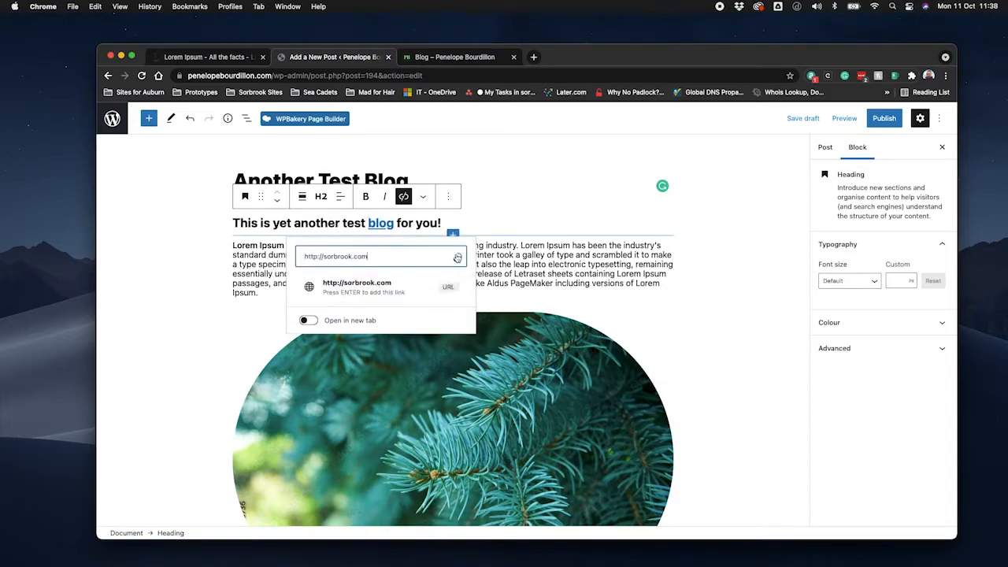
pyautogui.click(309, 321)
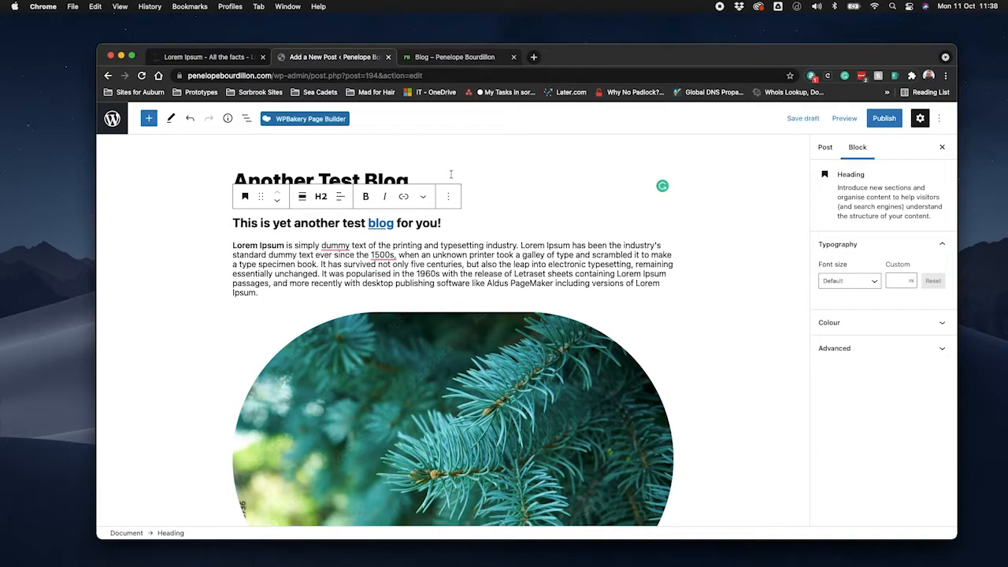
pyautogui.scroll(-5, 536, 200)
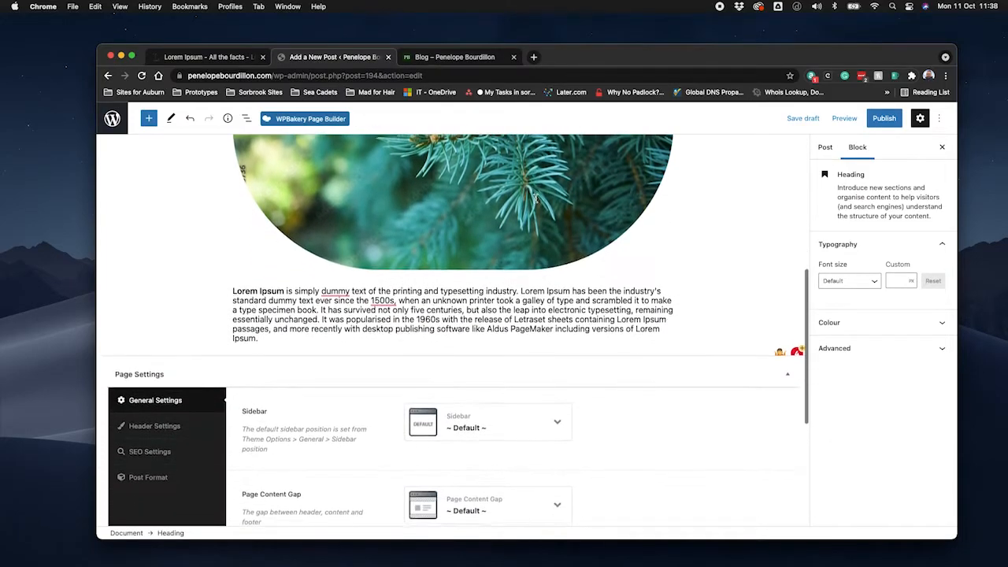
pyautogui.scroll(5, 535, 202)
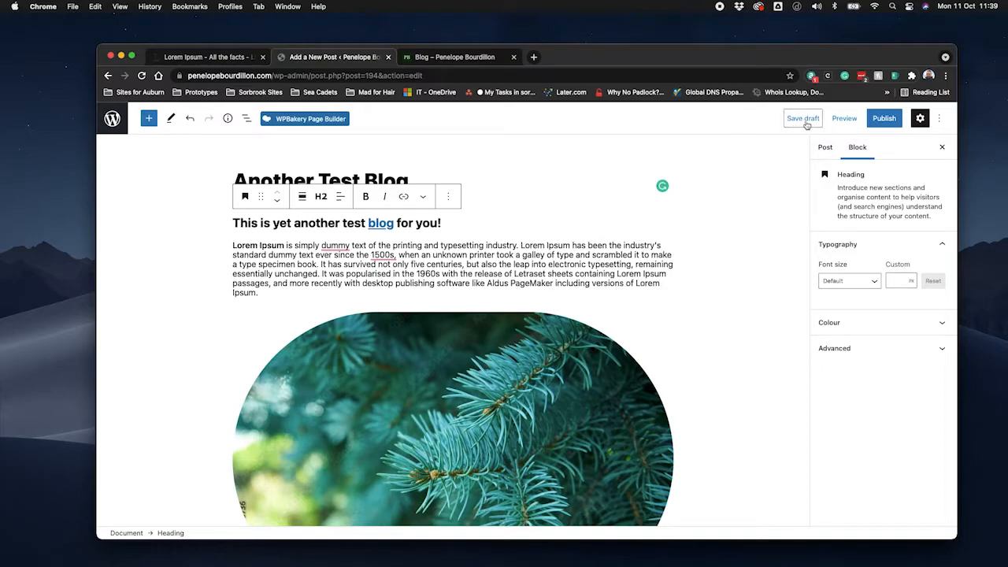
# Save the post as a draft, preview it in a new tab and look through the whole page.
pyautogui.click(803, 119)
pyautogui.click(844, 119)
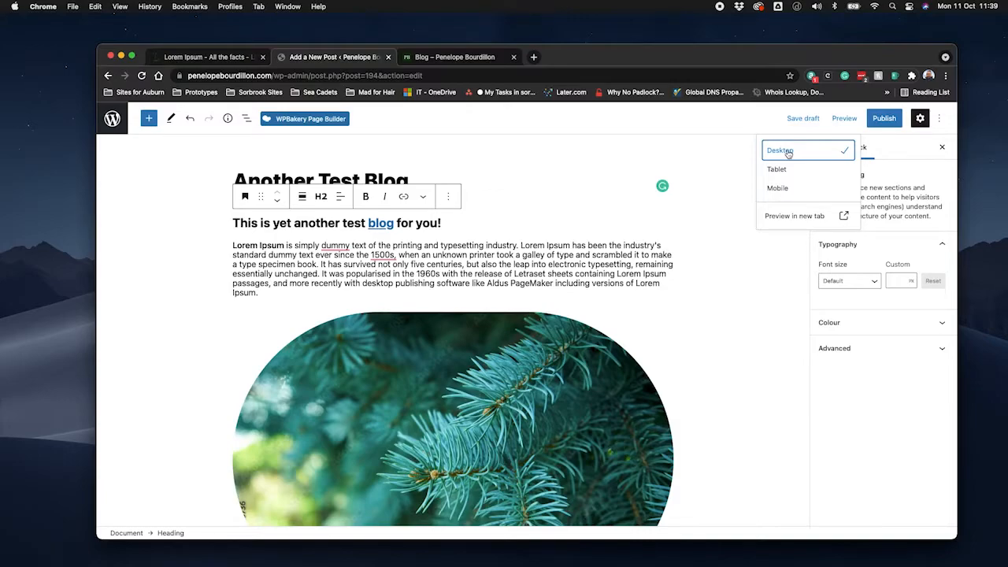
pyautogui.click(802, 220)
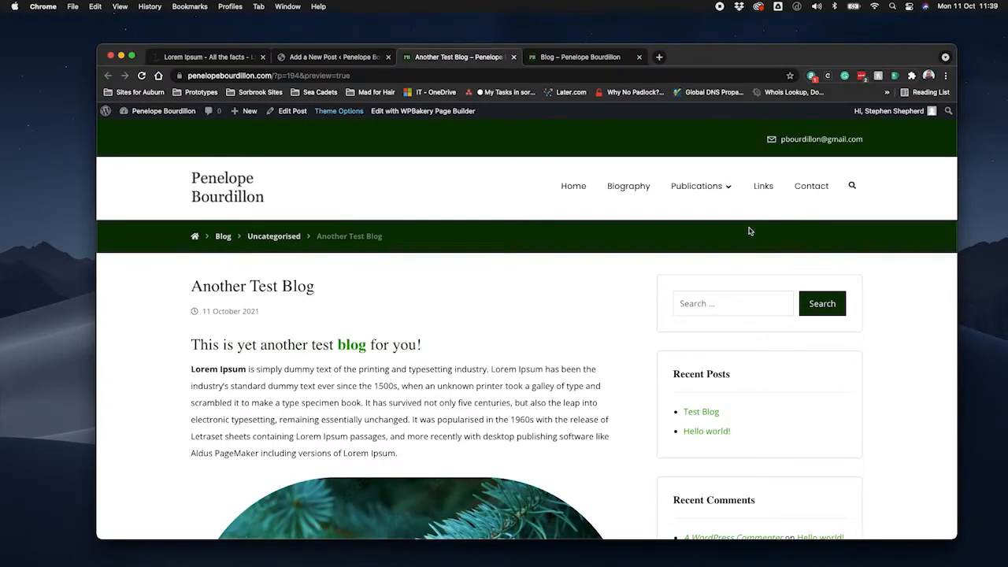
pyautogui.scroll(-5, 562, 340)
pyautogui.scroll(-7, 562, 340)
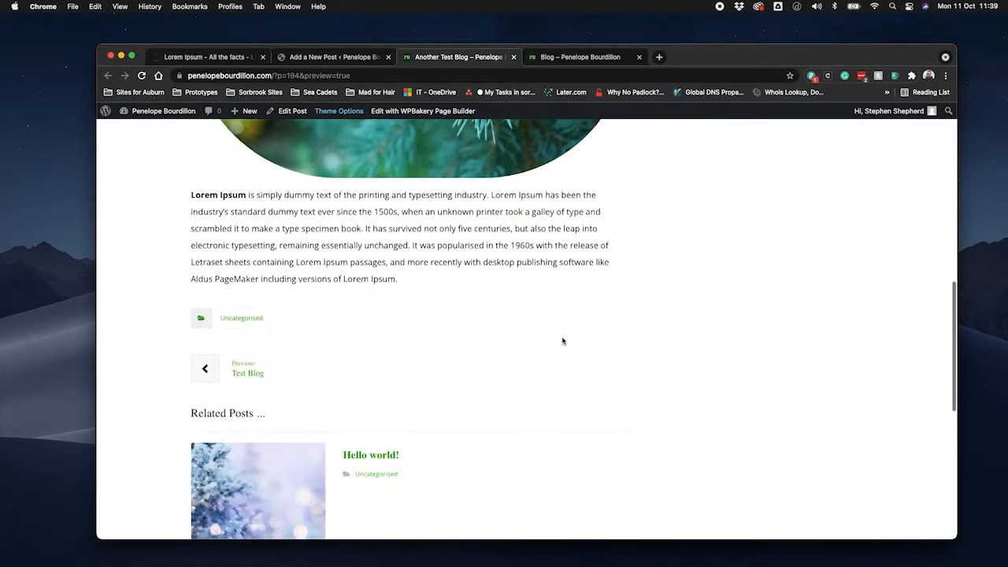
pyautogui.scroll(12, 562, 340)
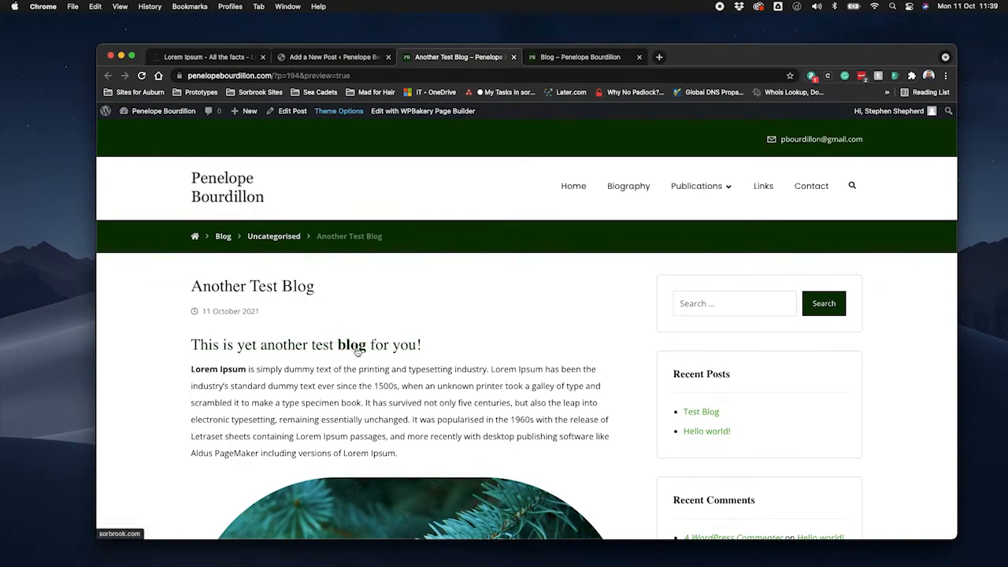
# Test the "blog" link in the preview, dismiss the cookie notice, close the site and preview tabs, and return to the post editor.
pyautogui.click(357, 349)
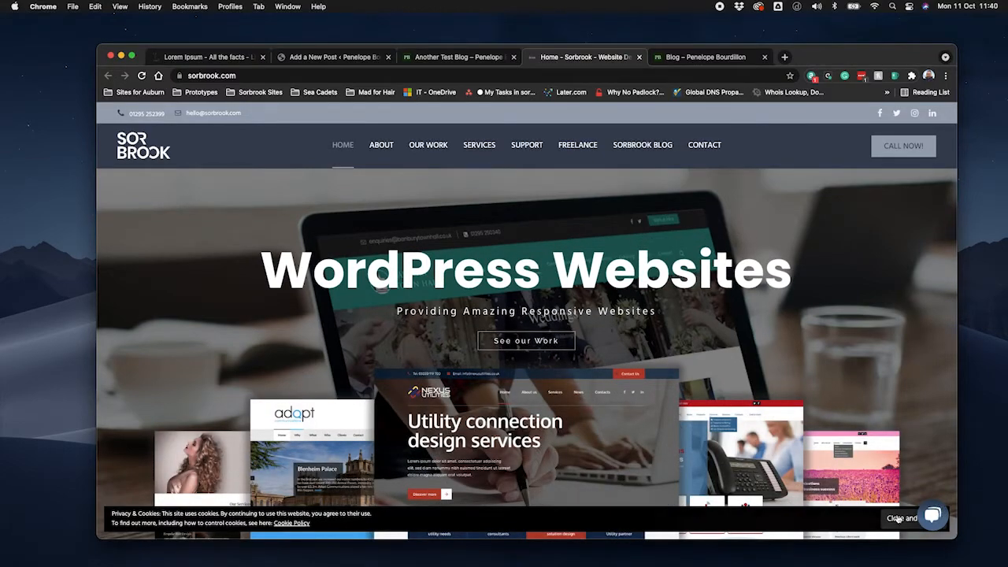
pyautogui.click(899, 518)
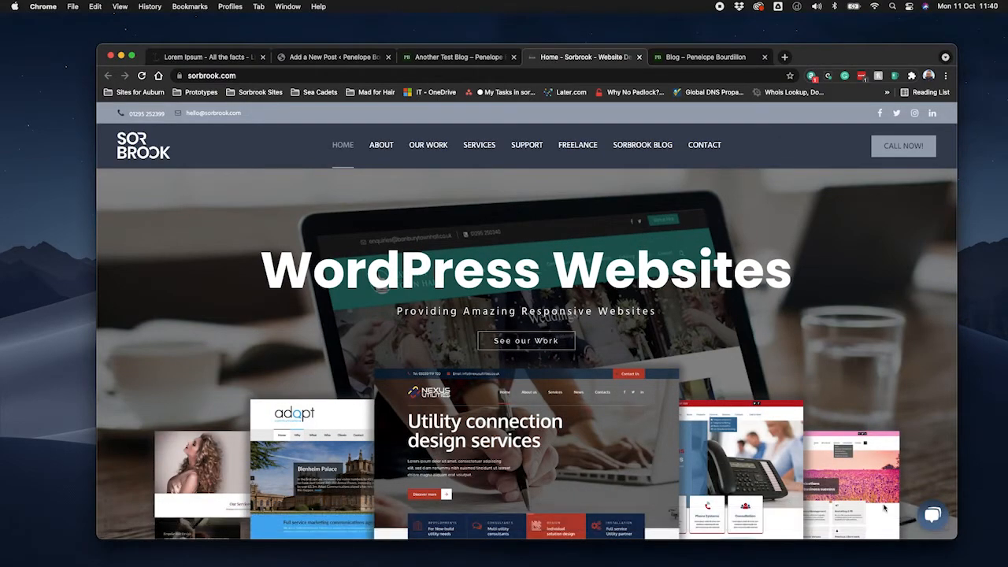
pyautogui.click(640, 57)
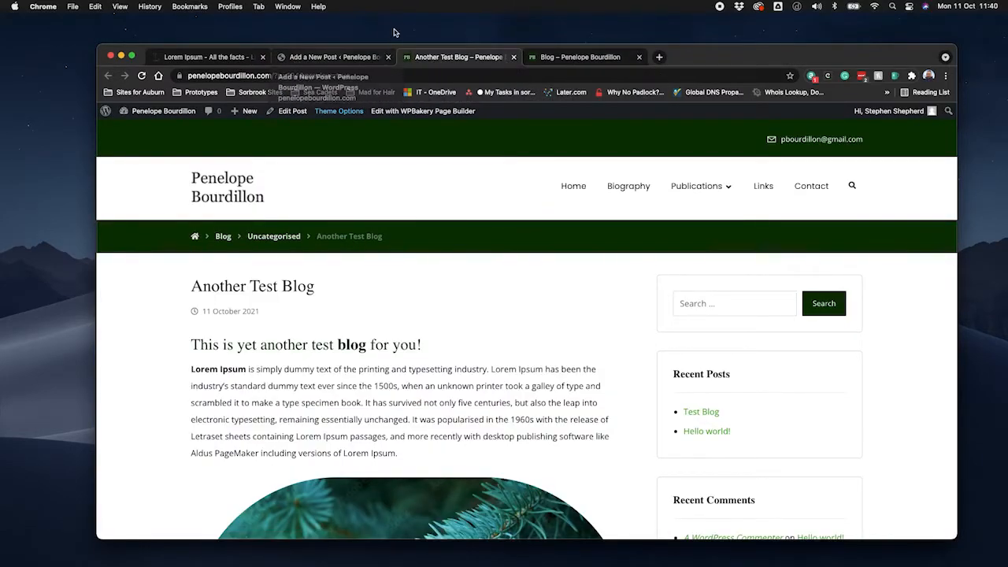
pyautogui.click(512, 58)
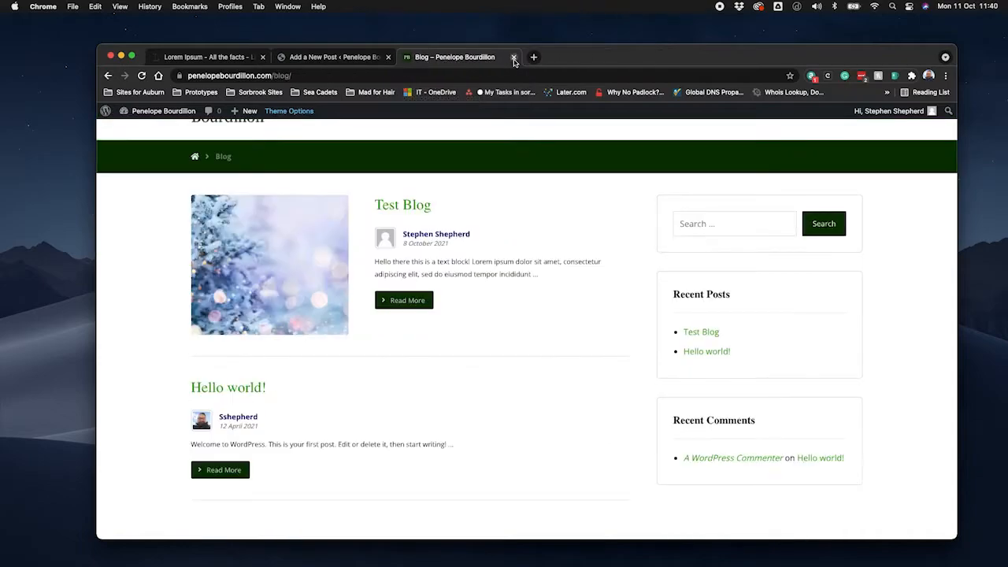
pyautogui.click(334, 60)
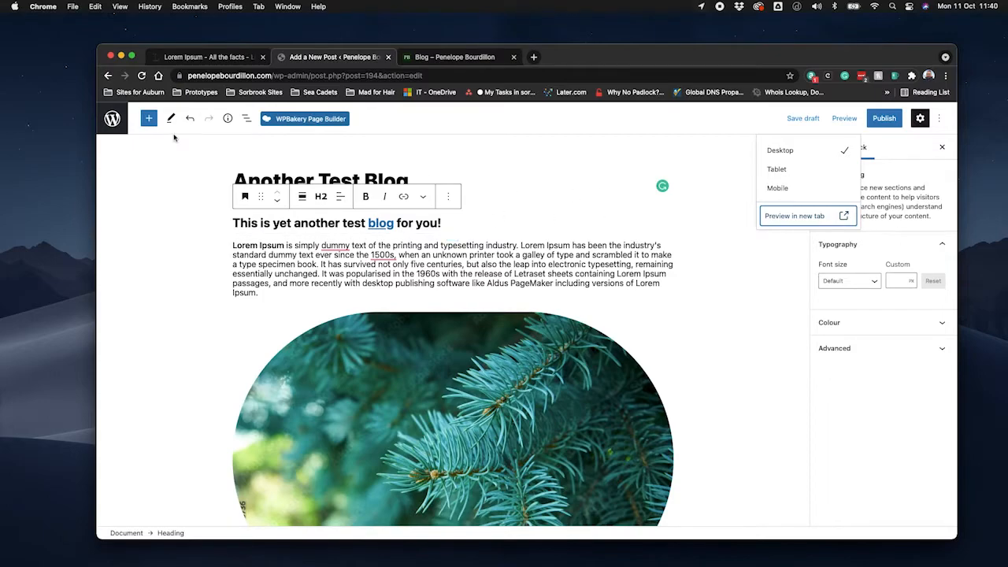
# Leave the editor for the posts list, reload the public blog page to check for the draft, and return to the list.
pyautogui.click(113, 120)
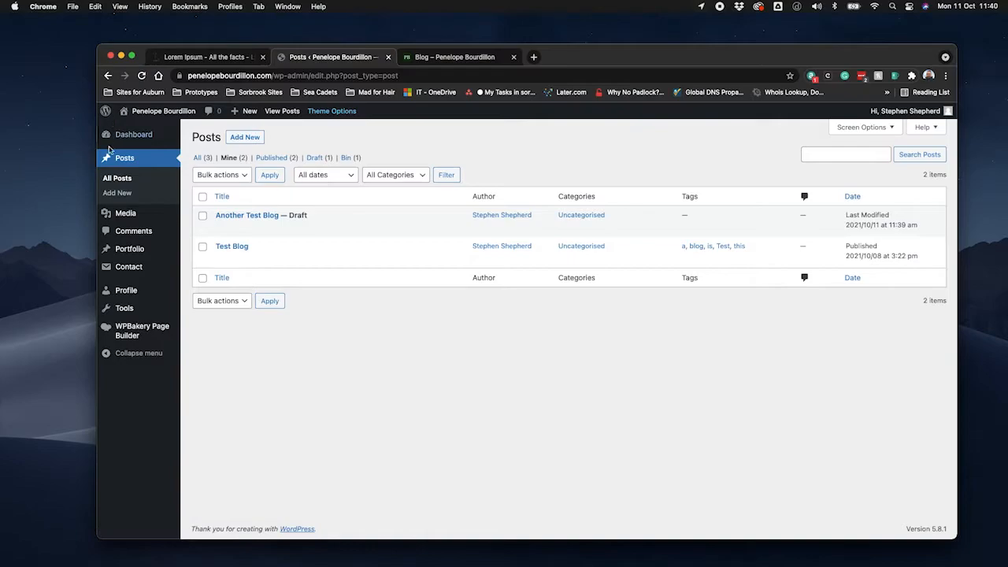
pyautogui.moveTo(292, 227)
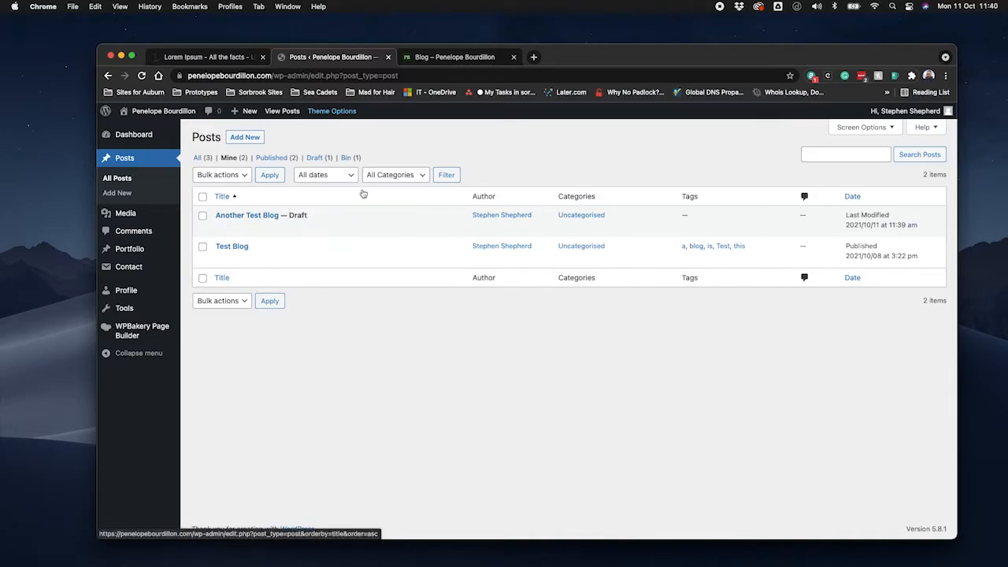
pyautogui.click(455, 58)
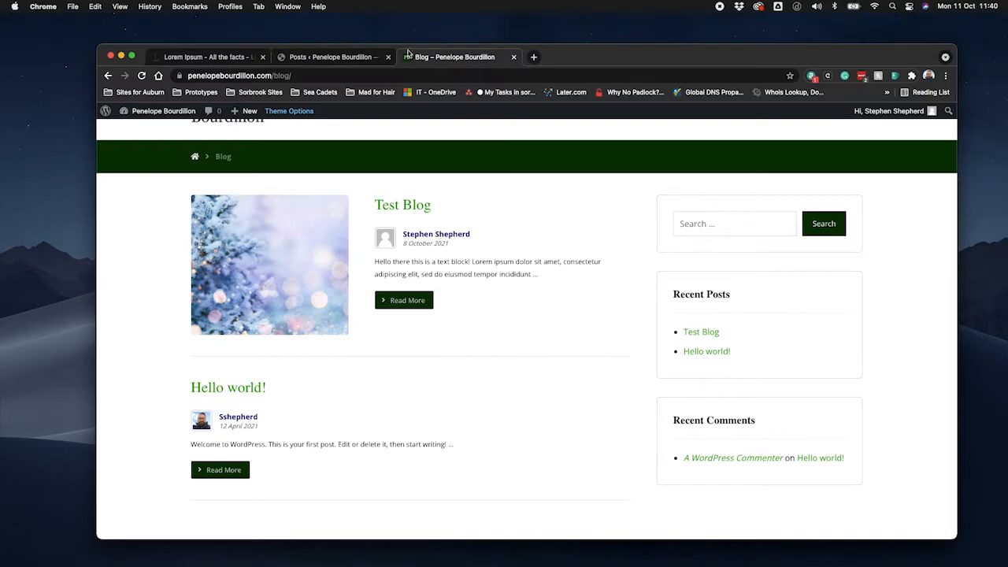
pyautogui.click(141, 76)
pyautogui.click(313, 58)
pyautogui.moveTo(240, 220)
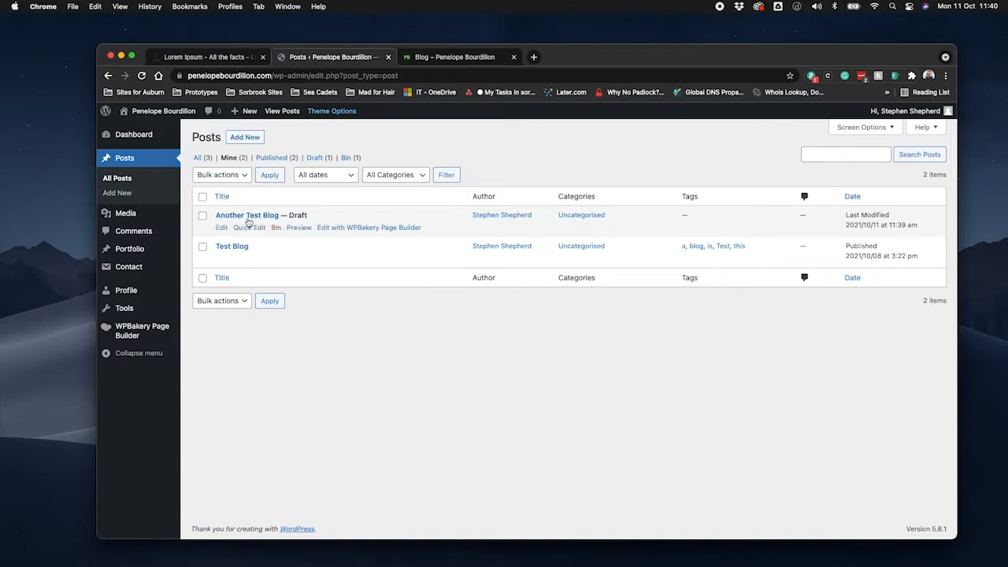
# Reopen the "Another Test Blog" draft for editing from the posts list and look over its content.
pyautogui.moveTo(240, 219); pyautogui.dragTo(250, 217)
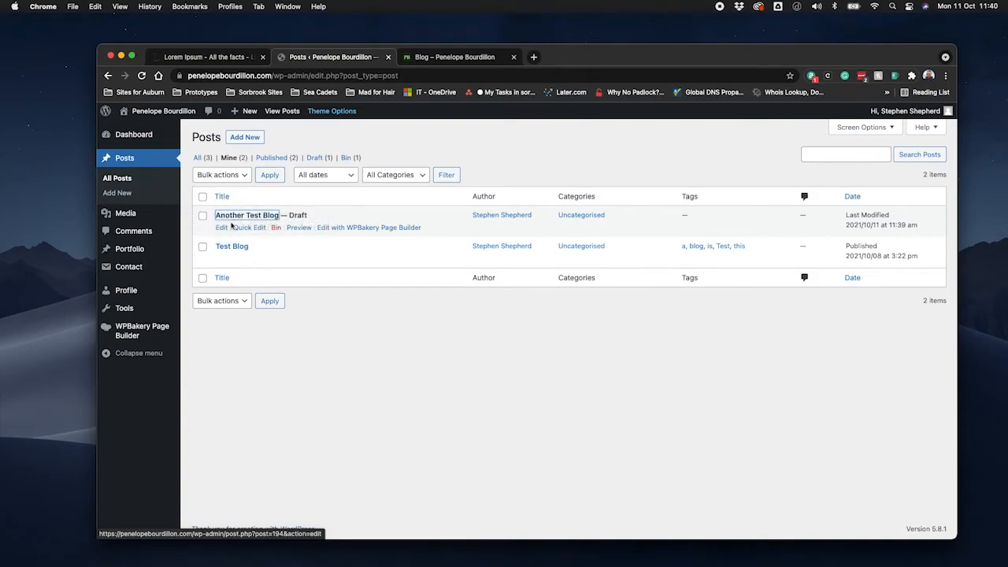
pyautogui.click(245, 217)
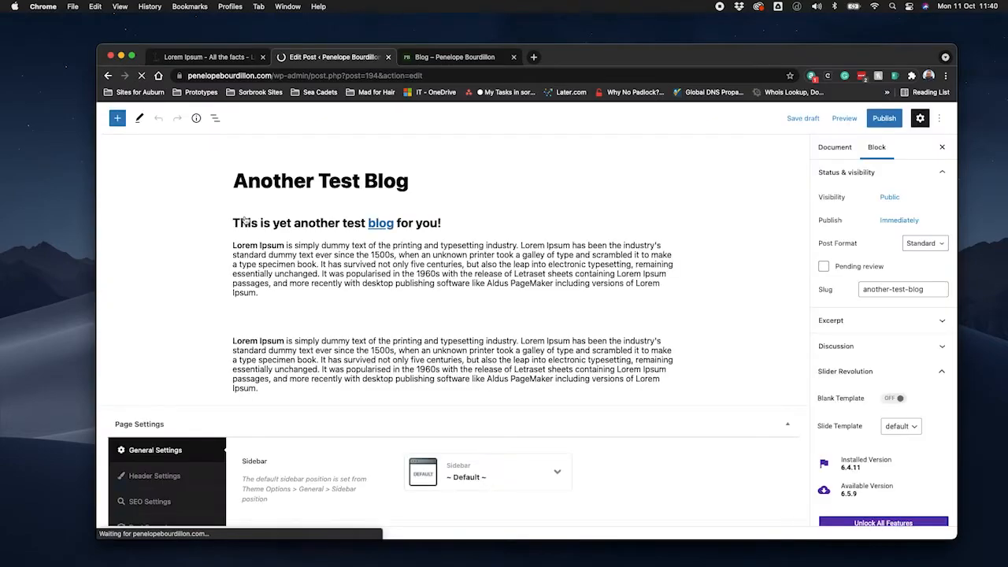
pyautogui.scroll(-5, 651, 369)
pyautogui.scroll(5, 650, 369)
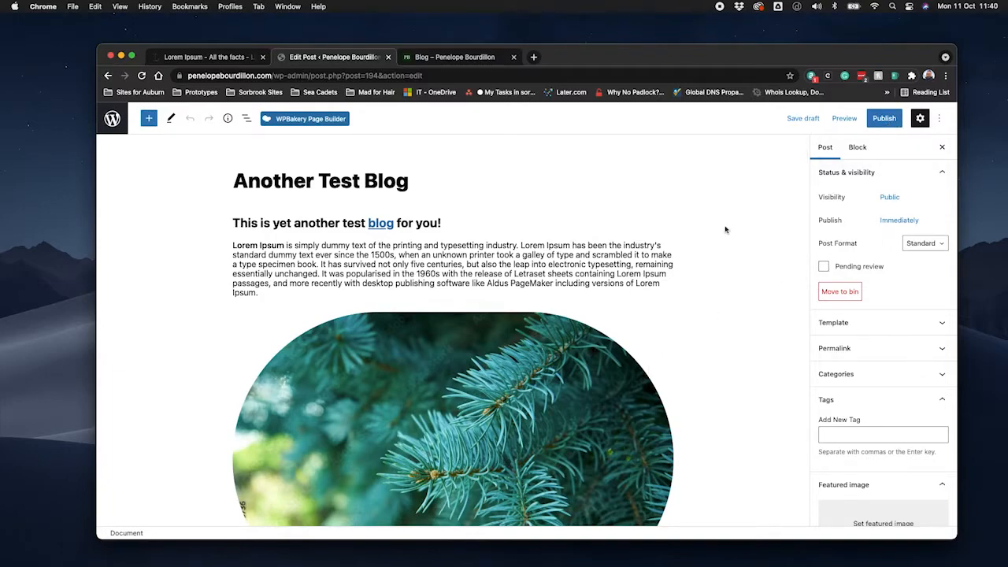
# Insert a List block below the last Lorem Ipsum paragraph.
pyautogui.scroll(-5, 593, 304)
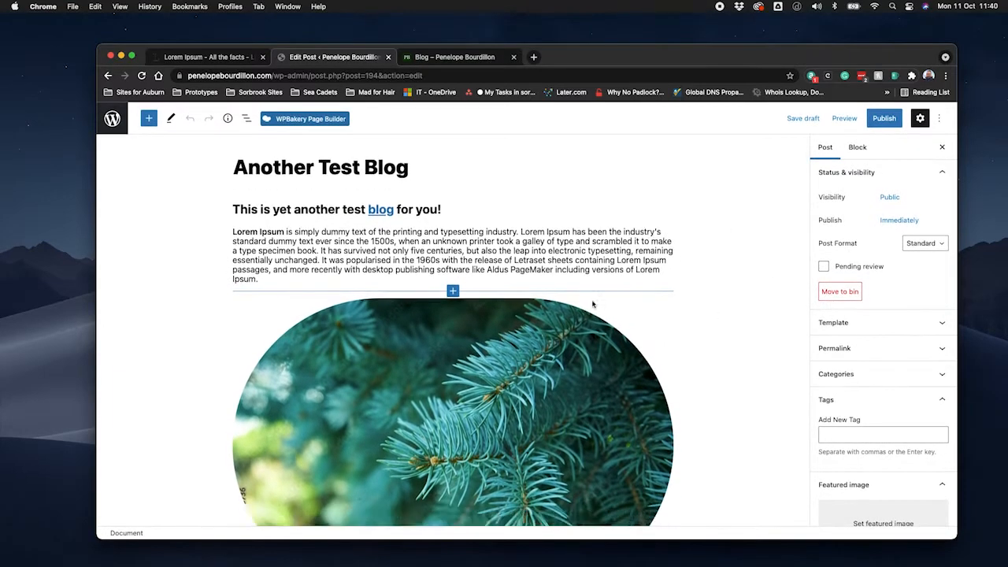
pyautogui.scroll(-1, 593, 304)
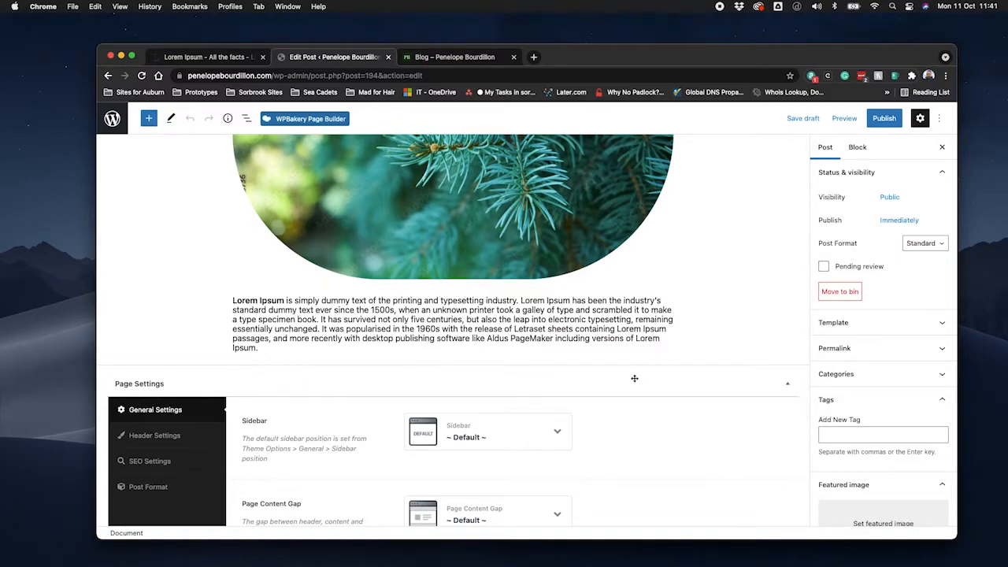
pyautogui.click(630, 344)
pyautogui.press('Return')
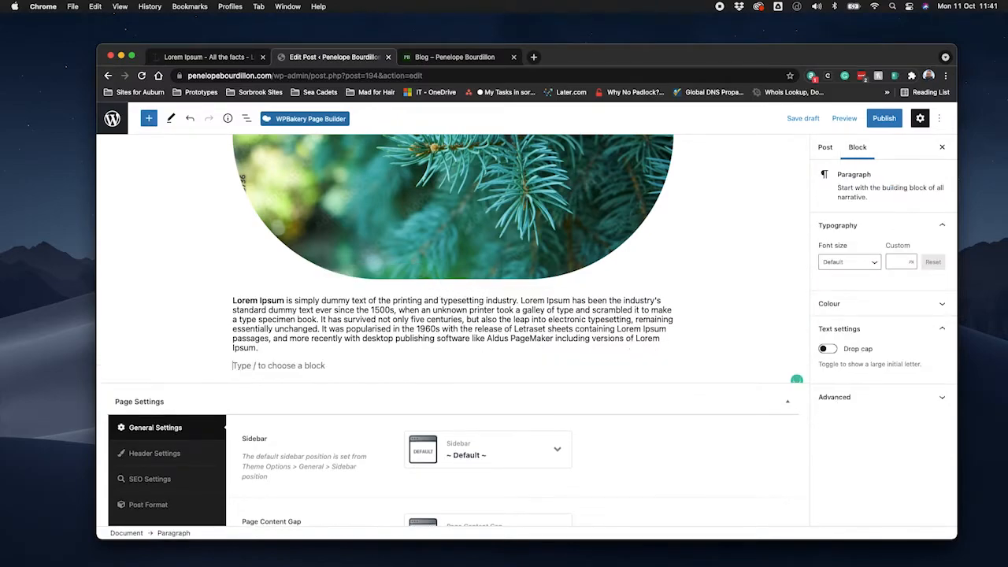
pyautogui.click(662, 368)
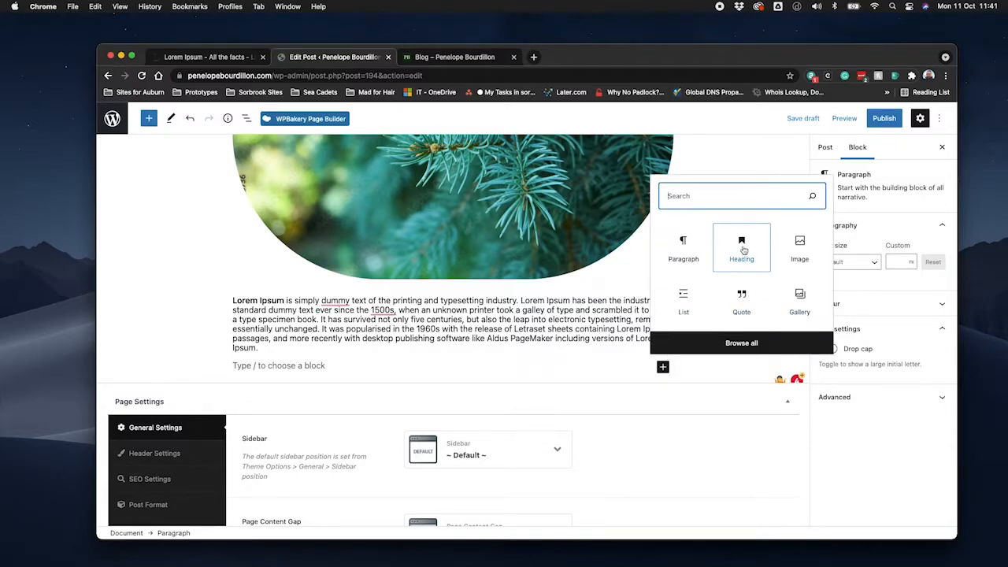
pyautogui.click(684, 303)
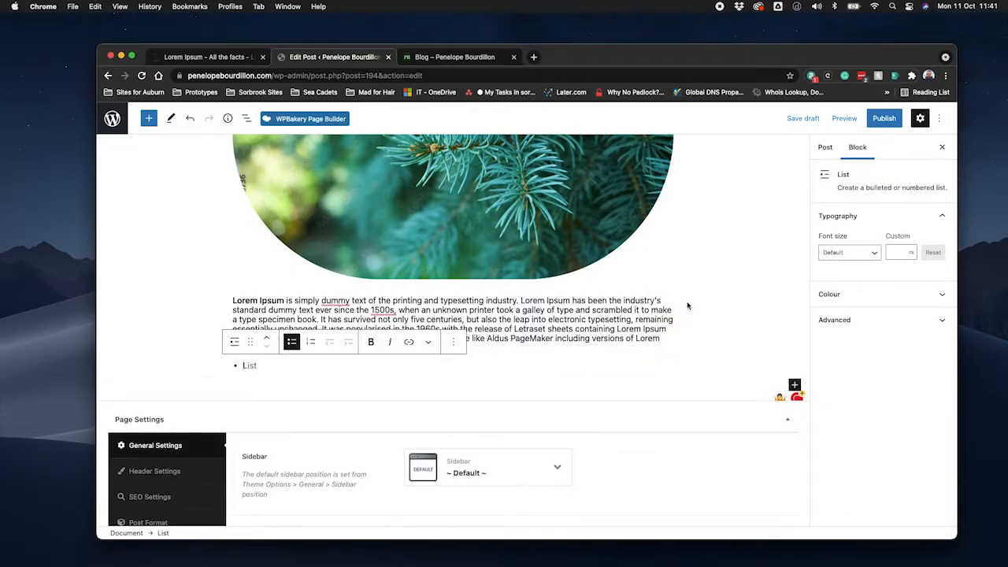
# Fill the bulleted list with the items "One", "Two" and "Three", and start another bullet.
pyautogui.write('On')
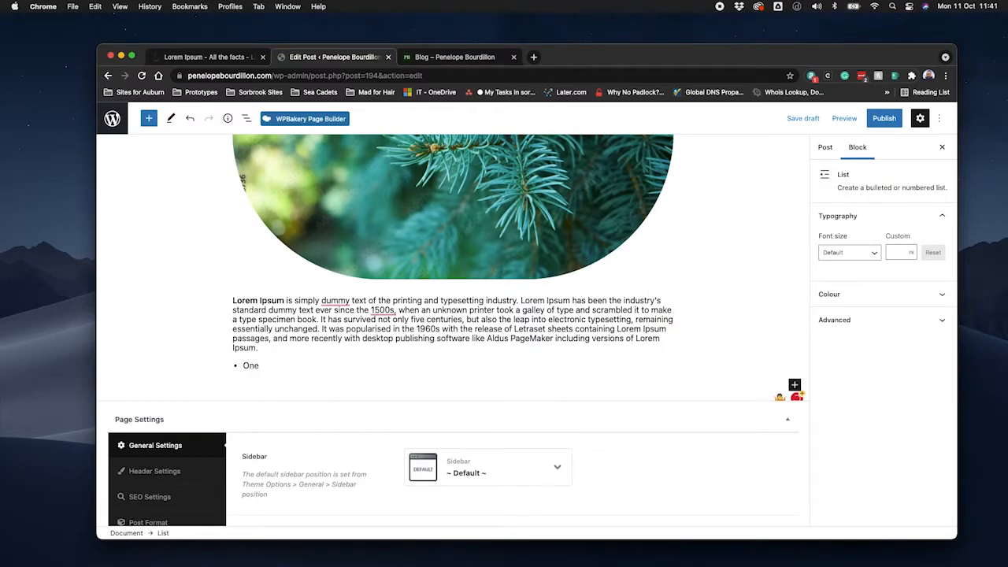
pyautogui.write('e')
pyautogui.press('Return')
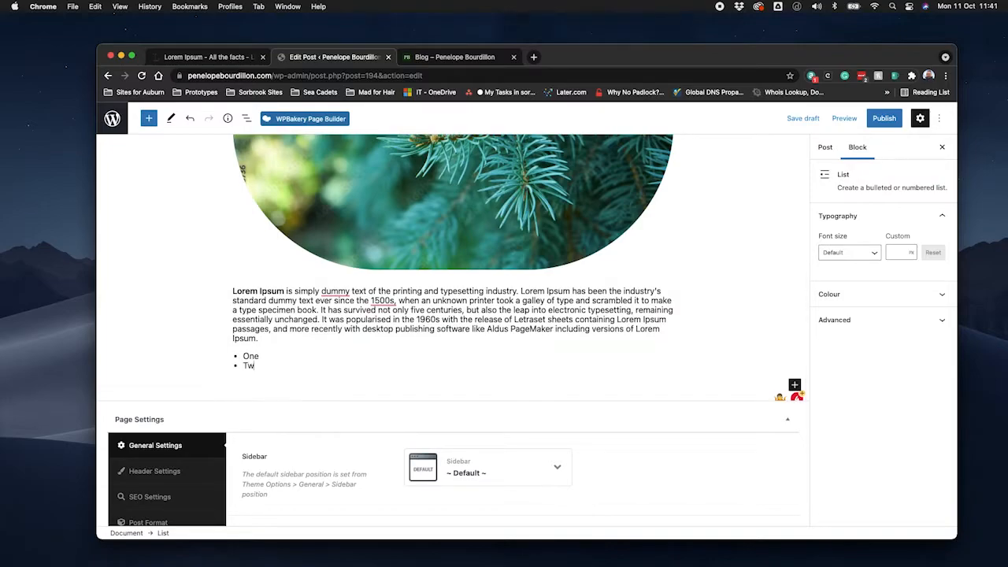
pyautogui.write('Two')
pyautogui.press('Return')
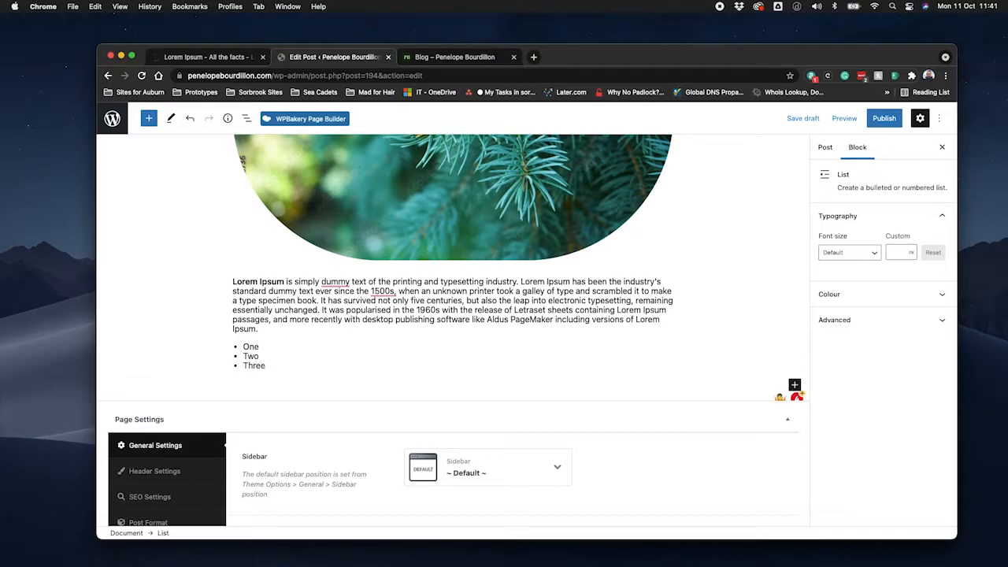
pyautogui.write('Three')
pyautogui.press('Return')
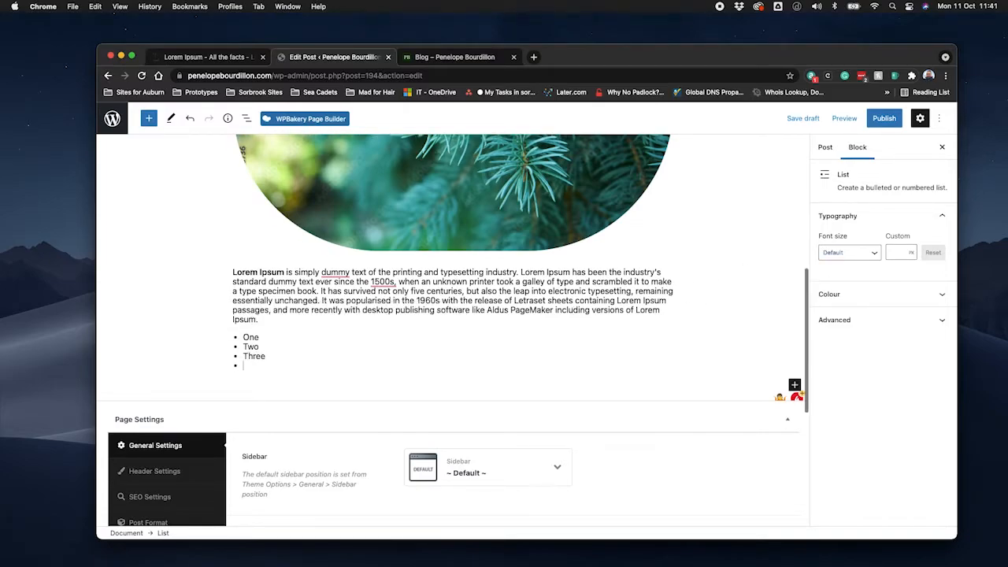
# Remove the empty fourth bullet, ending the list after "Three", and start an empty block below it.
pyautogui.press('BackSpace')
pyautogui.press('Return')
pyautogui.press('Return')
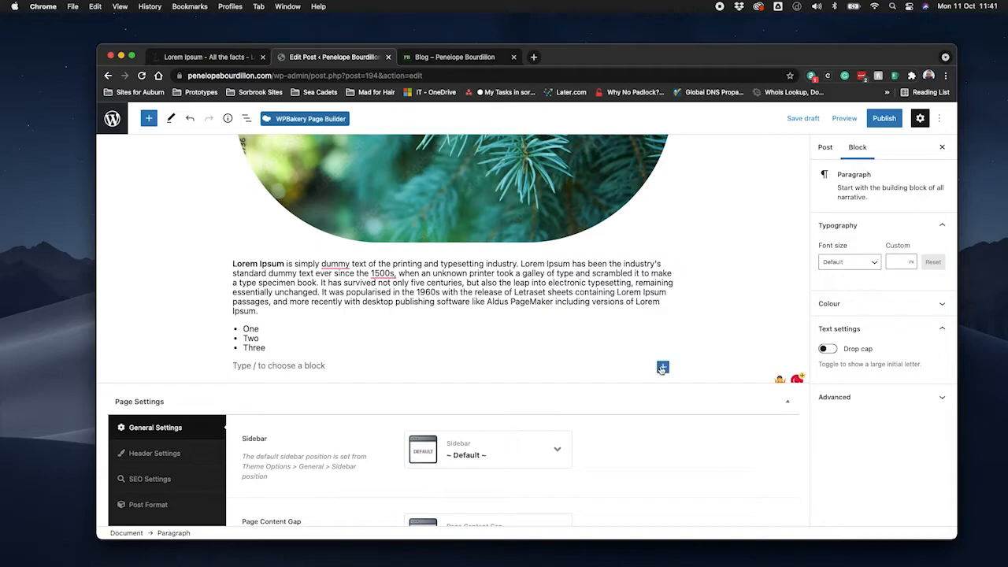
# Browse the full block library and insert a YouTube embed block below the bulleted list.
pyautogui.click(662, 366)
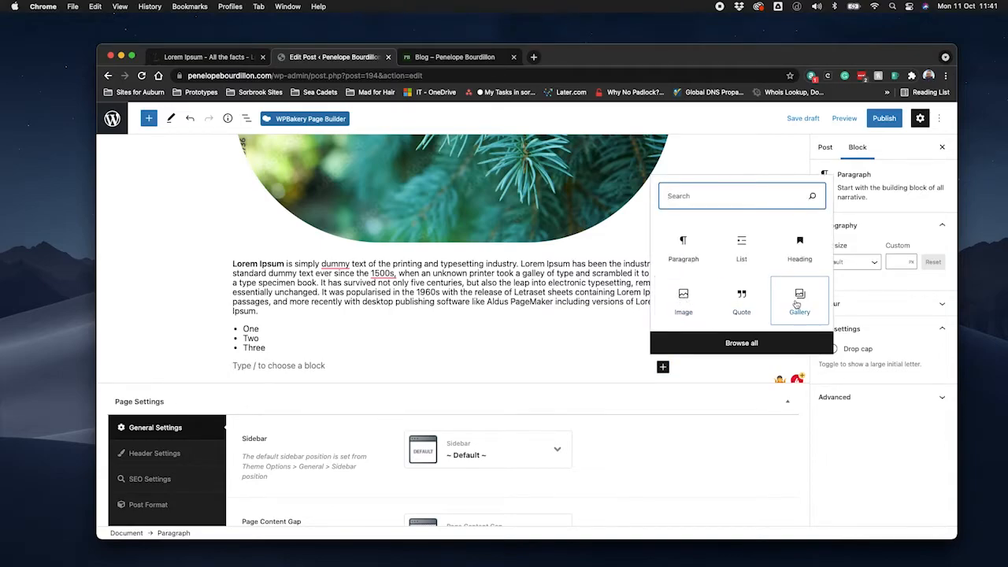
pyautogui.click(740, 342)
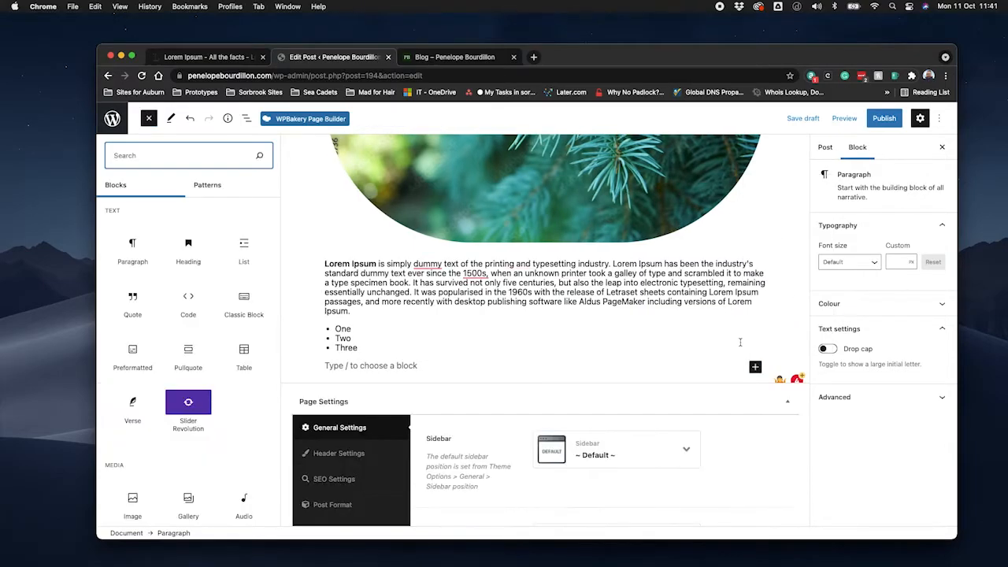
pyautogui.scroll(-10, 172, 330)
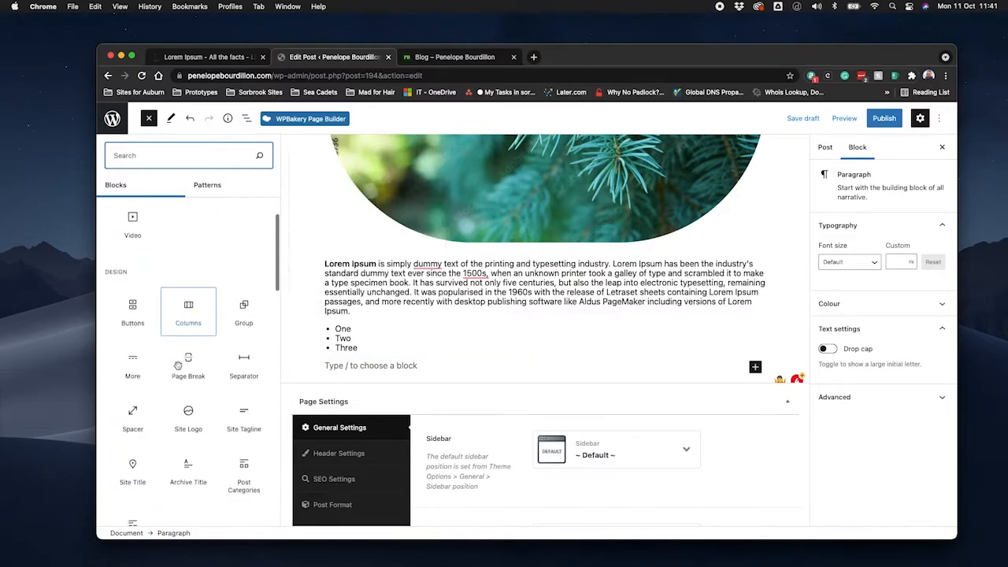
pyautogui.scroll(-15, 178, 366)
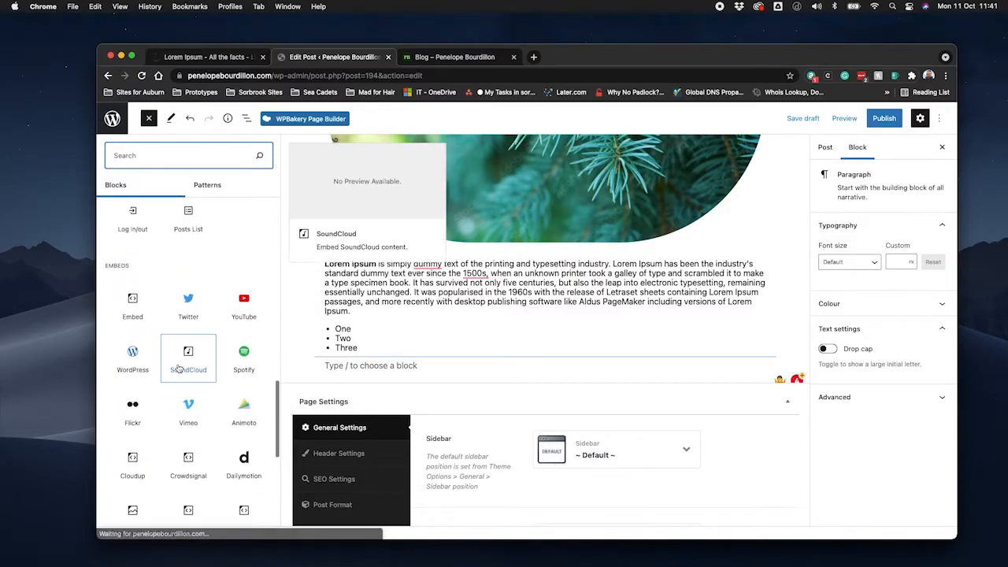
pyautogui.scroll(-1, 178, 367)
pyautogui.scroll(8, 178, 366)
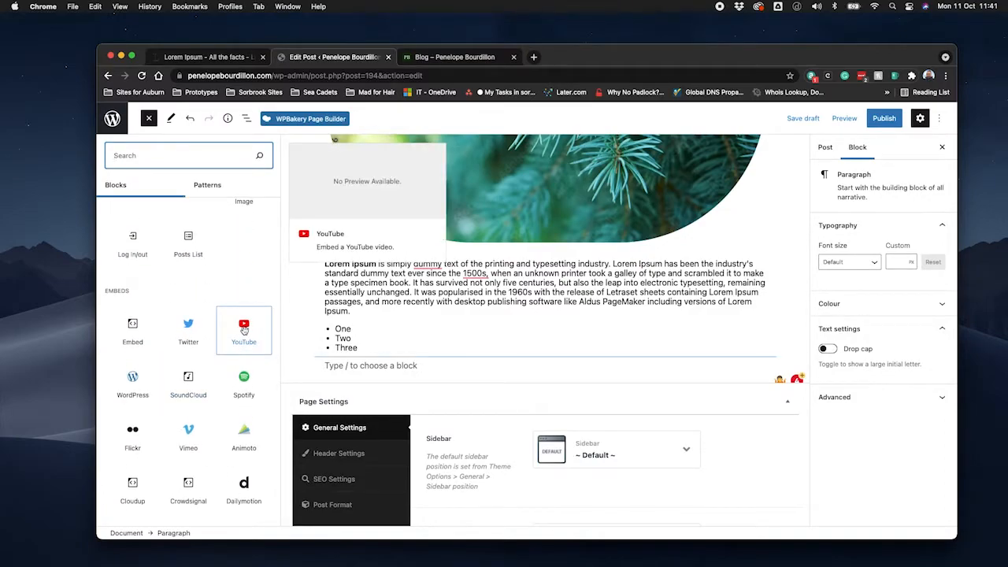
pyautogui.click(244, 330)
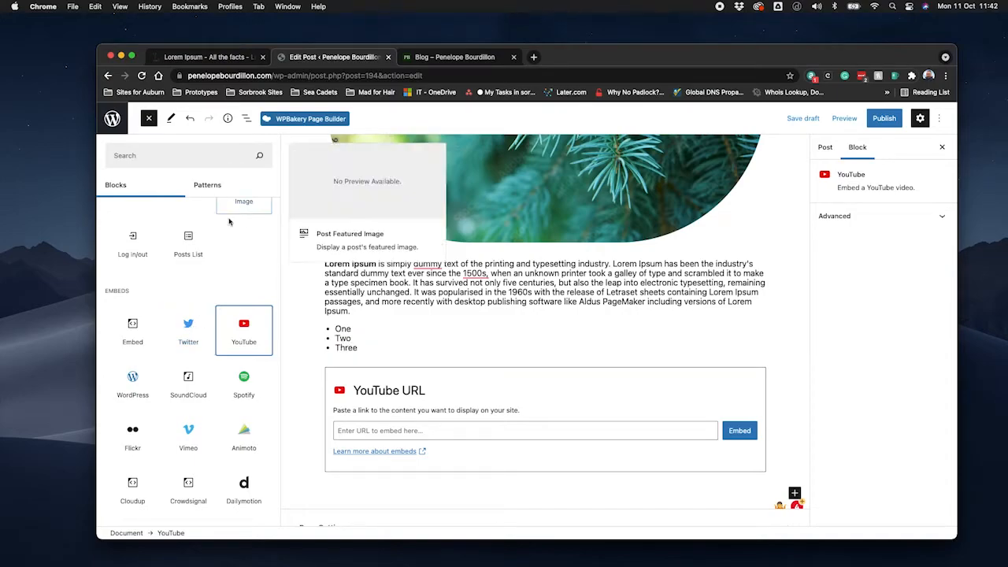
# Close the block library and delete the empty YouTube block below the list.
pyautogui.scroll(10, 217, 280)
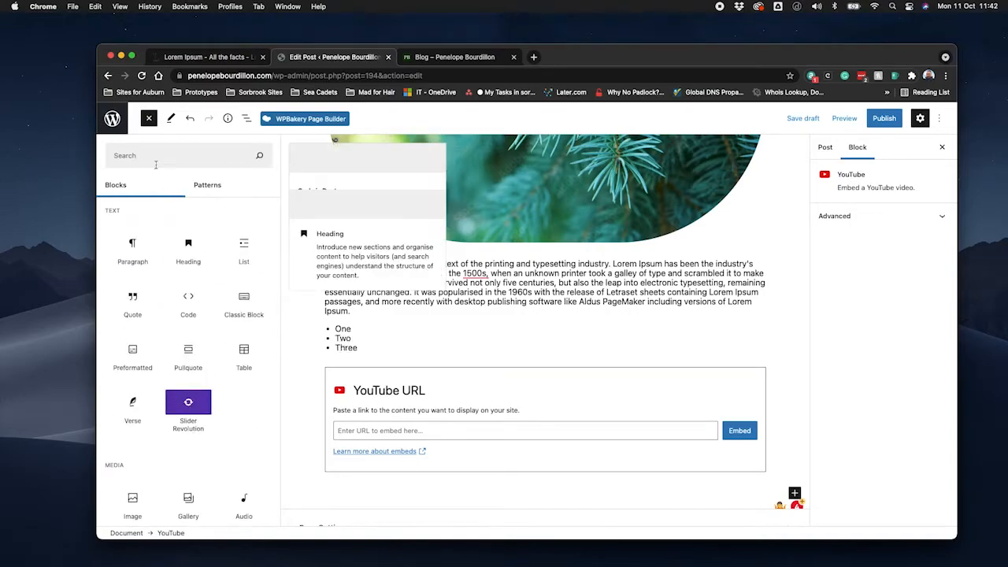
pyautogui.click(148, 118)
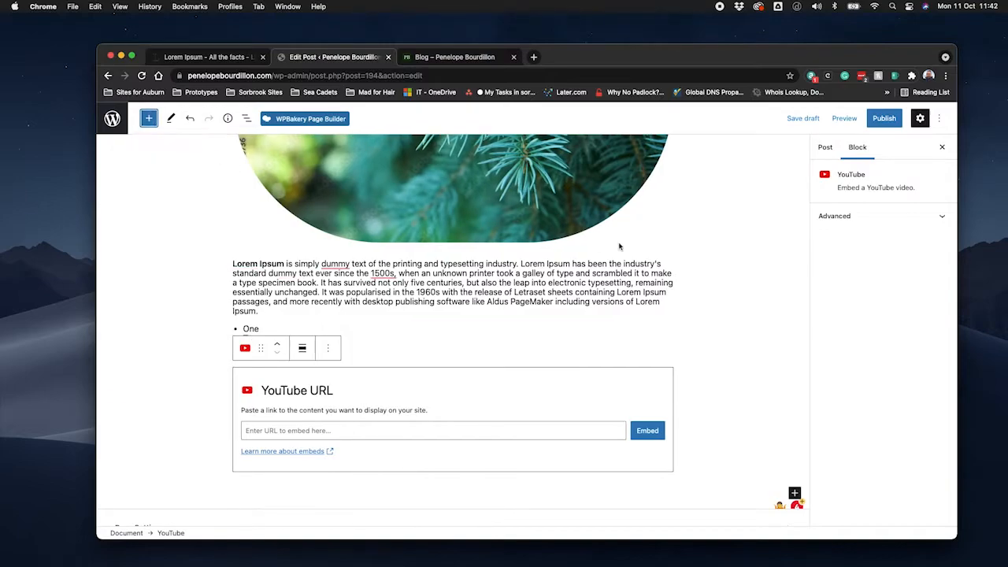
pyautogui.click(396, 340)
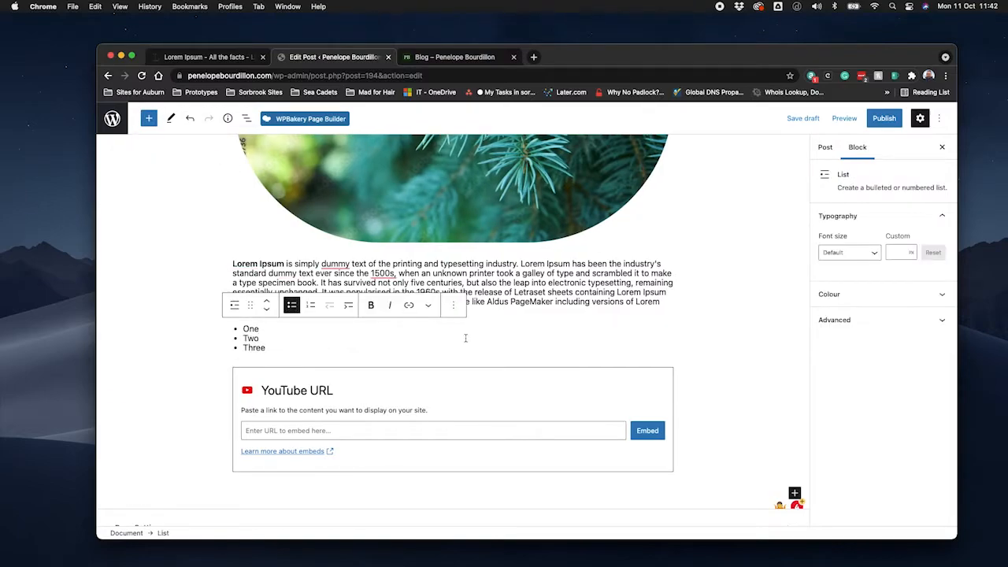
pyautogui.click(688, 353)
pyautogui.scroll(4, 687, 353)
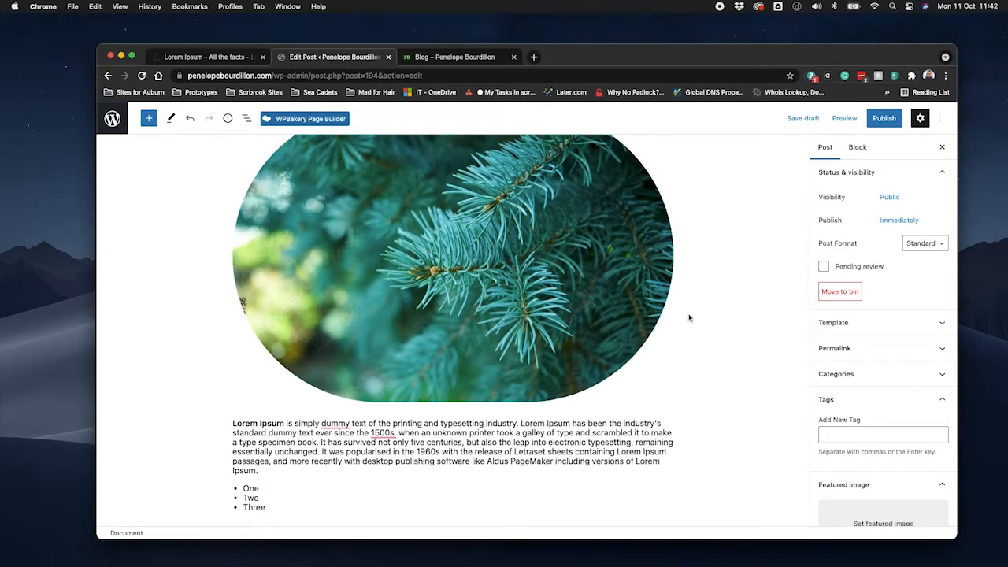
pyautogui.scroll(-6, 584, 339)
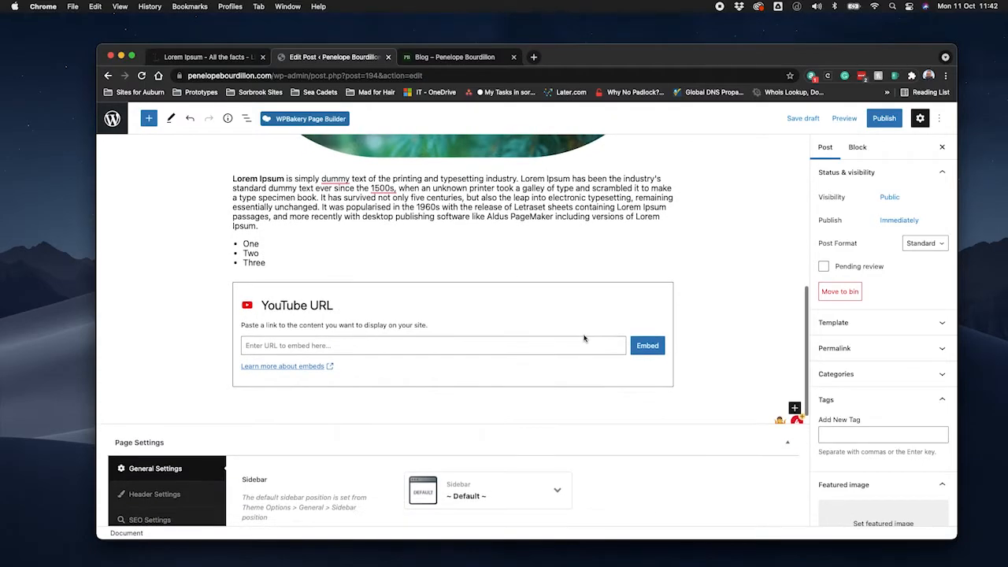
pyautogui.click(584, 338)
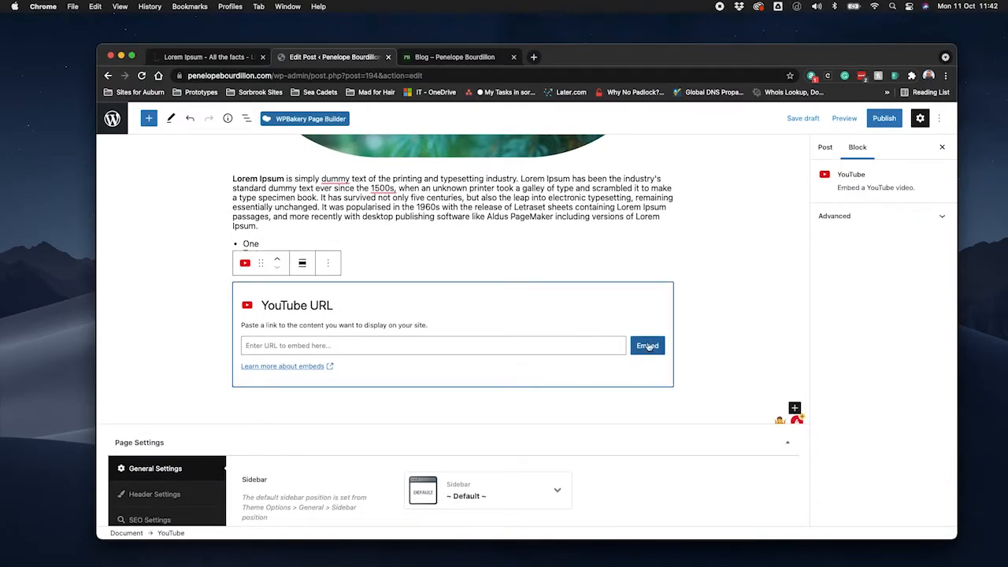
pyautogui.press('BackSpace')
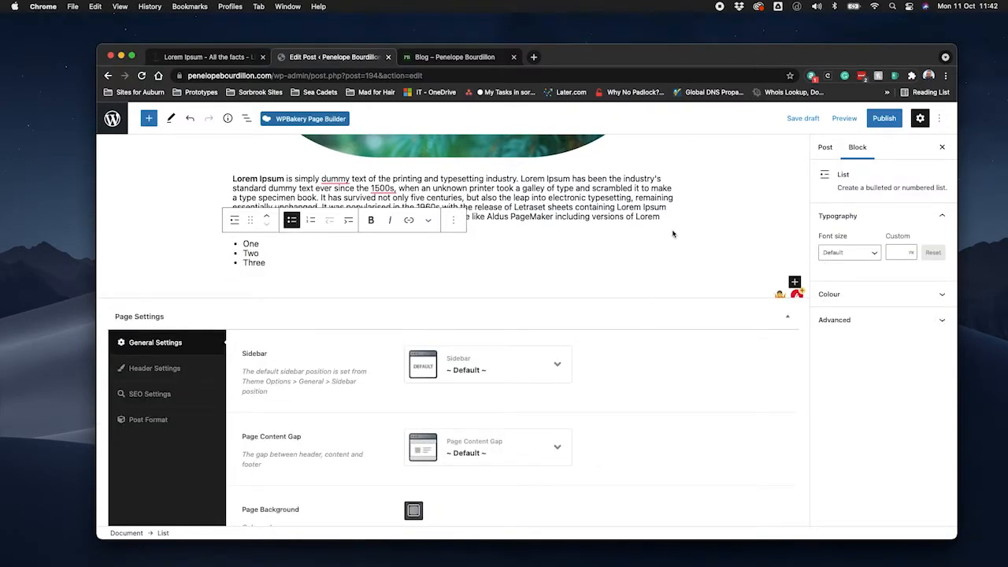
# Open the pre-publish checks for the post and review its visibility and publish date options.
pyautogui.scroll(10, 672, 233)
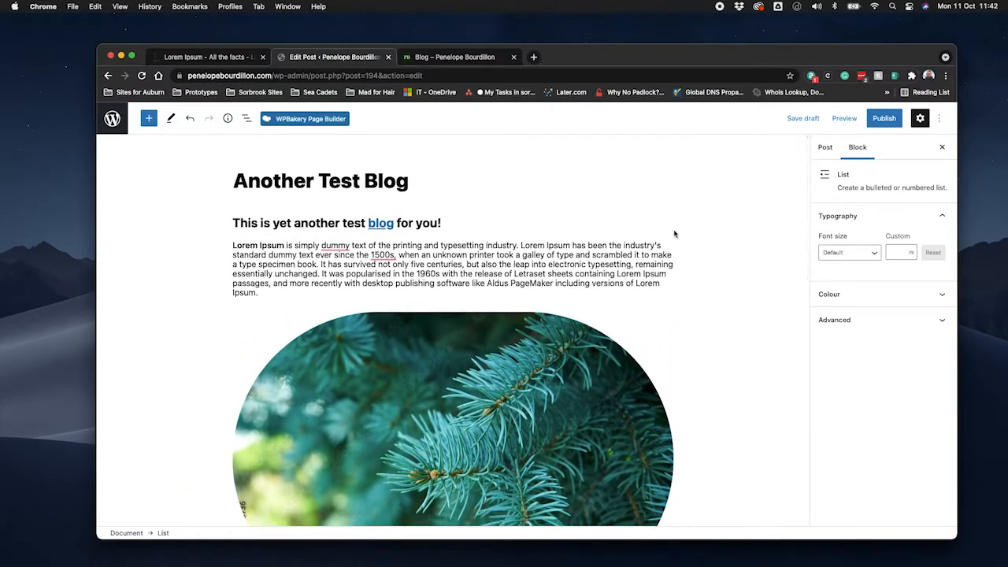
pyautogui.scroll(-10, 678, 274)
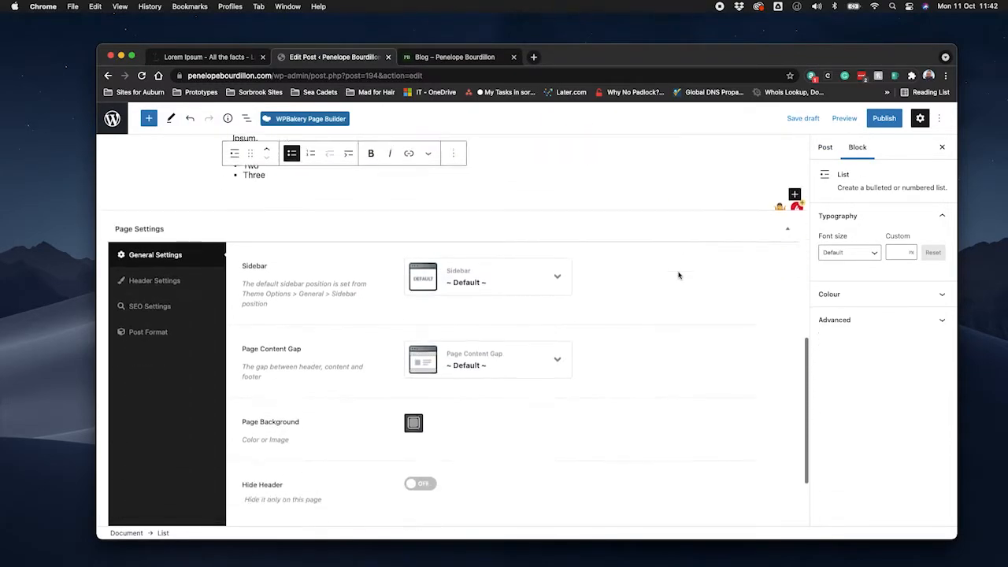
pyautogui.scroll(5, 678, 275)
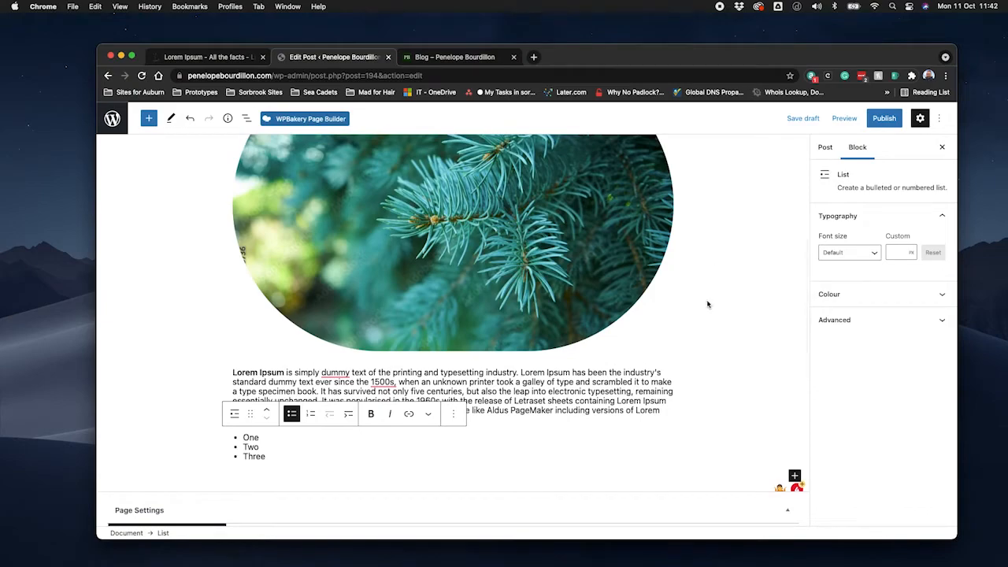
pyautogui.click(888, 120)
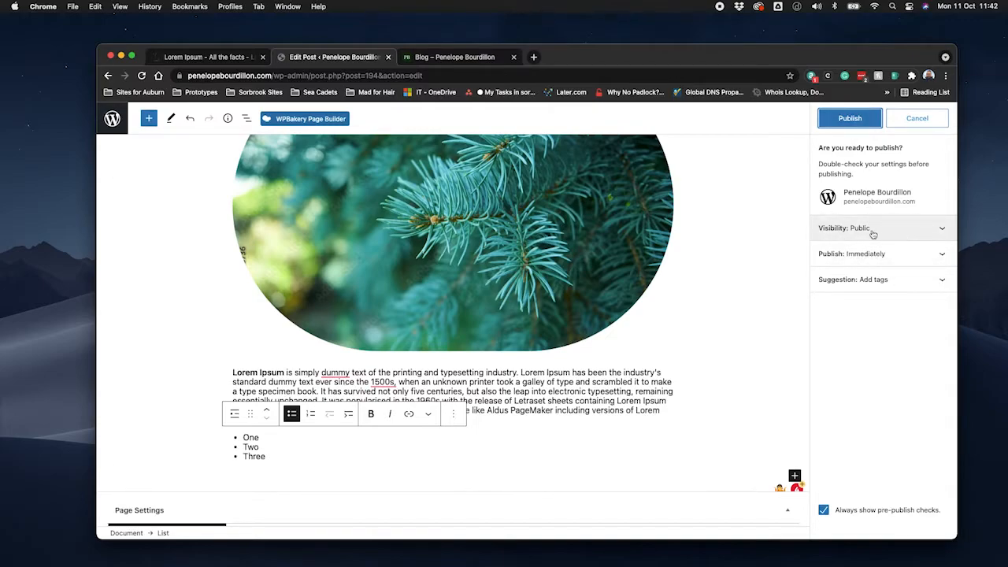
pyautogui.click(943, 228)
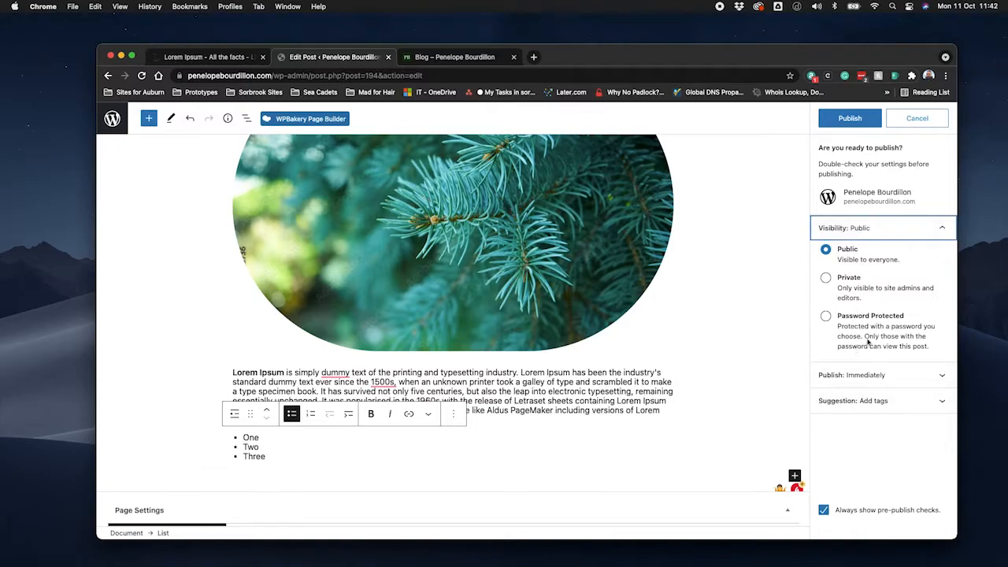
pyautogui.click(941, 228)
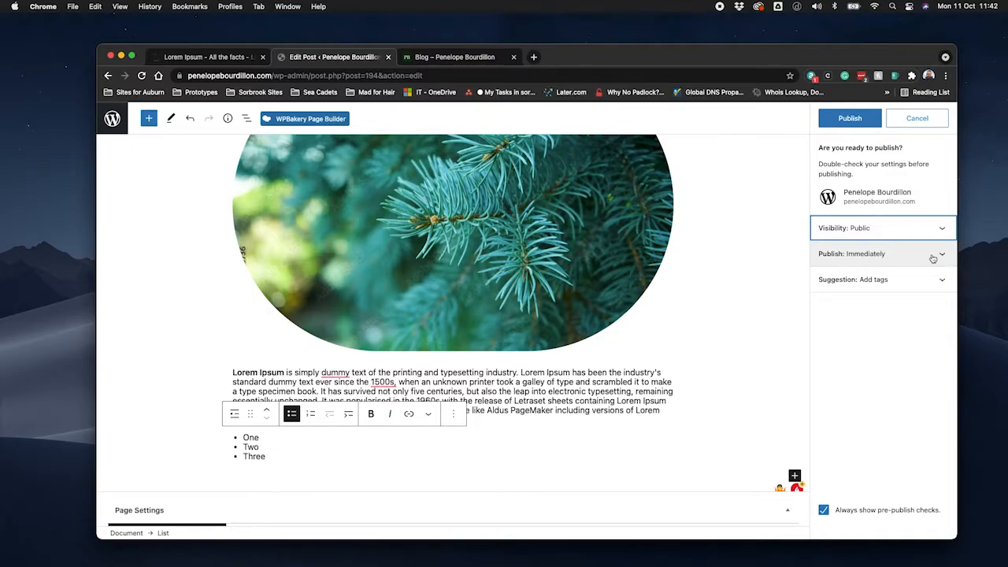
pyautogui.click(942, 254)
pyautogui.click(944, 255)
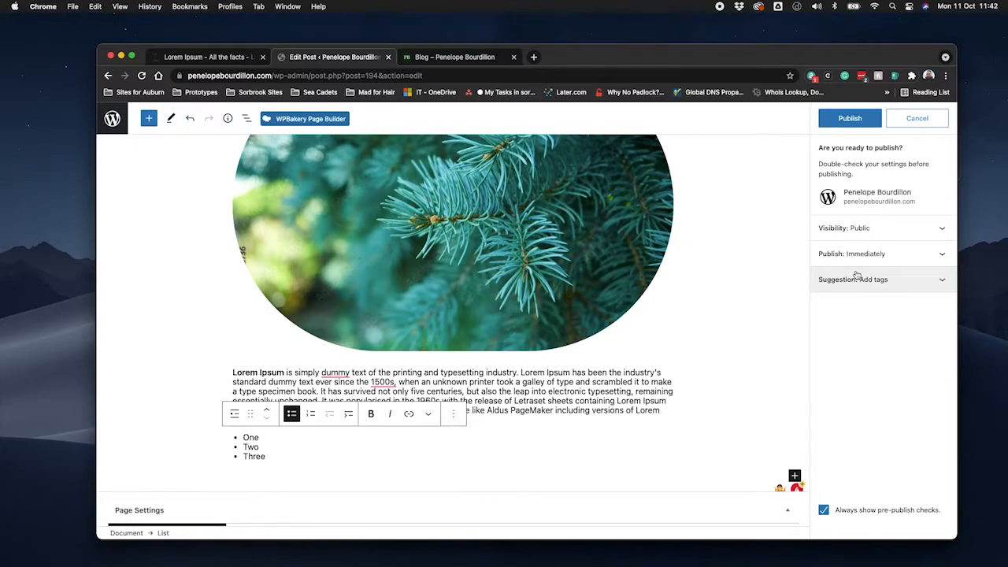
pyautogui.click(939, 256)
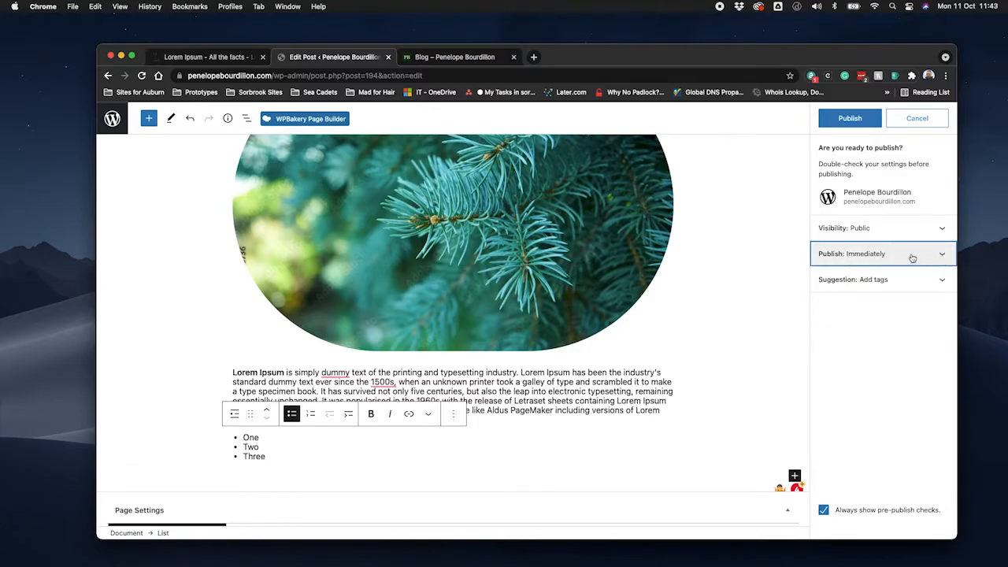
# Add the tags "Test" and "blog" to the post and publish it.
pyautogui.click(939, 281)
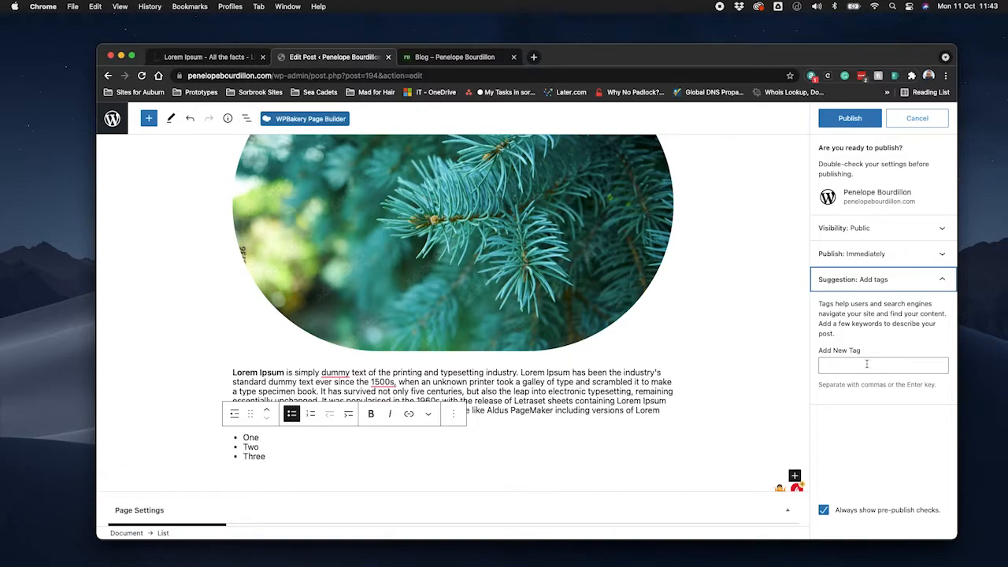
pyautogui.click(866, 363)
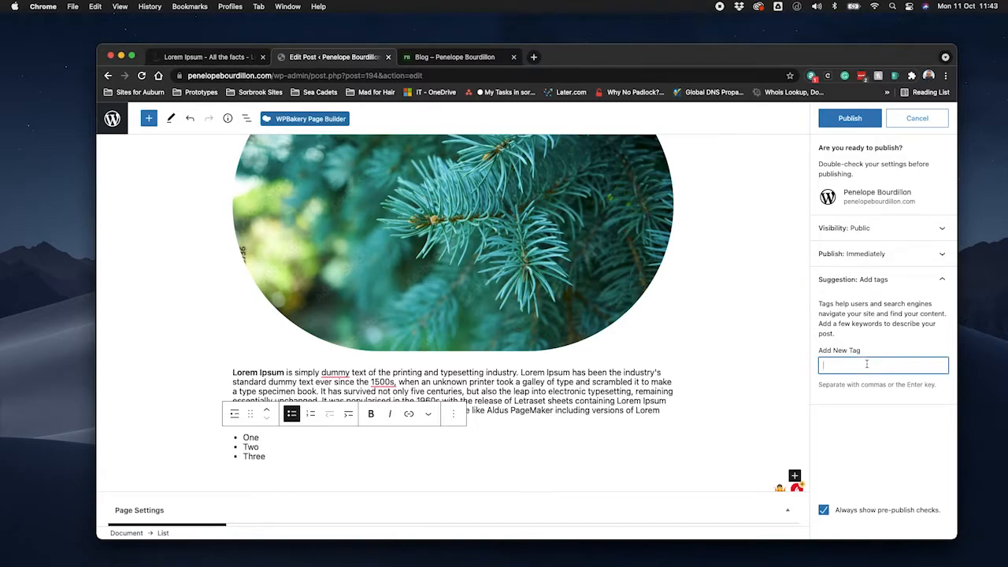
pyautogui.press('Return')
pyautogui.write('blog')
pyautogui.press('Return')
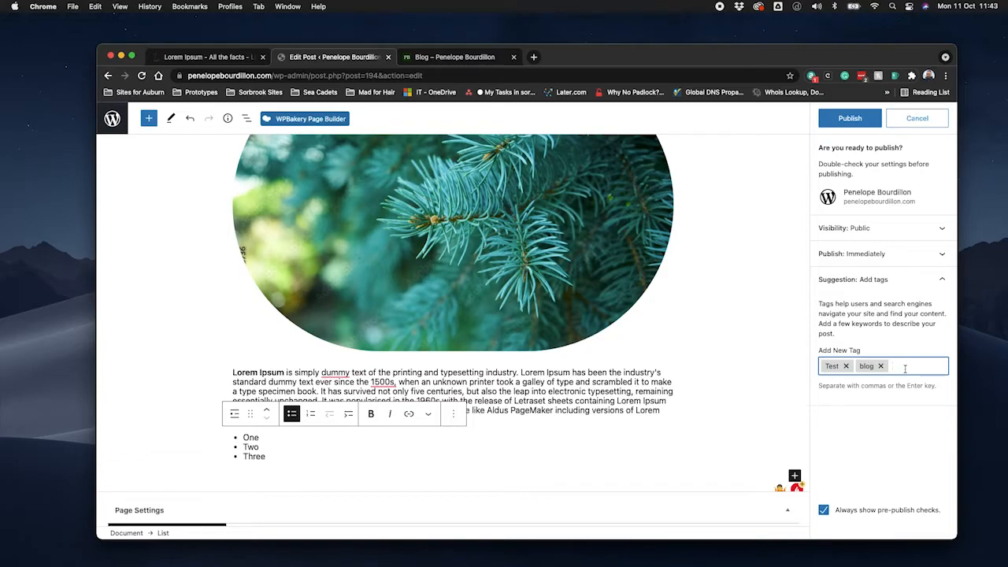
pyautogui.click(853, 124)
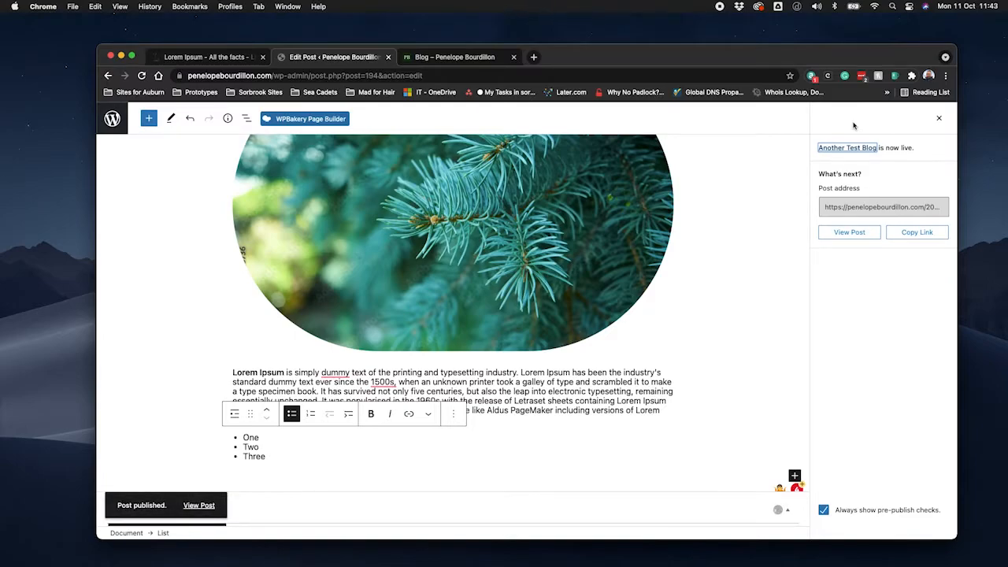
pyautogui.click(939, 119)
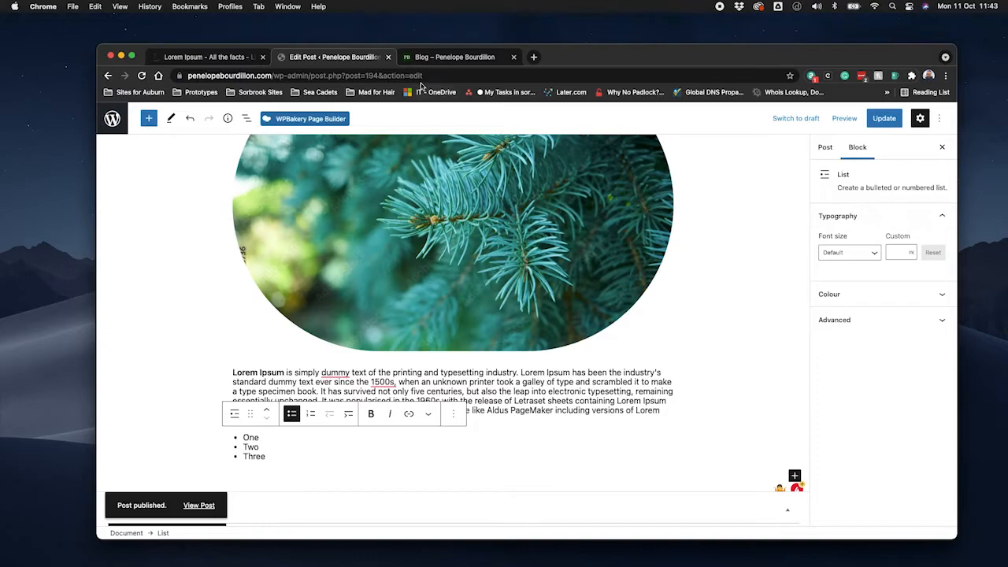
# Reload the public blog page and look over its listing for the published post.
pyautogui.click(457, 60)
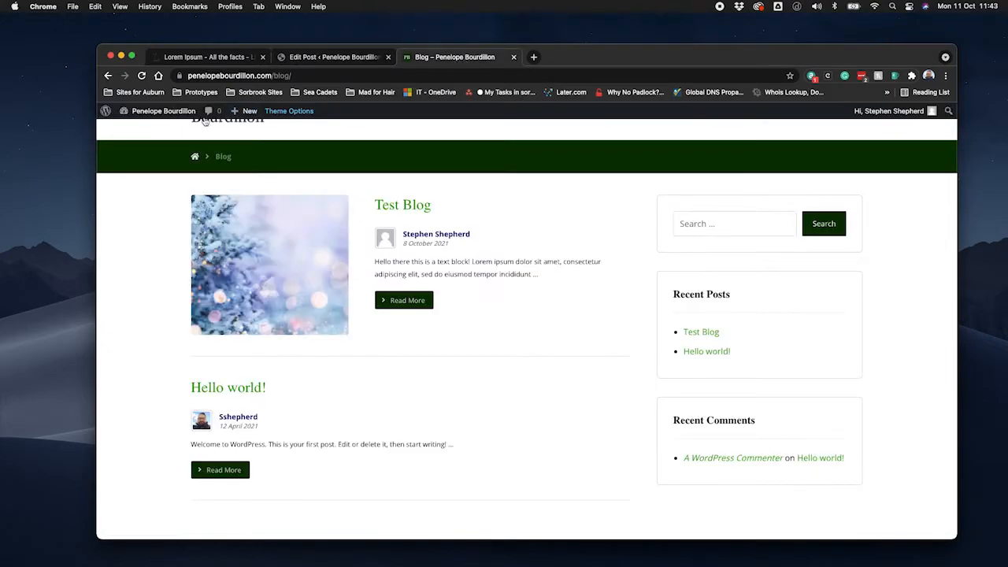
pyautogui.click(142, 76)
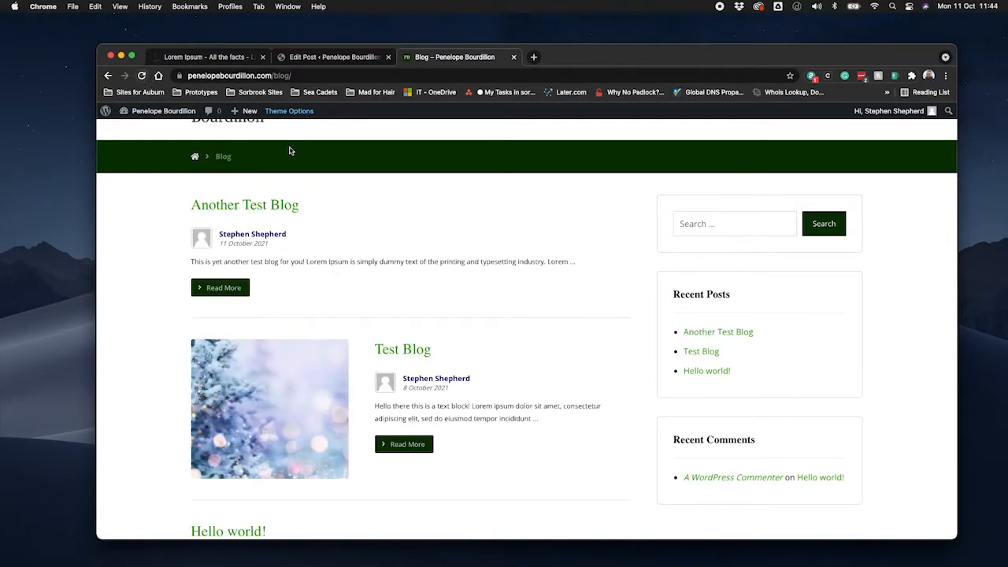
pyautogui.scroll(-3, 443, 283)
pyautogui.scroll(2, 443, 286)
pyautogui.scroll(1, 441, 286)
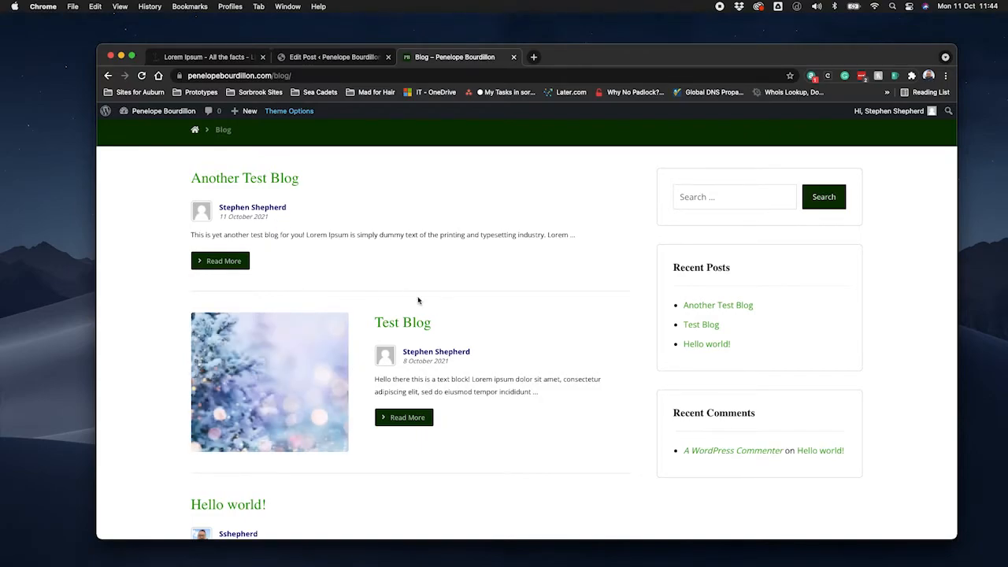
# Set the green fir branch picture from the media library as the post's featured image and update the post.
pyautogui.click(344, 62)
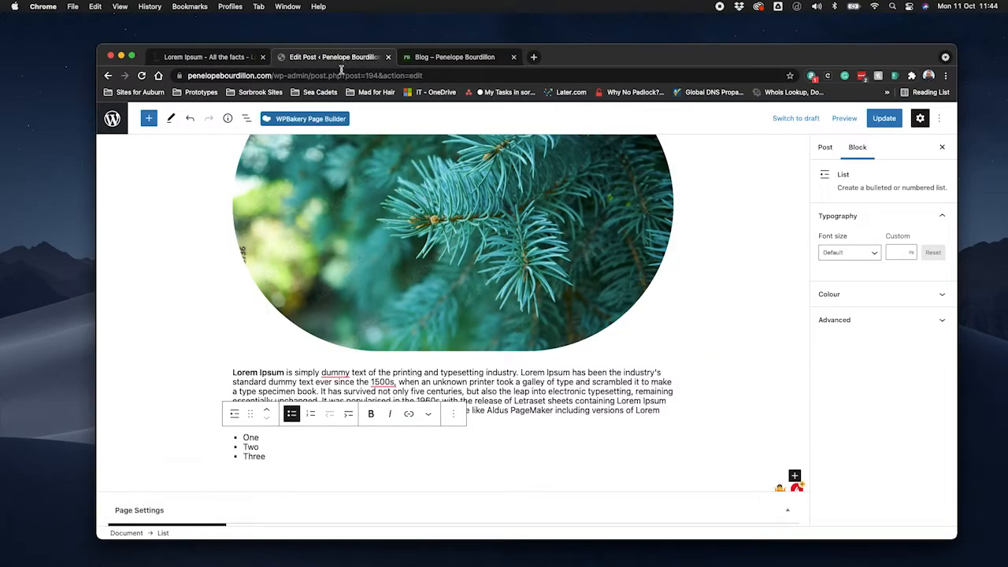
pyautogui.scroll(10, 362, 189)
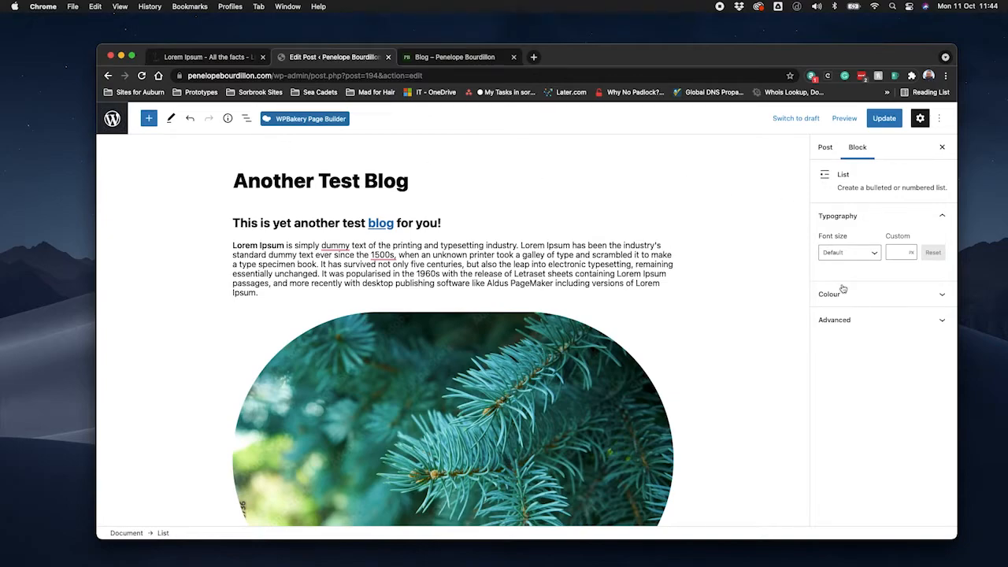
pyautogui.click(825, 150)
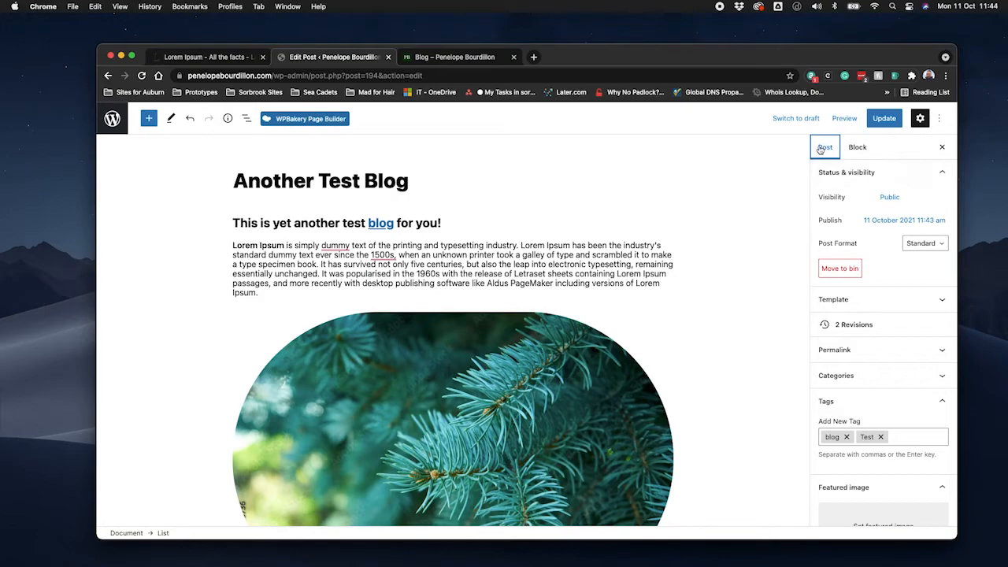
pyautogui.scroll(-4, 896, 276)
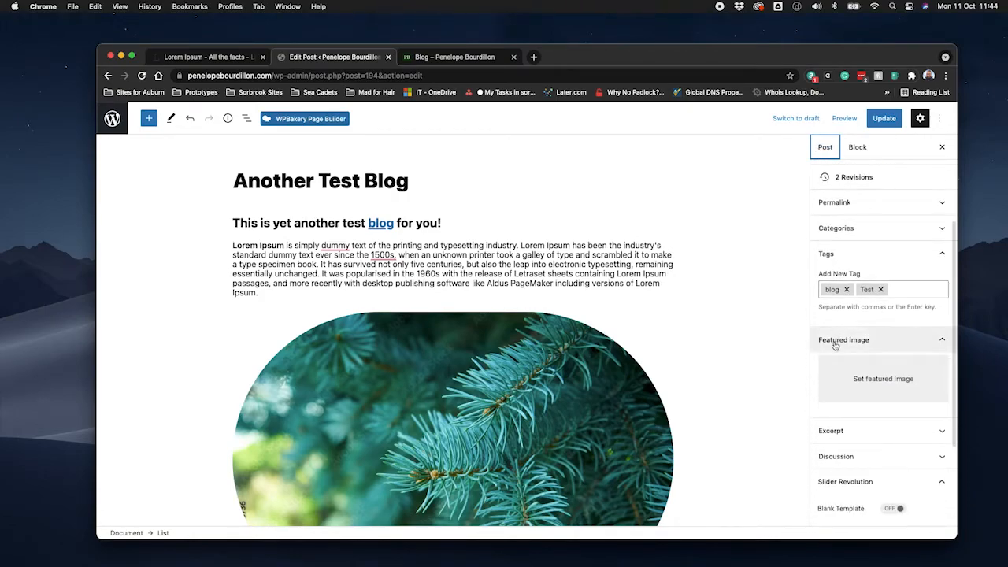
pyautogui.click(872, 381)
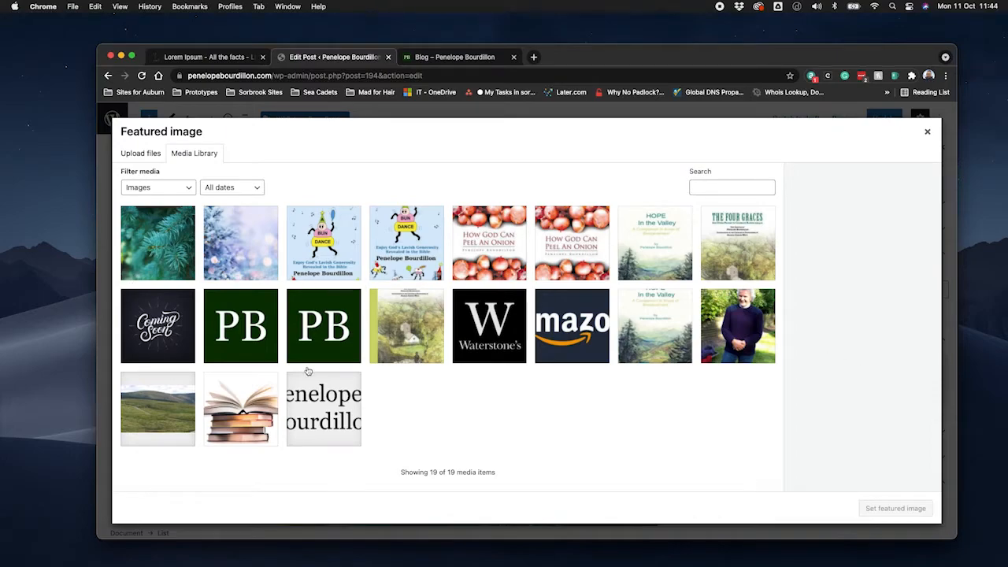
pyautogui.click(154, 246)
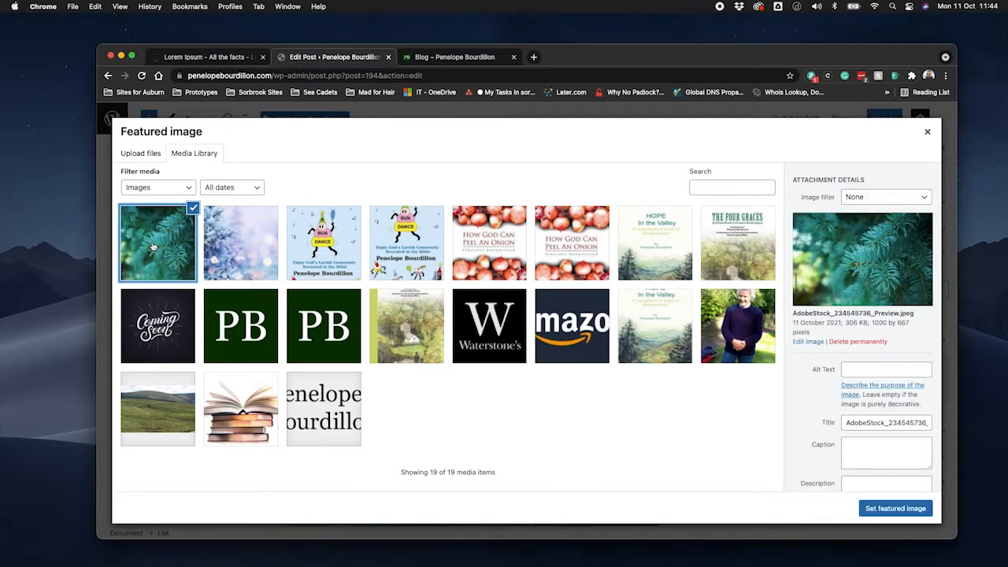
pyautogui.click(895, 509)
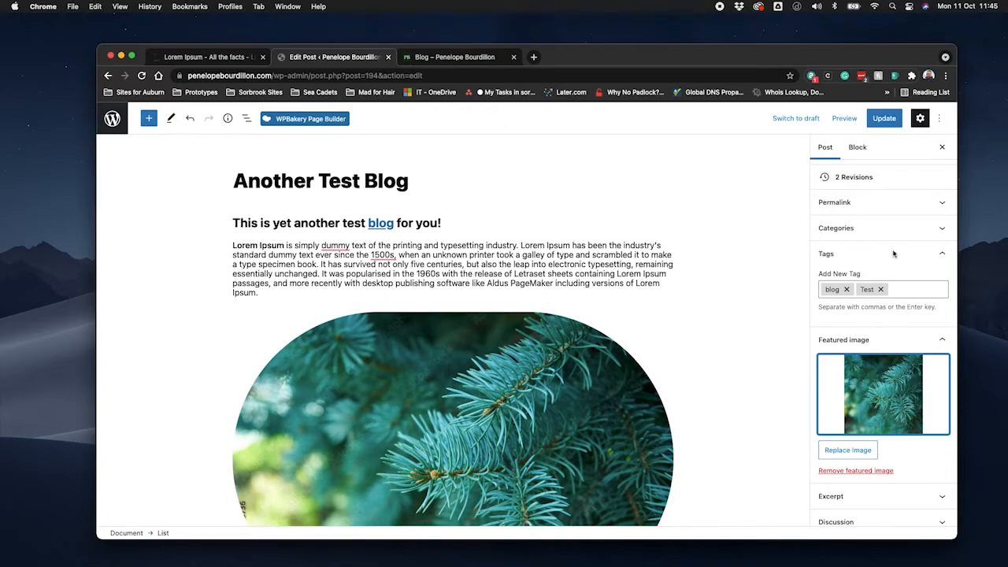
pyautogui.click(885, 119)
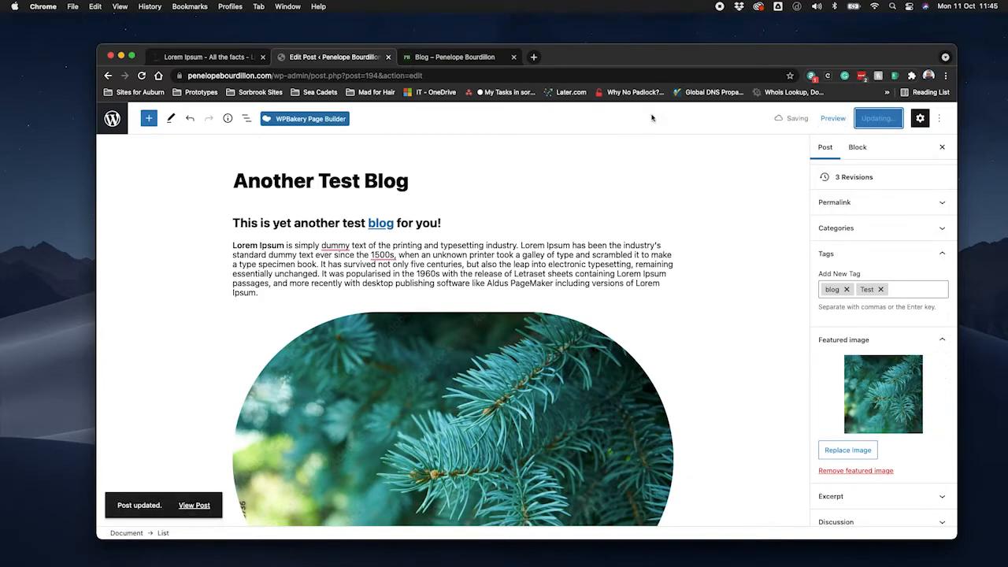
# Reload the public blog page and look over the listing for the post's featured image.
pyautogui.click(466, 59)
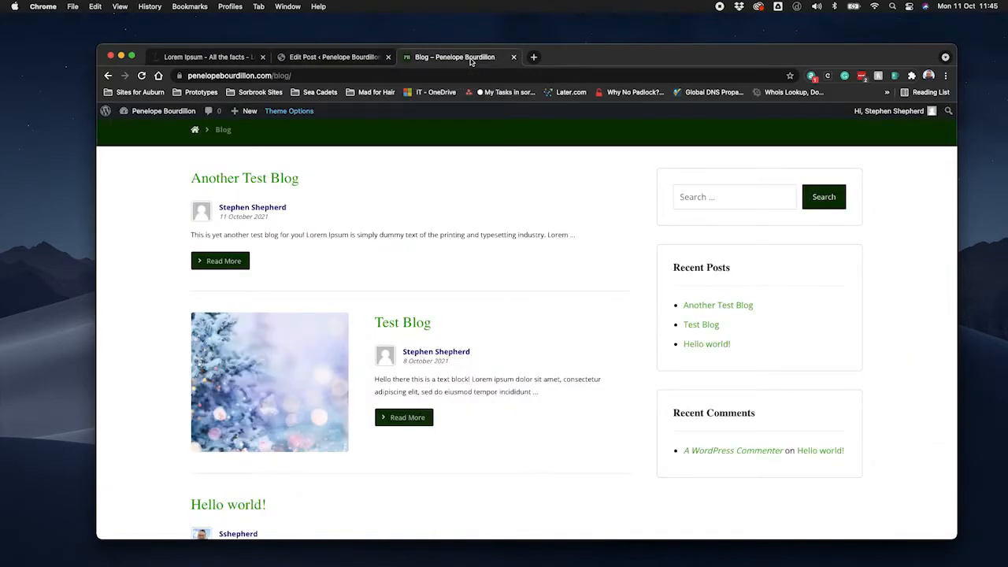
pyautogui.press('super+r')
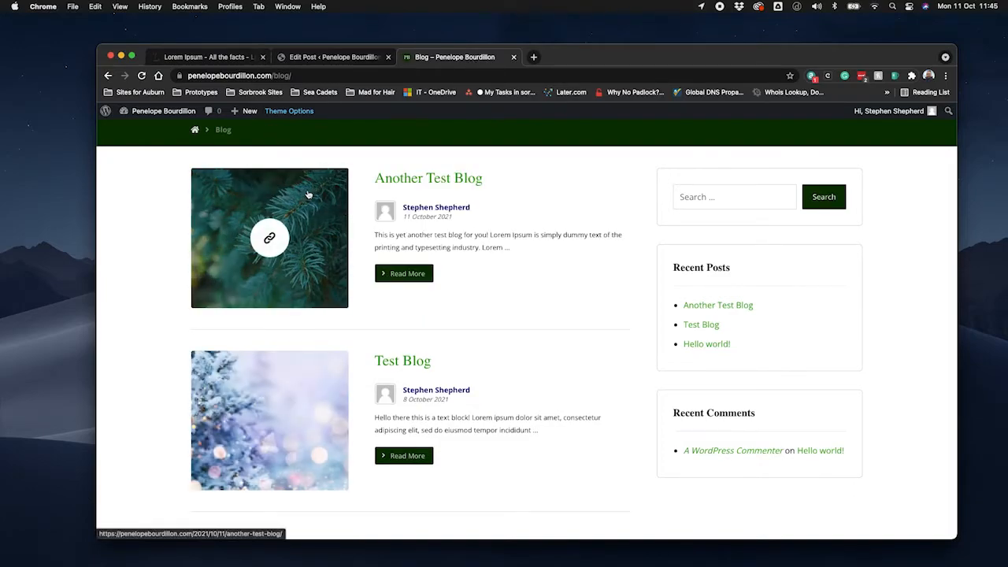
pyautogui.scroll(-5, 488, 311)
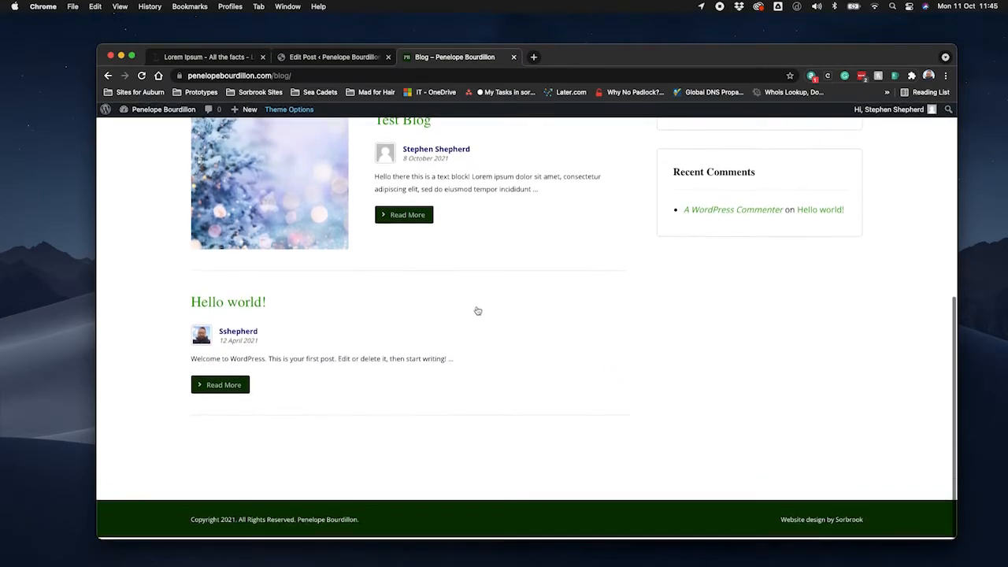
pyautogui.scroll(3, 360, 244)
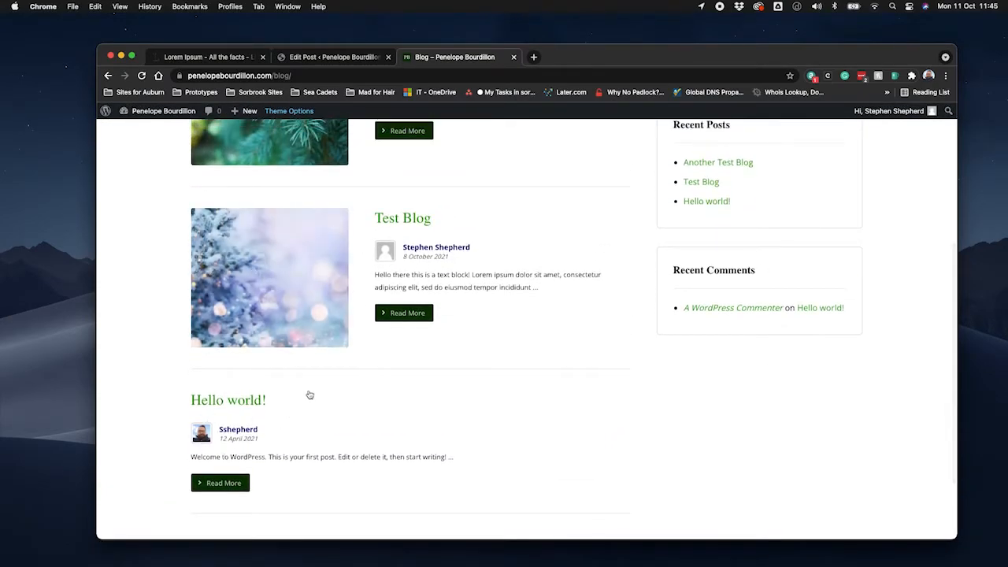
pyautogui.scroll(4, 285, 420)
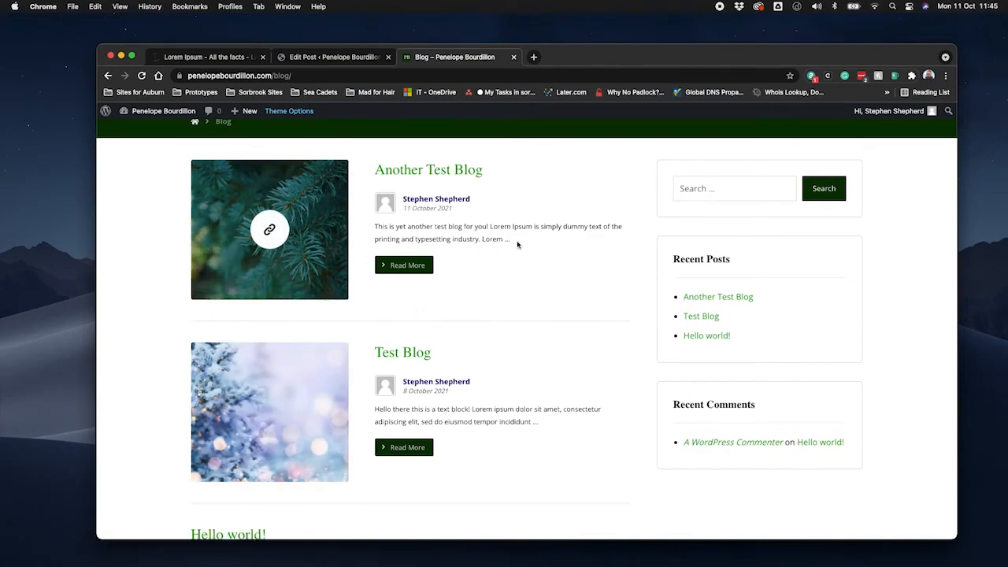
# Return to the post editor and review the post's title, opening heading and first paragraph.
pyautogui.click(364, 58)
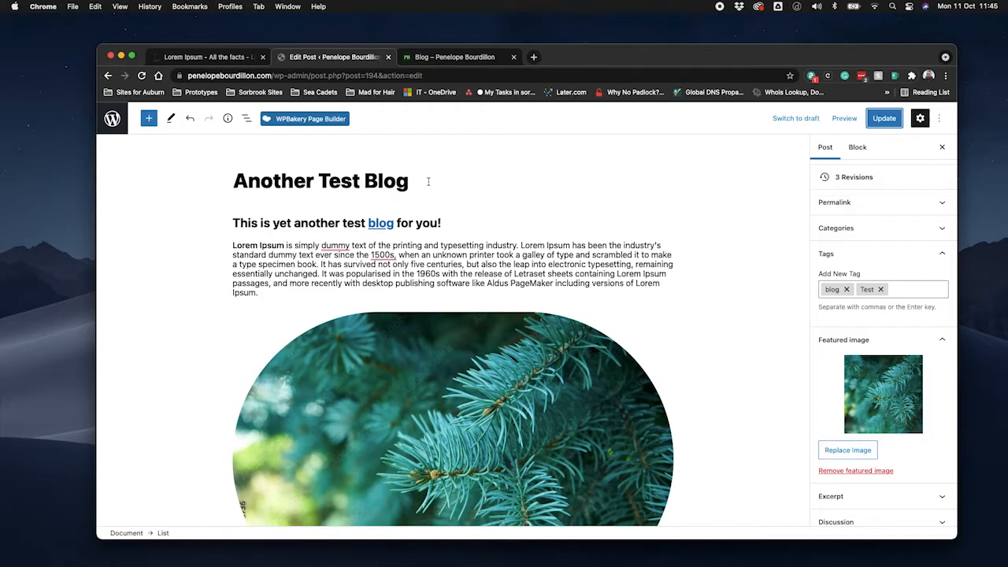
pyautogui.click(288, 224)
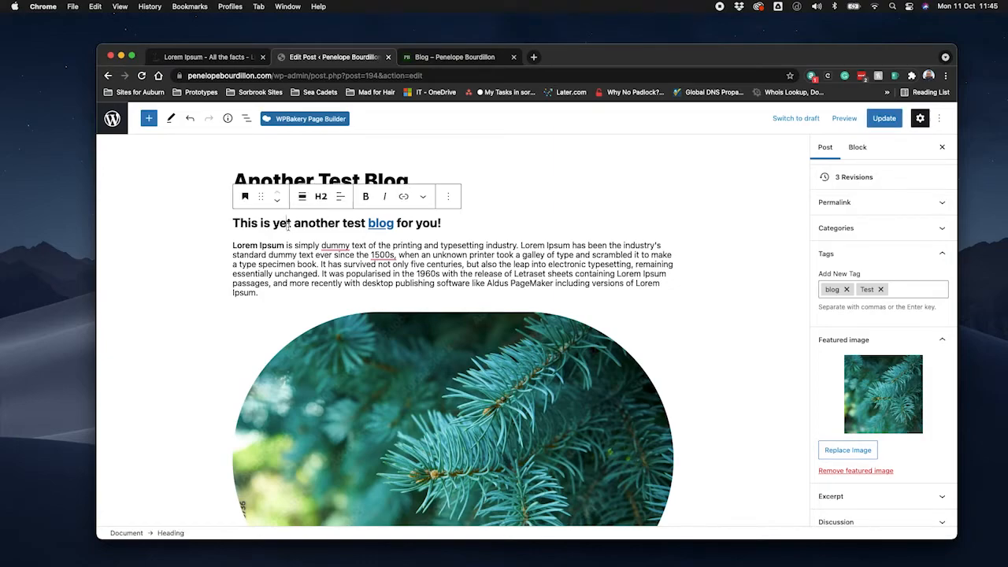
pyautogui.moveTo(234, 223); pyautogui.dragTo(445, 221)
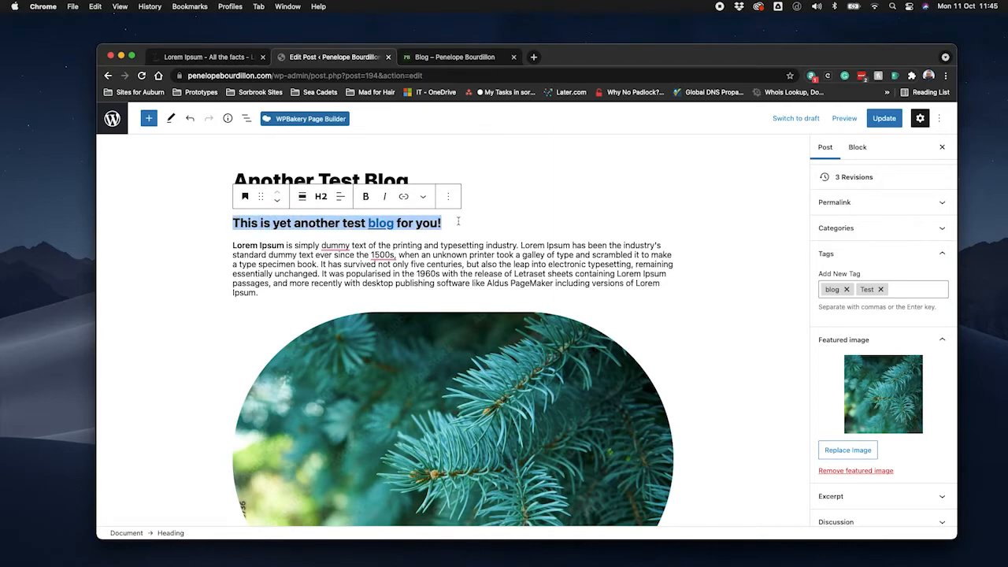
pyautogui.click(470, 220)
pyautogui.click(661, 185)
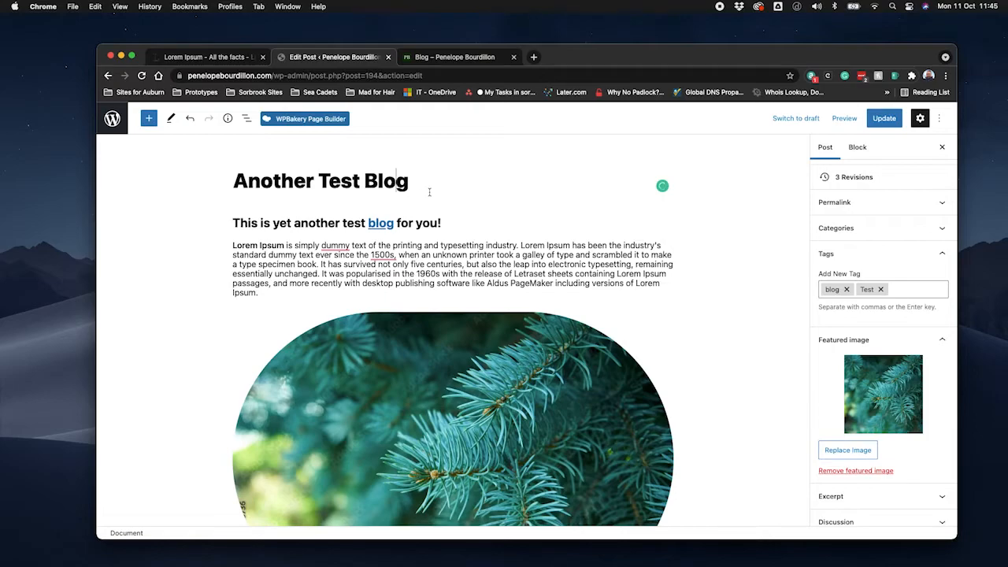
pyautogui.click(301, 225)
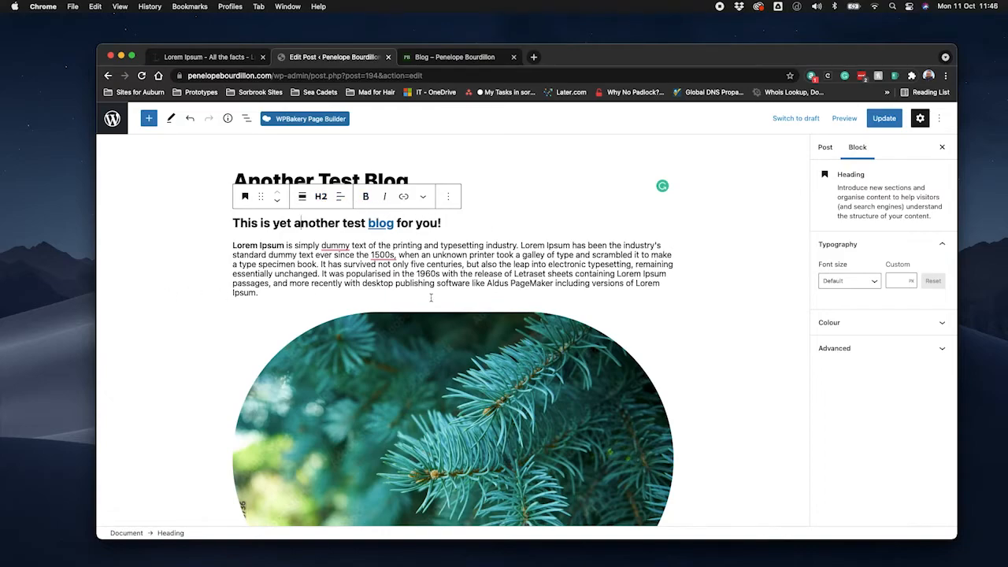
pyautogui.scroll(-3, 463, 334)
pyautogui.scroll(2, 464, 334)
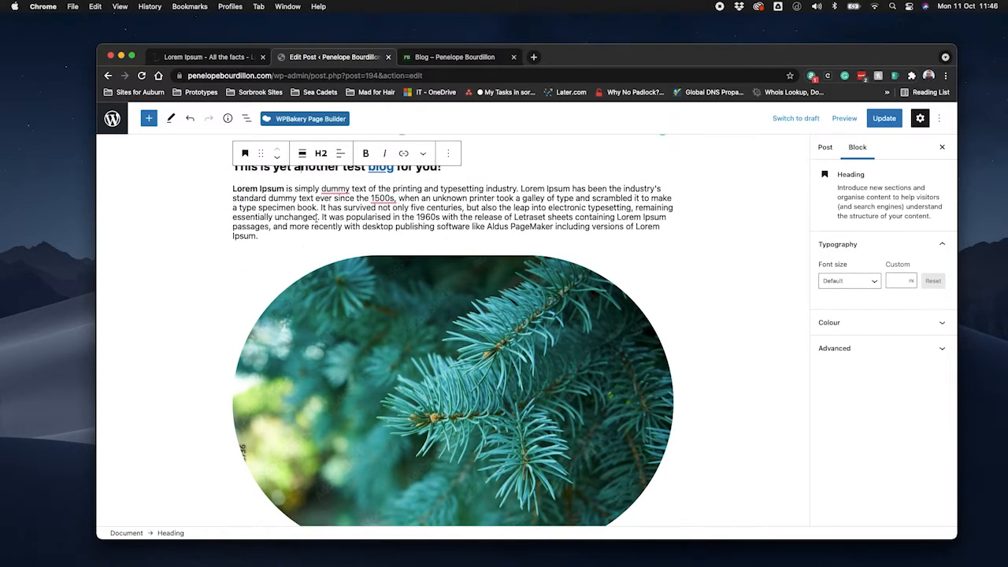
# Insert a heading block reading "This is the next heading" between the image and the second paragraph, and update the post.
pyautogui.scroll(-3, 376, 414)
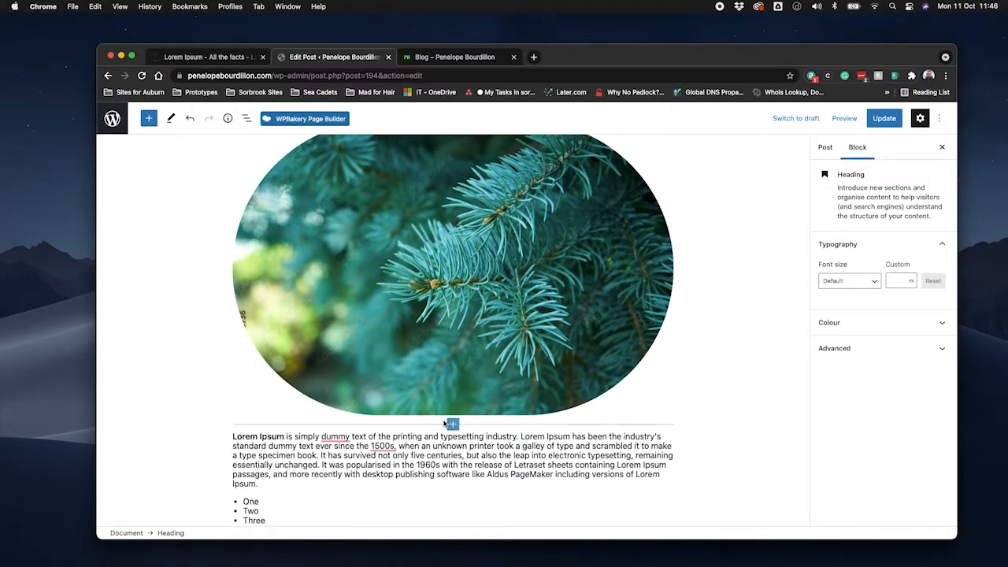
pyautogui.click(452, 424)
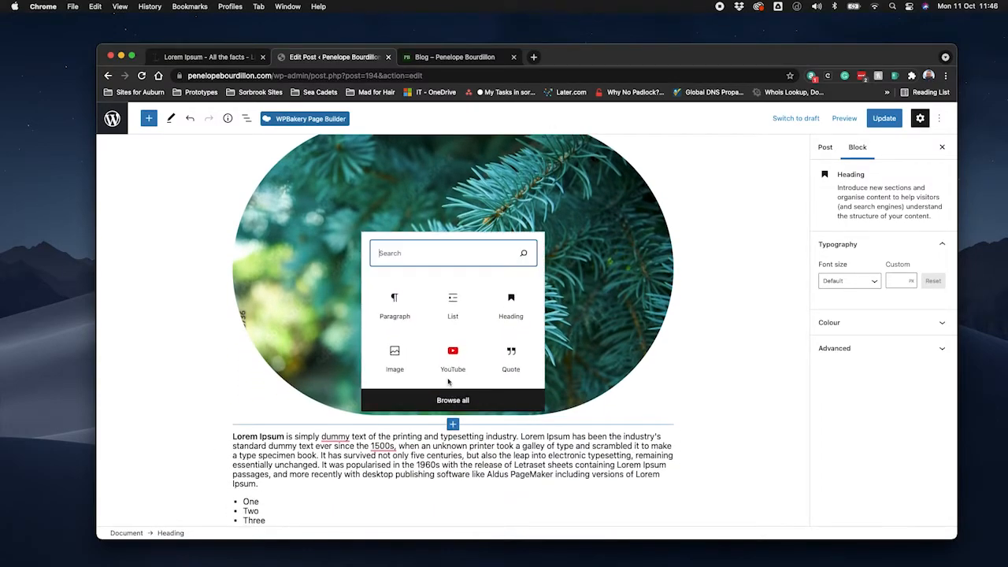
pyautogui.click(494, 315)
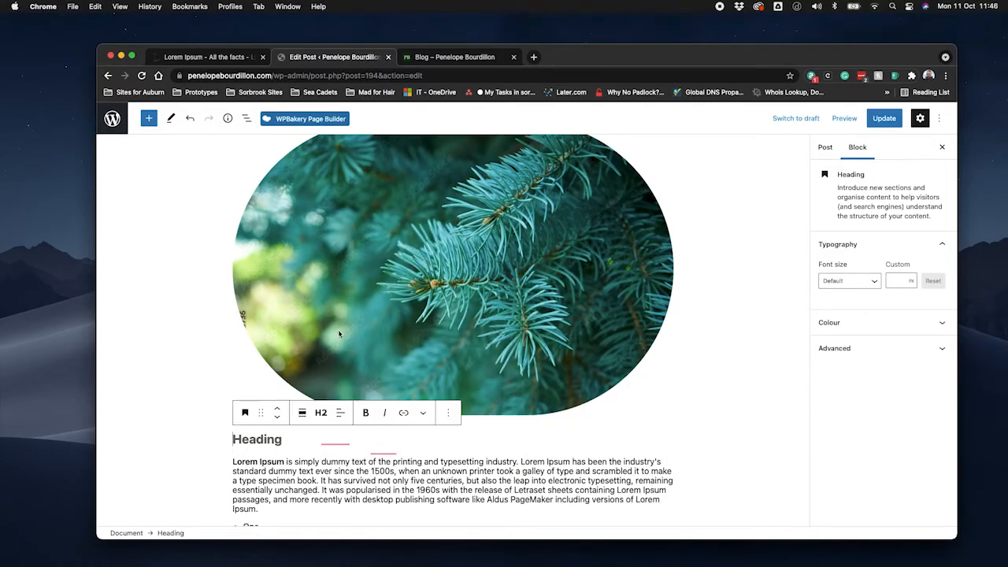
pyautogui.write('Th')
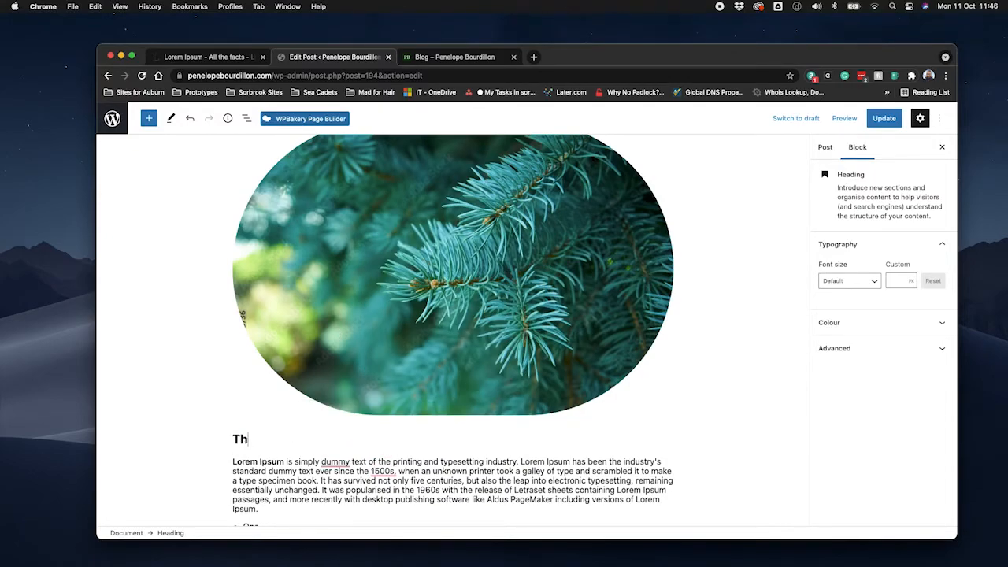
pyautogui.write('is is the next heading')
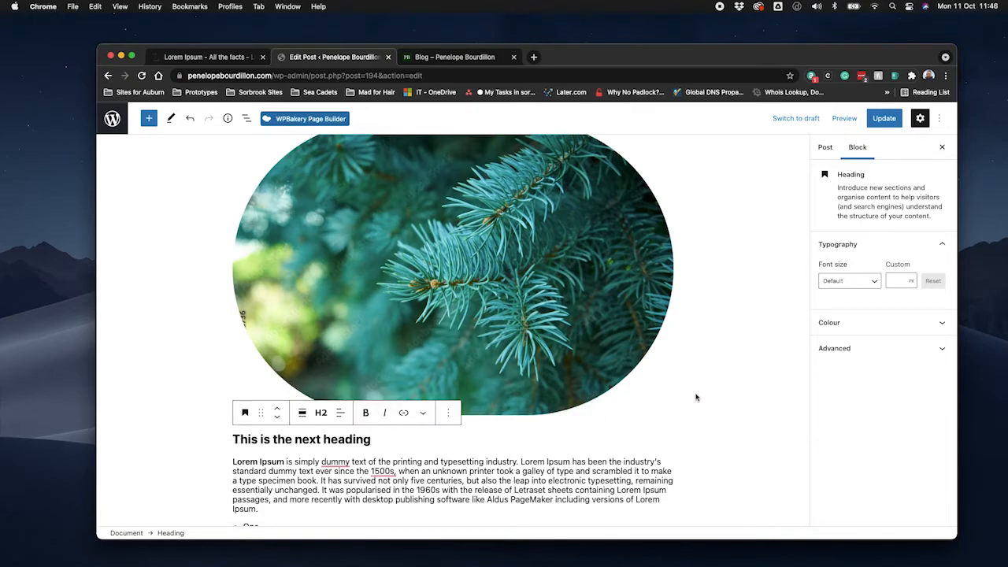
pyautogui.scroll(3, 697, 337)
pyautogui.scroll(-4, 697, 337)
pyautogui.click(884, 118)
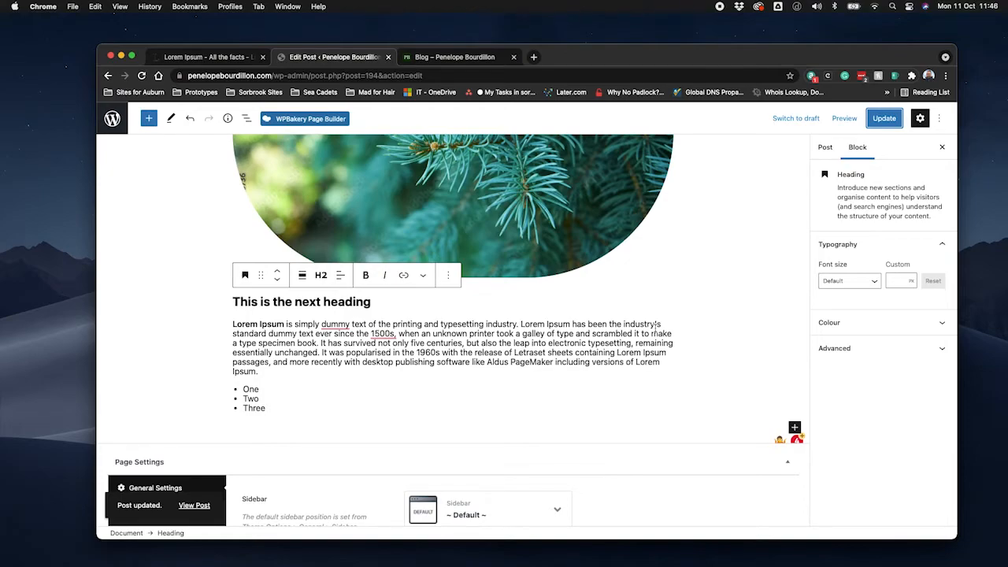
# Review the post from its title down to the list, inspecting the first paragraph's and the image's block settings.
pyautogui.scroll(4, 679, 297)
pyautogui.scroll(2, 680, 297)
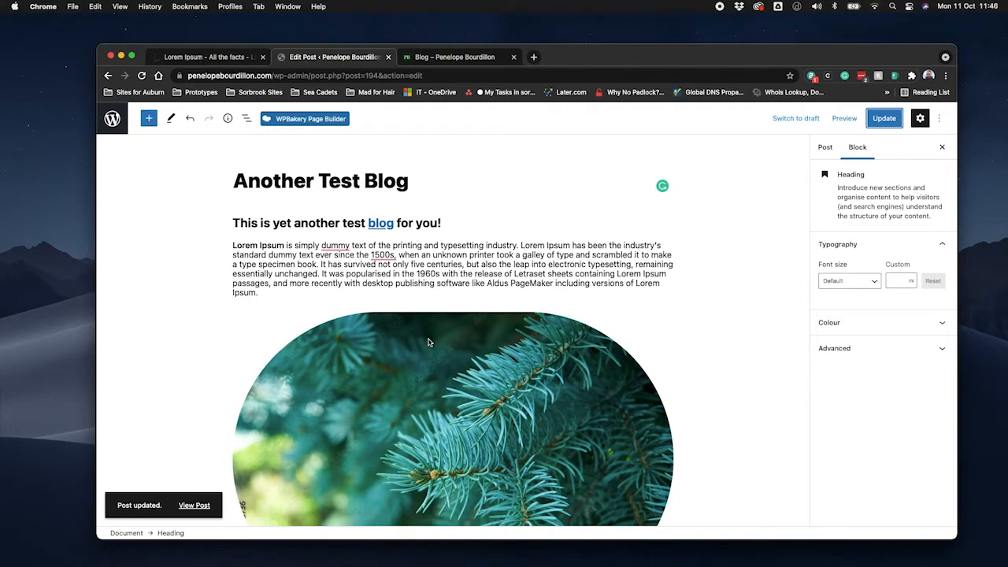
pyautogui.scroll(-3, 428, 342)
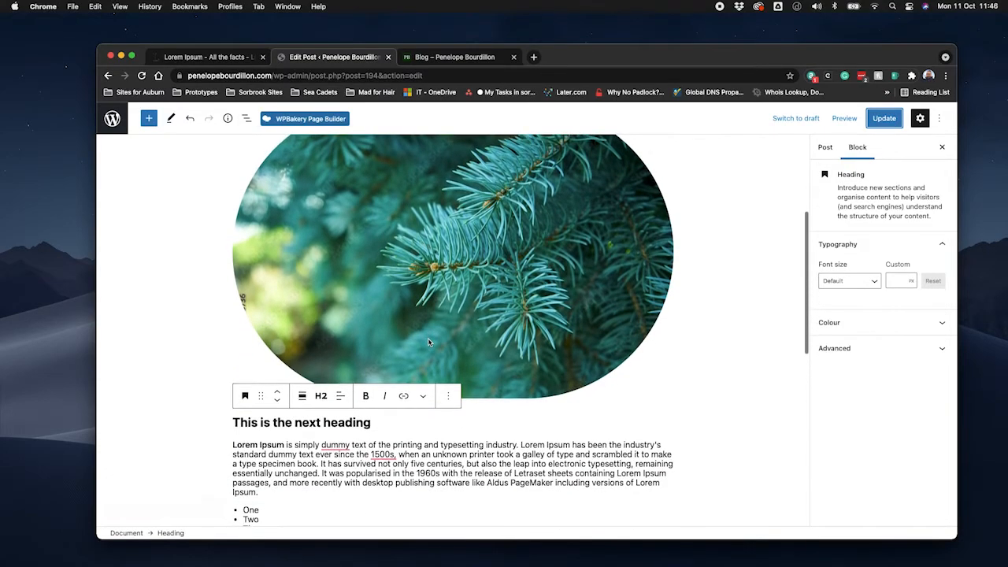
pyautogui.scroll(5, 428, 341)
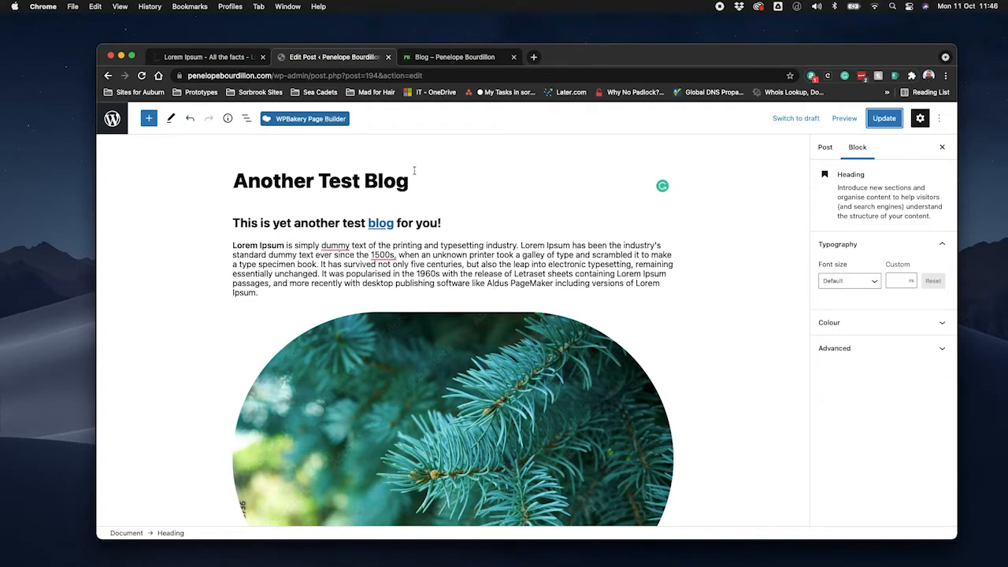
pyautogui.click(255, 250)
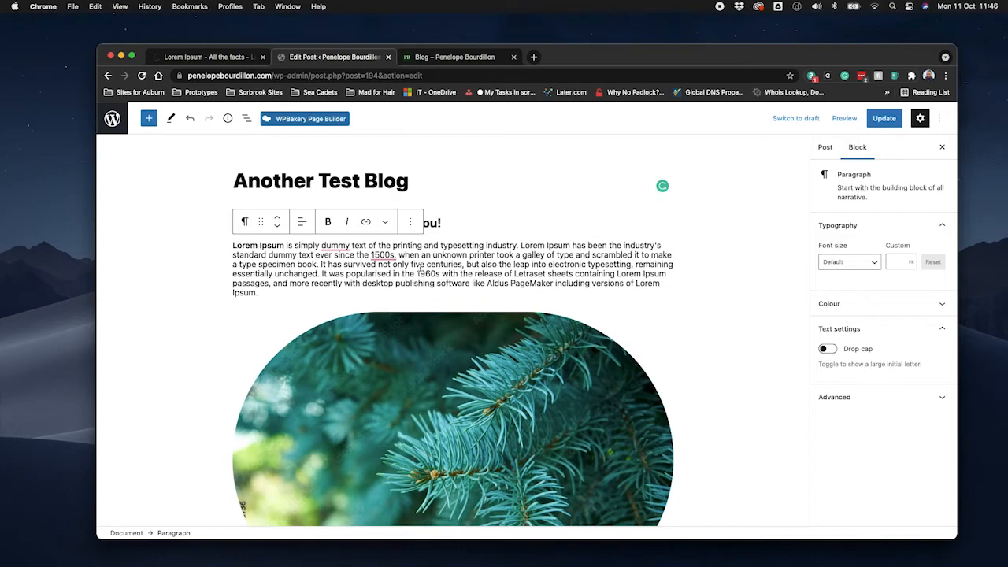
pyautogui.scroll(-5, 453, 276)
pyautogui.click(497, 243)
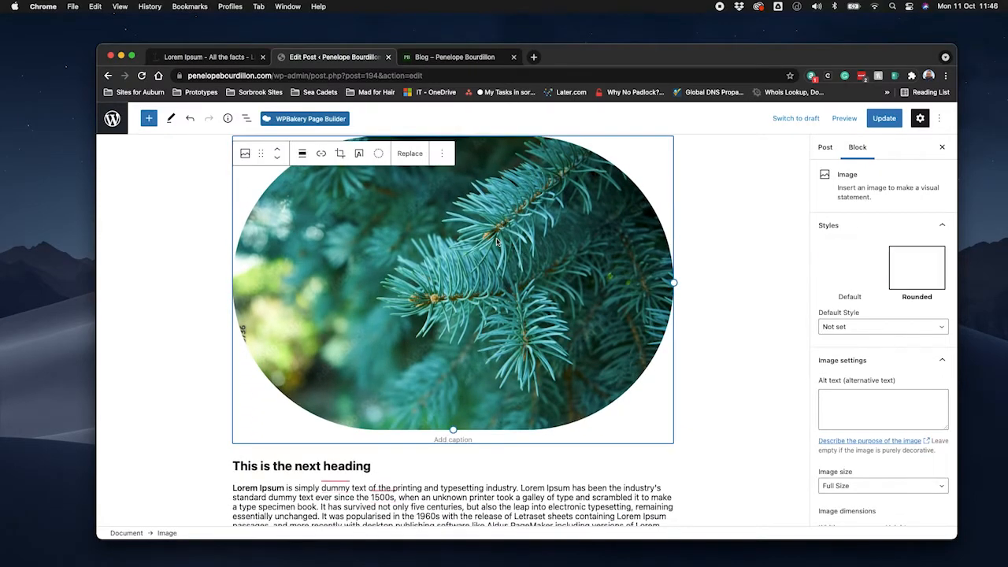
pyautogui.scroll(-2, 494, 382)
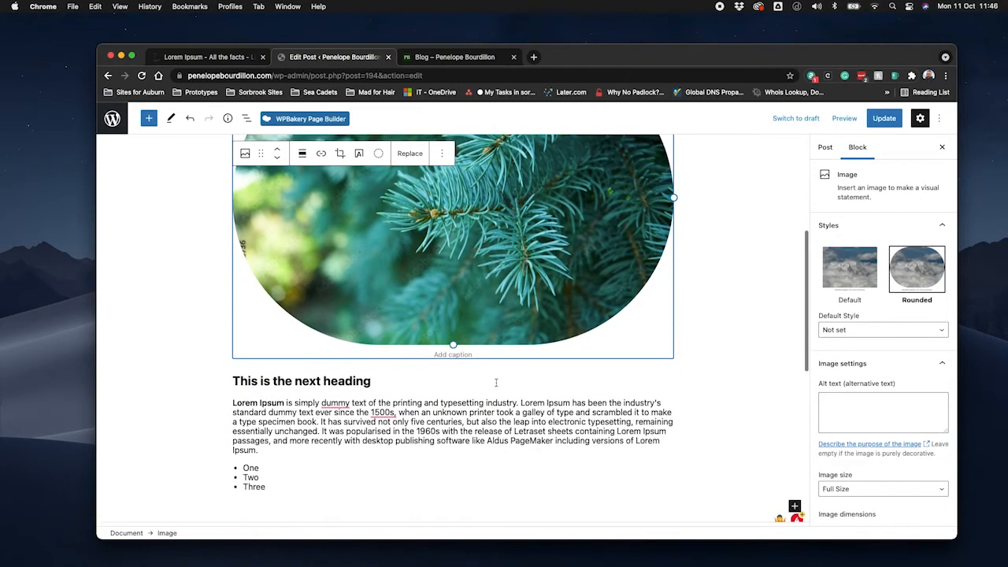
# Add an empty paragraph block below the list, and view the full block library before closing it.
pyautogui.click(283, 487)
pyautogui.press('Return')
pyautogui.press('Return')
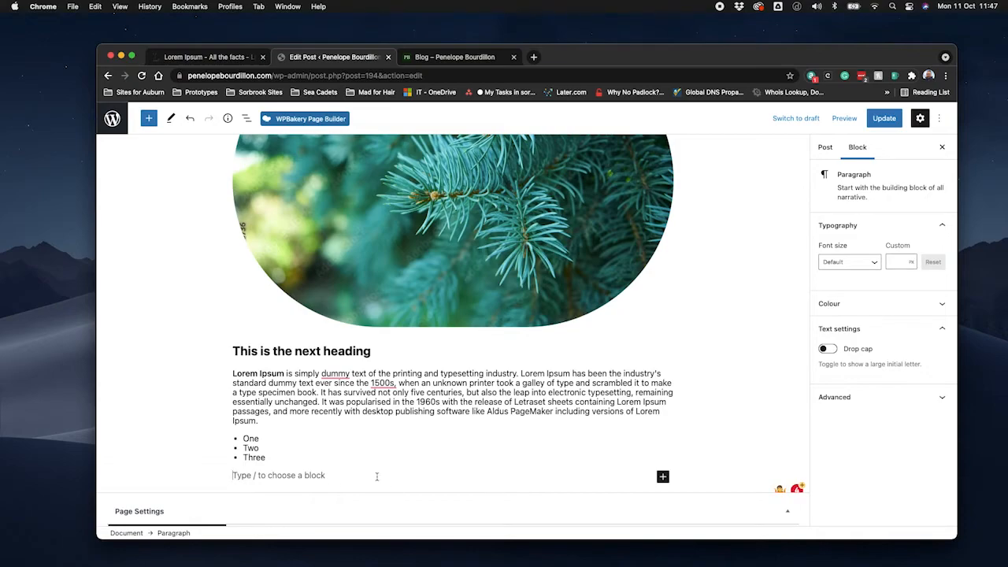
pyautogui.click(662, 477)
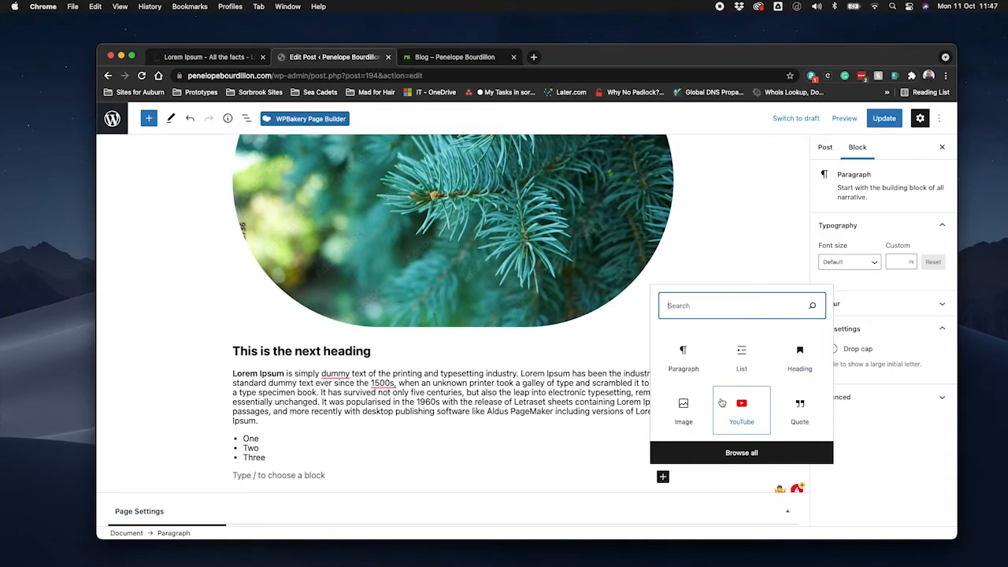
pyautogui.click(750, 452)
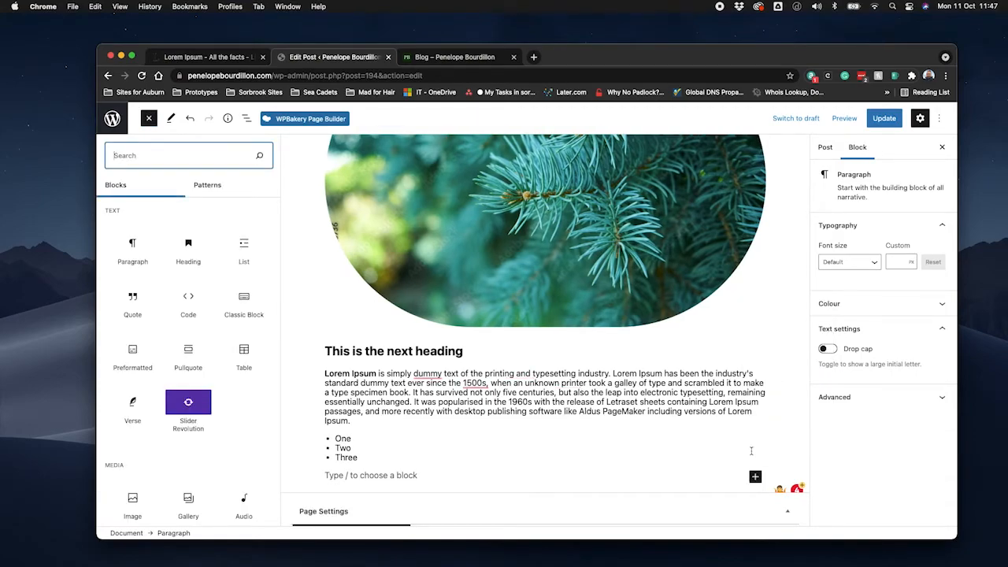
pyautogui.click(150, 120)
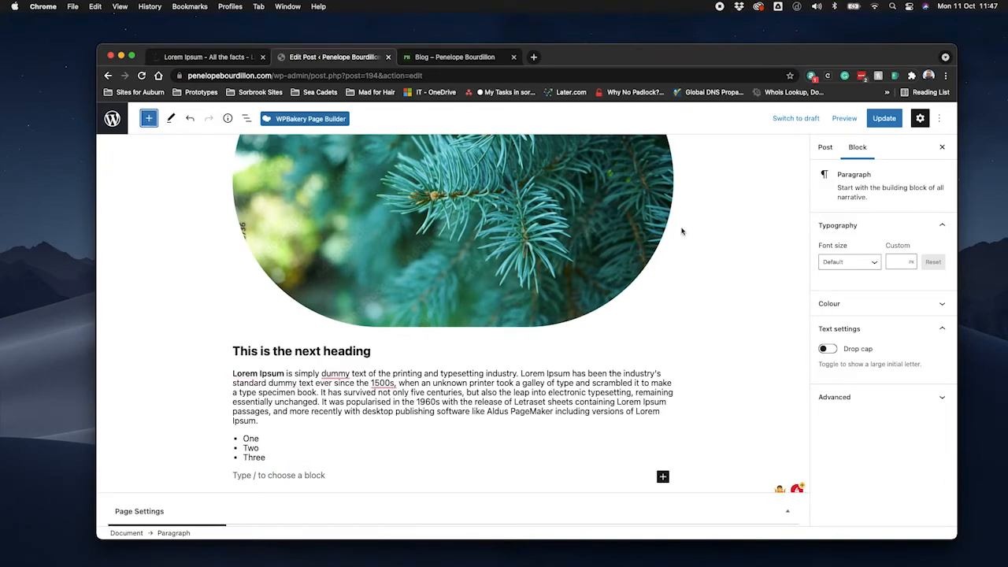
# Review the post-level settings, including status and visibility, categories, tags and featured image, and return to the post's title.
pyautogui.scroll(5, 705, 253)
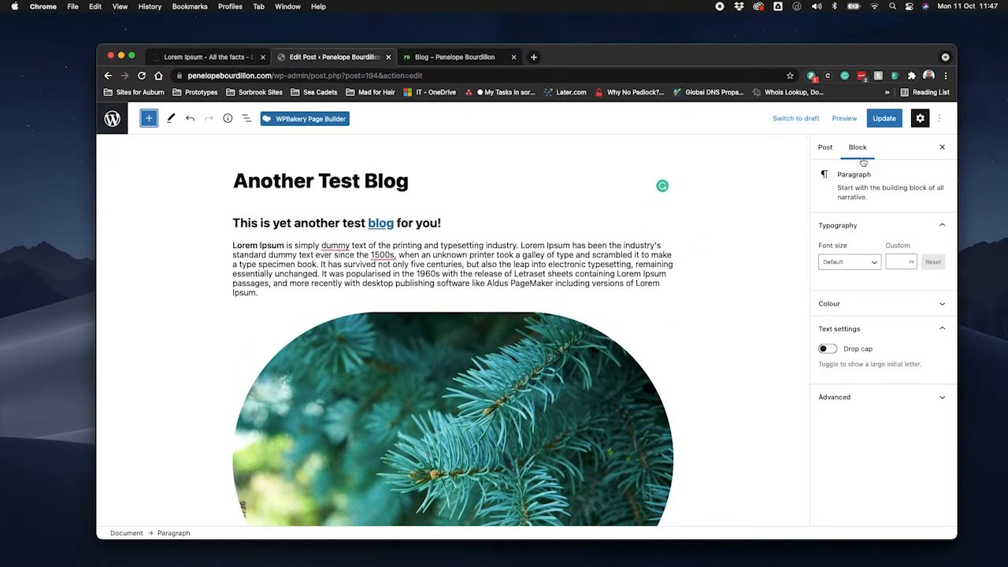
pyautogui.click(825, 148)
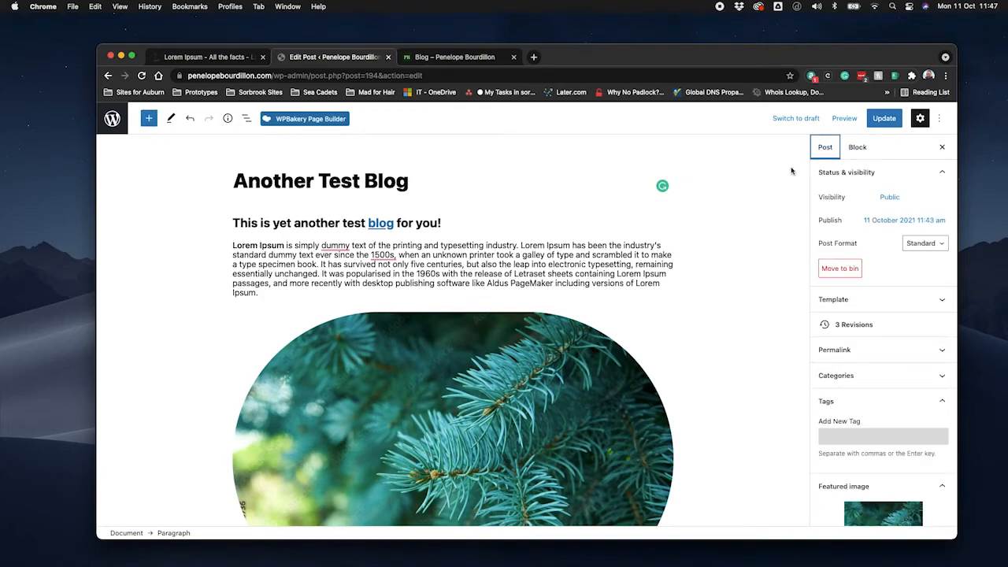
pyautogui.scroll(-3, 743, 358)
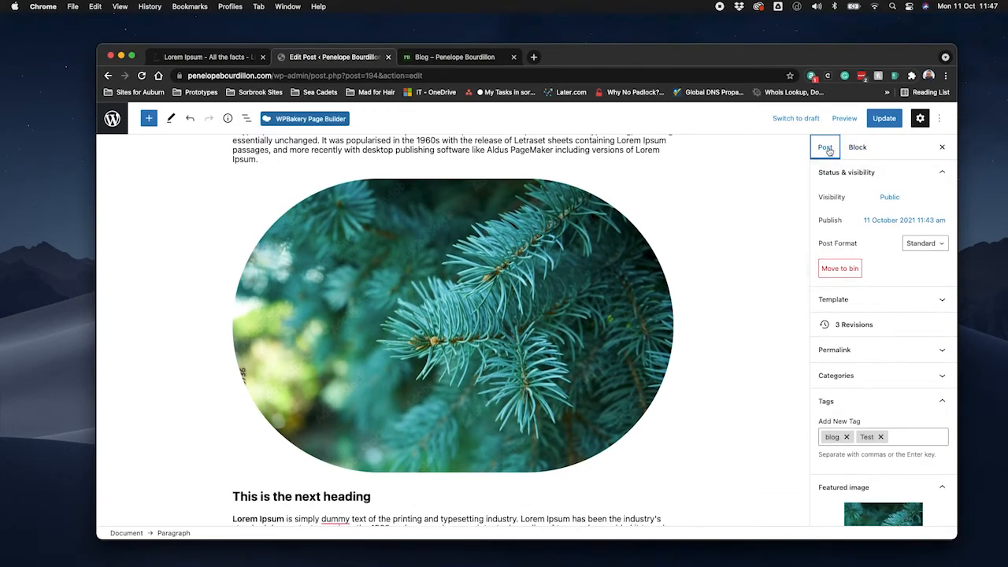
pyautogui.scroll(-3, 871, 450)
pyautogui.scroll(-1, 871, 450)
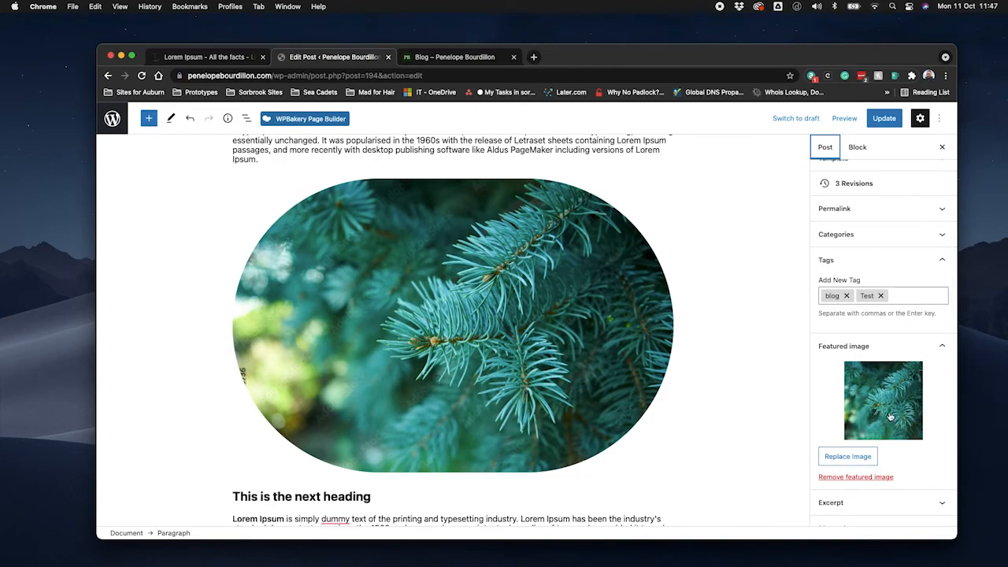
pyautogui.click(941, 236)
pyautogui.click(942, 238)
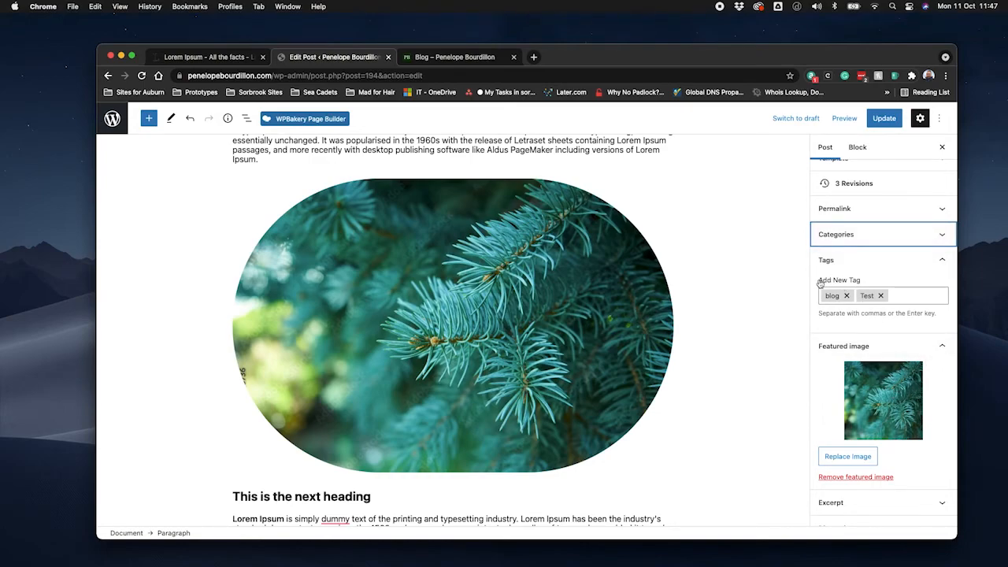
pyautogui.click(913, 294)
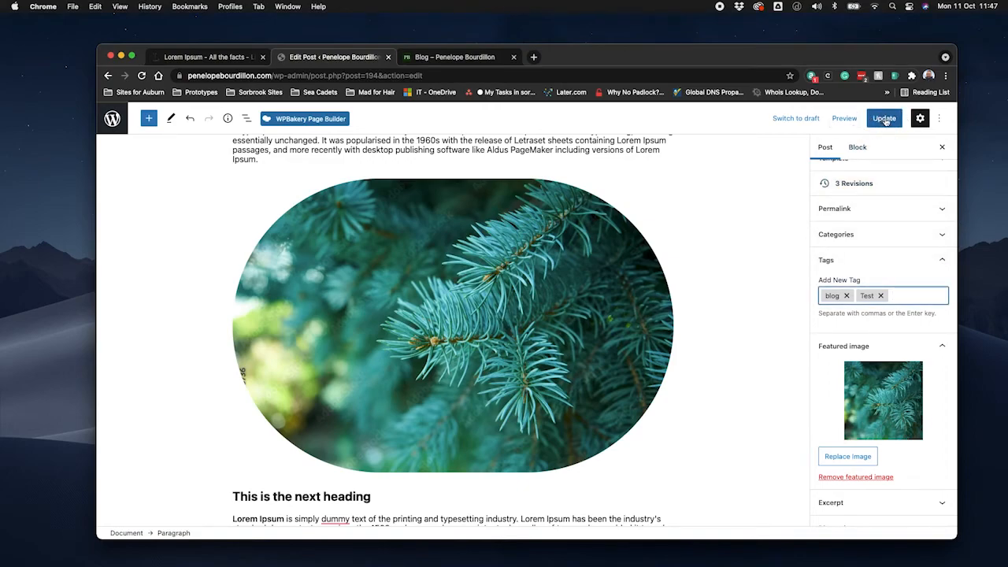
pyautogui.scroll(4, 885, 232)
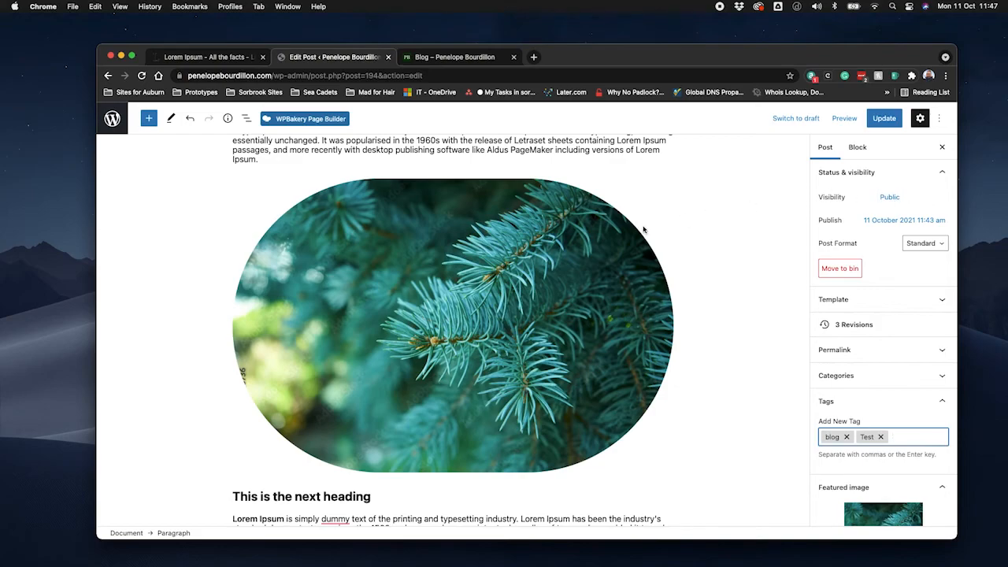
pyautogui.scroll(3, 726, 253)
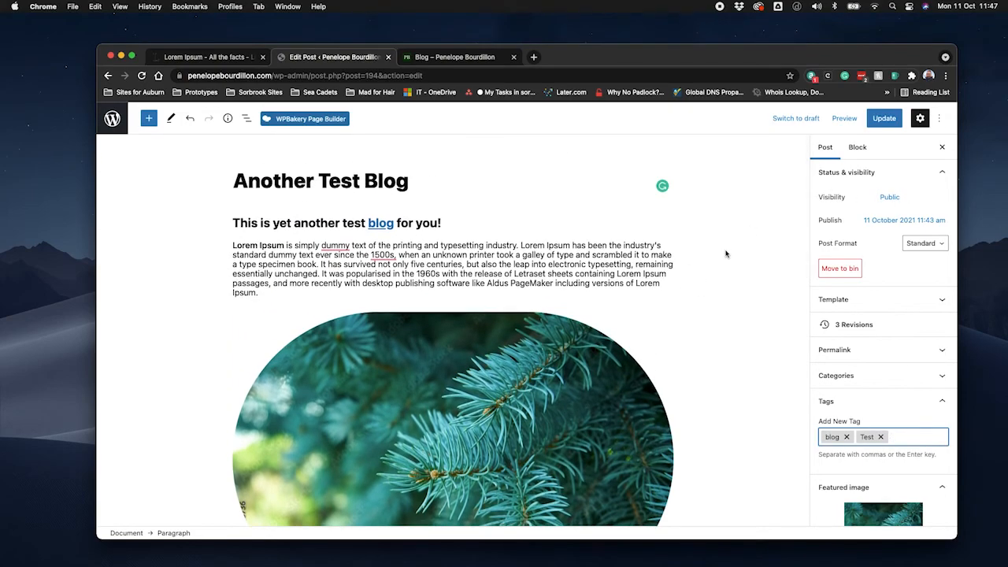